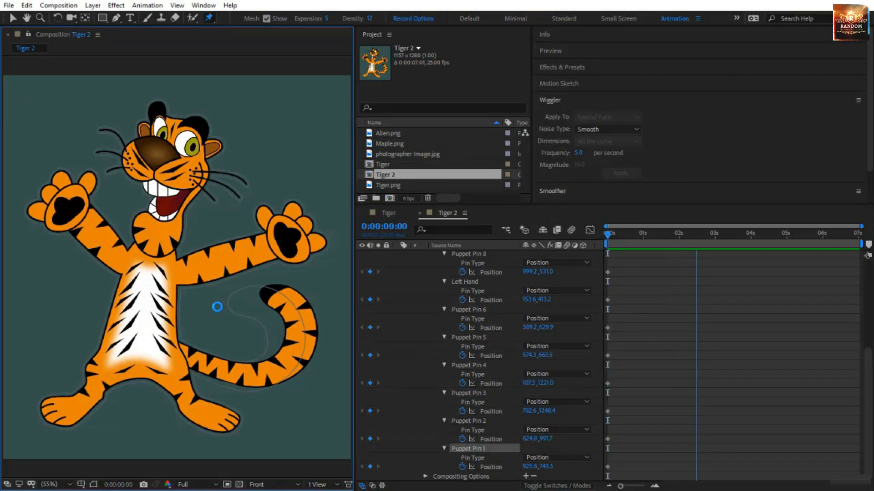
Record a motion for the puppet pin at the tiger's tail tip and preview the animation.
mouse_move(216, 304)
mouse_down()
mouse_move(298, 290)
mouse_move(228, 314)
mouse_up()
key(space)
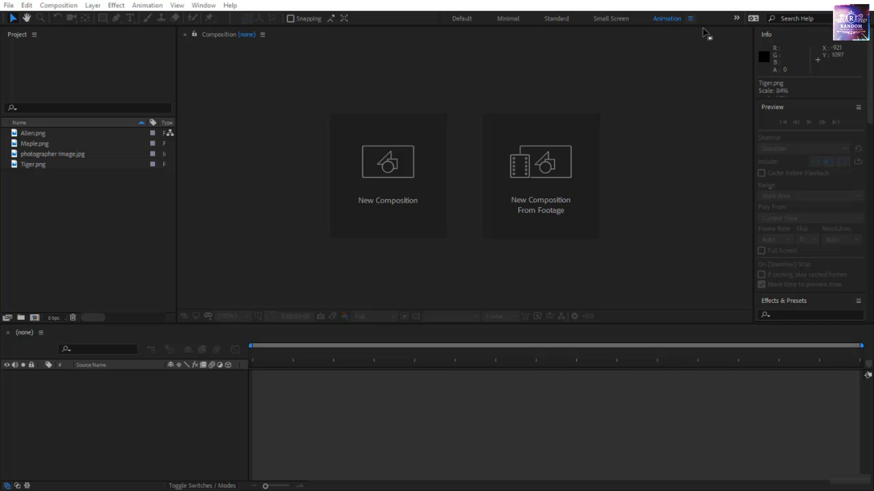
Choose the Animation workspace and collapse the Info, Preview, Effects & Presets, Motion Sketch, Wiggler and Smoother panels.
click(736, 19)
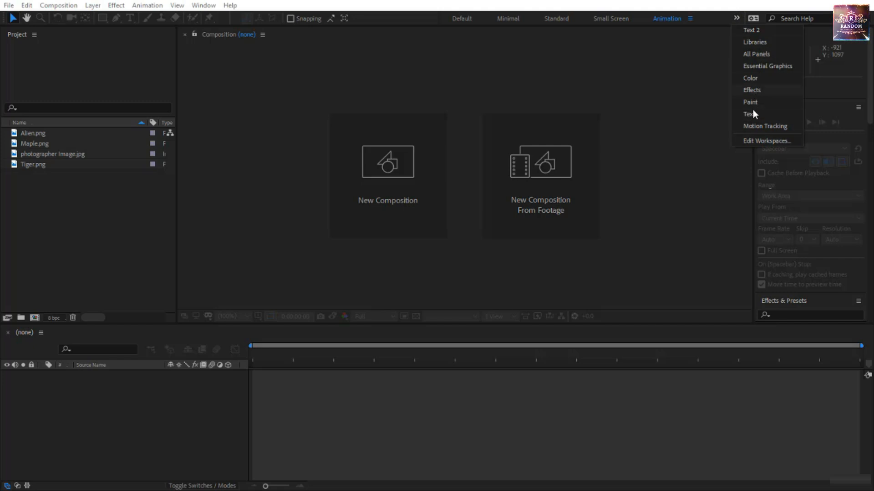
click(668, 17)
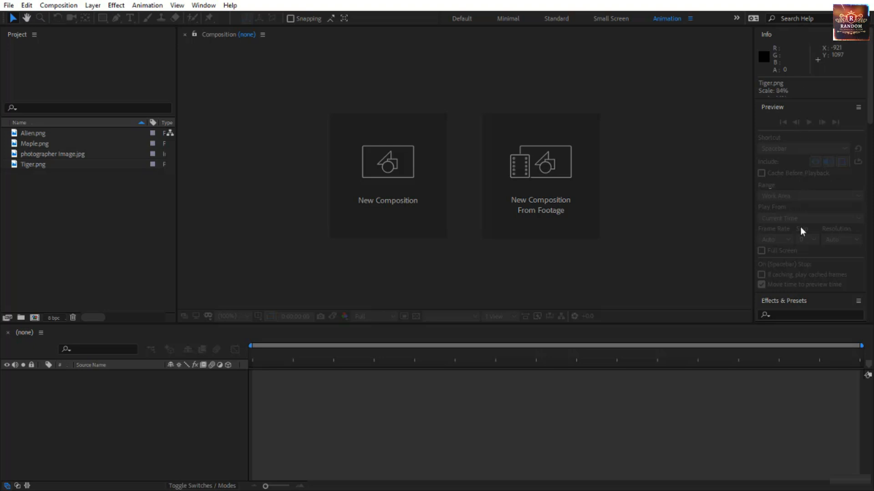
click(779, 33)
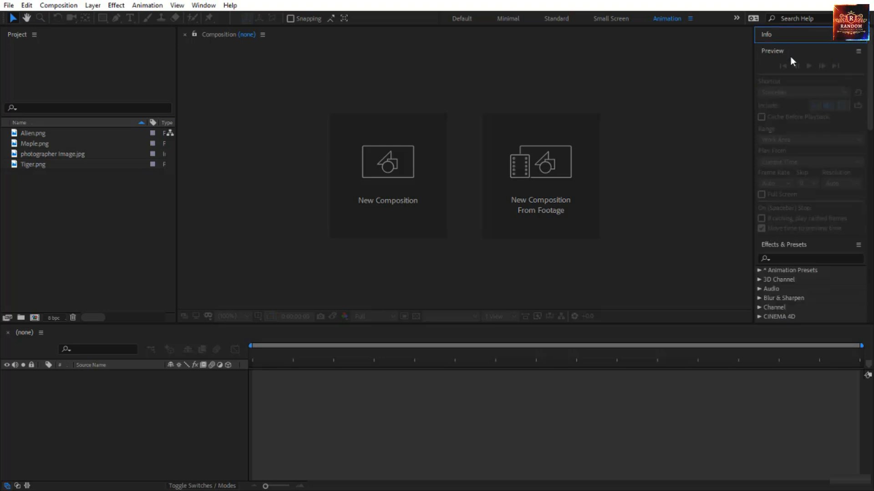
click(789, 52)
click(791, 67)
click(794, 84)
click(790, 99)
click(790, 117)
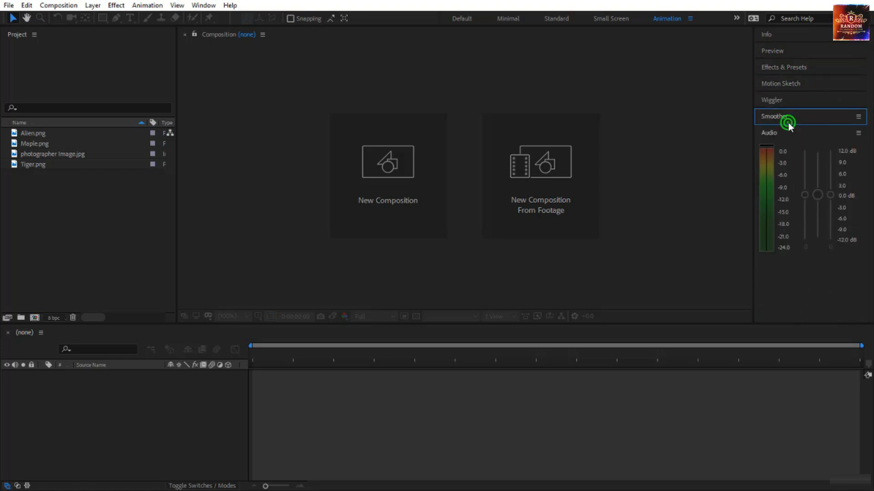
Close the Audio panel.
click(858, 132)
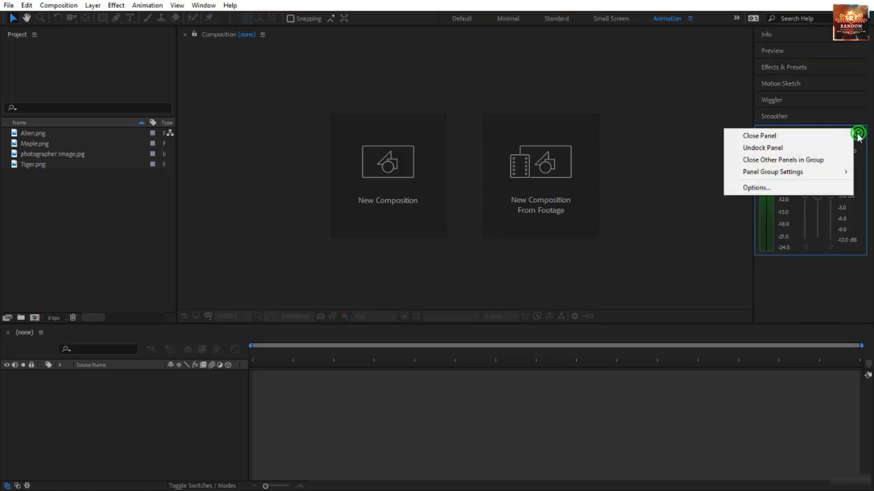
click(818, 135)
click(800, 116)
click(729, 143)
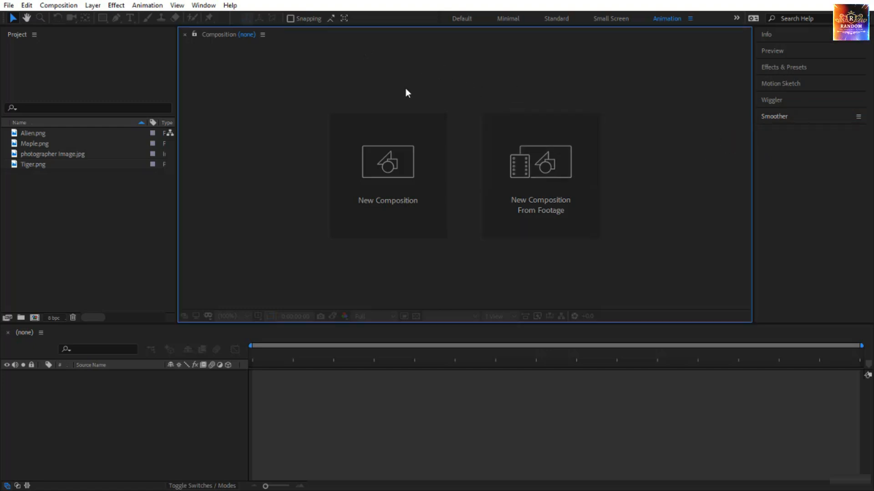
Dock the Composition panel at full height along the workspace's left edge and narrow it to give the Project and Timeline panels more room.
click(221, 34)
drag(220, 34, 3, 109)
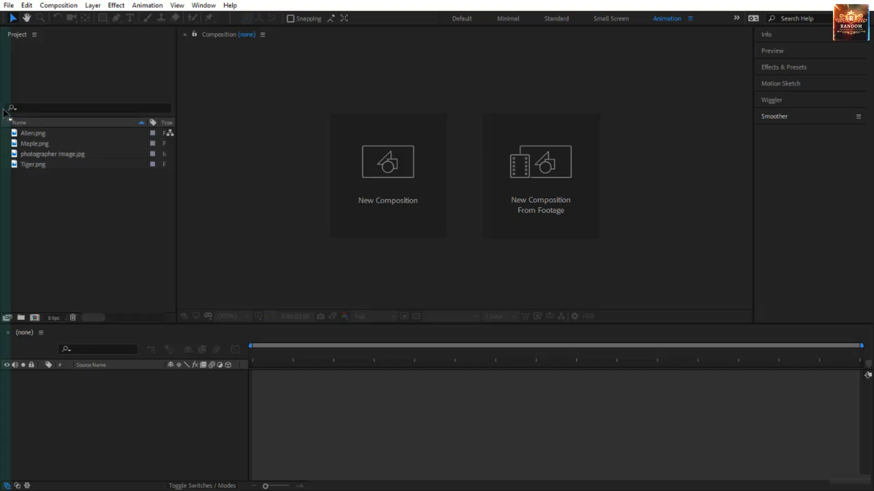
drag(4, 112, 7, 114)
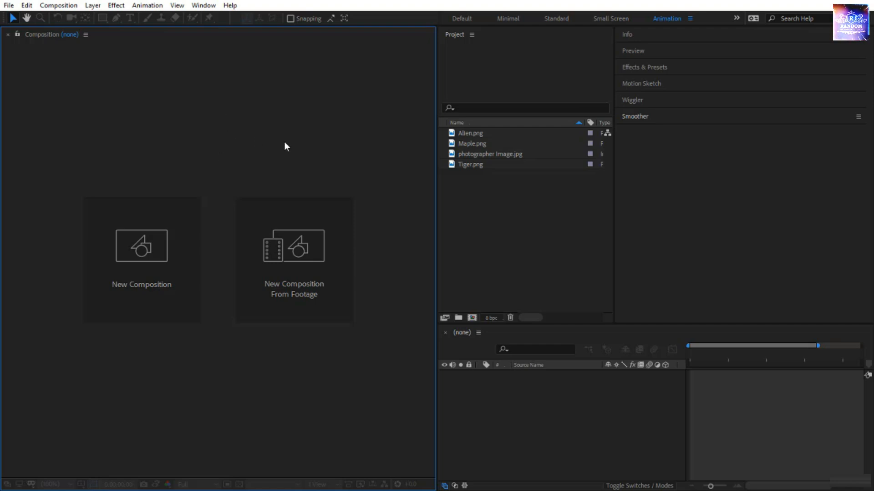
drag(436, 294, 353, 297)
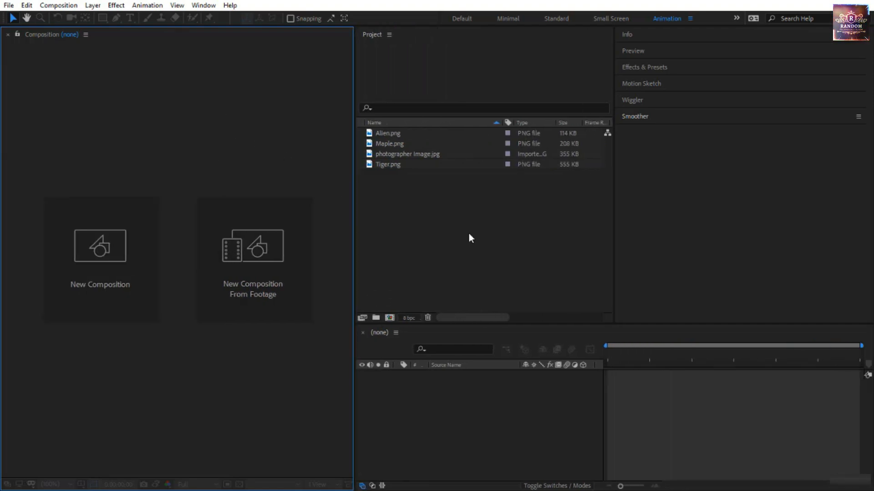
Create a new composition from the Tiger.png footage.
click(400, 164)
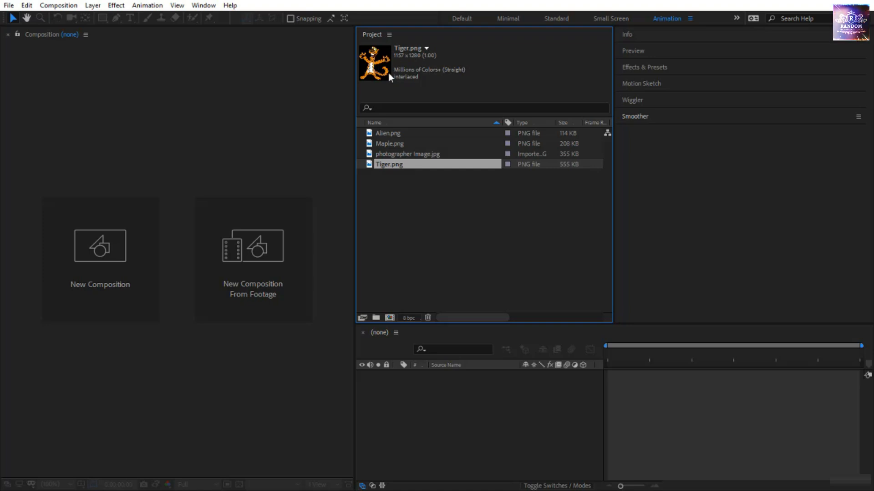
drag(392, 160, 393, 316)
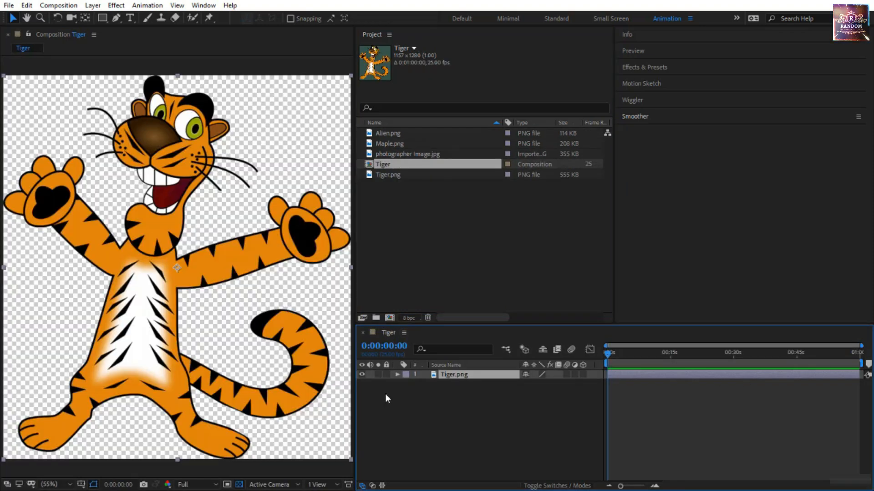
End the work area at 20 seconds, trim the Tiger composition to it, and return to the first frame.
click(395, 347)
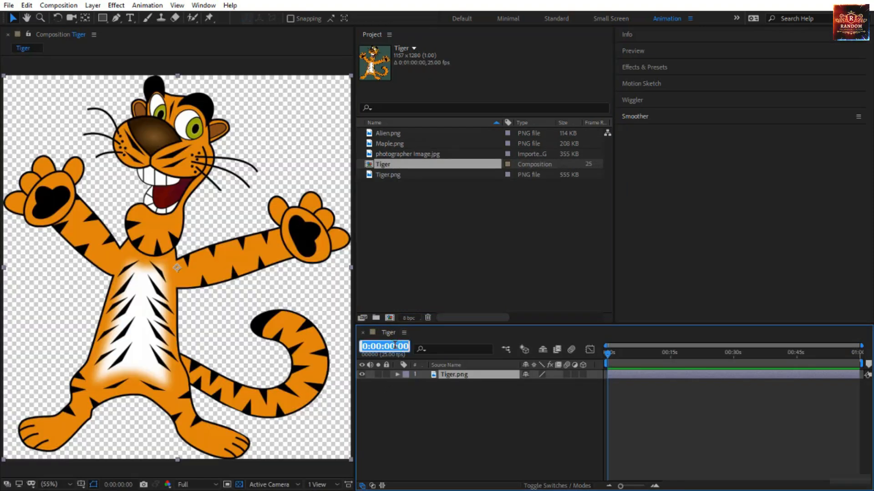
text(2000)
key(Return)
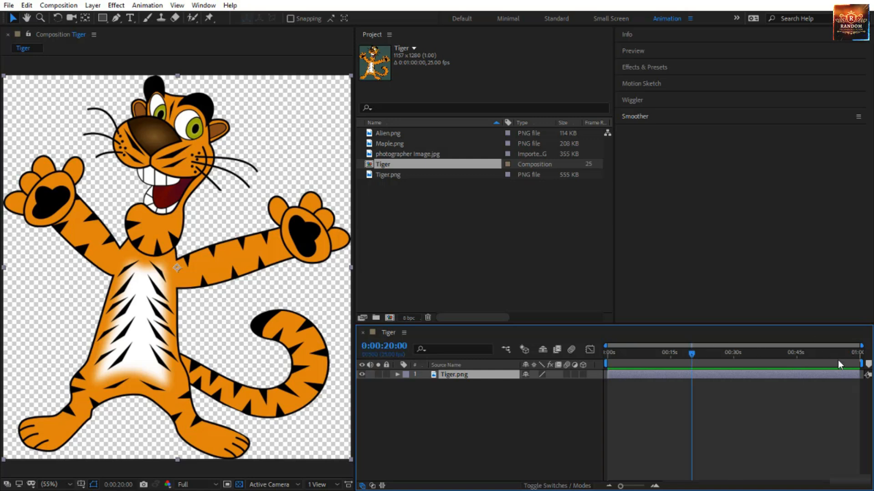
key(n)
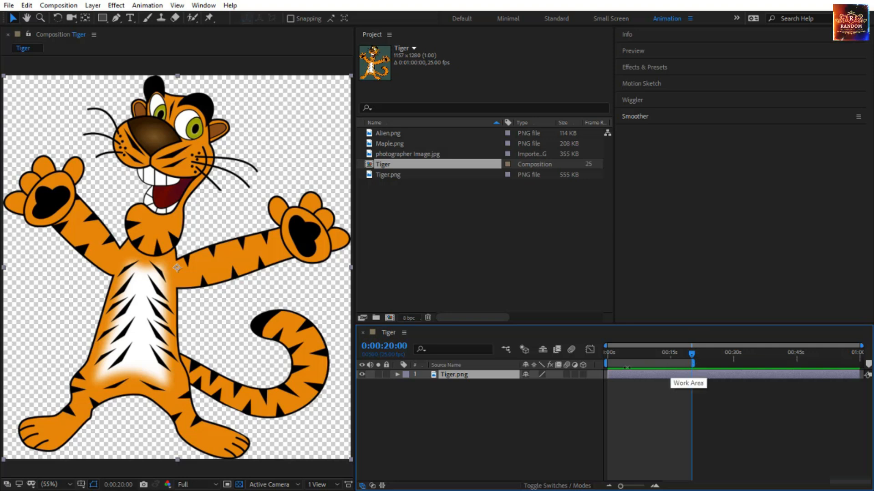
right_click(652, 358)
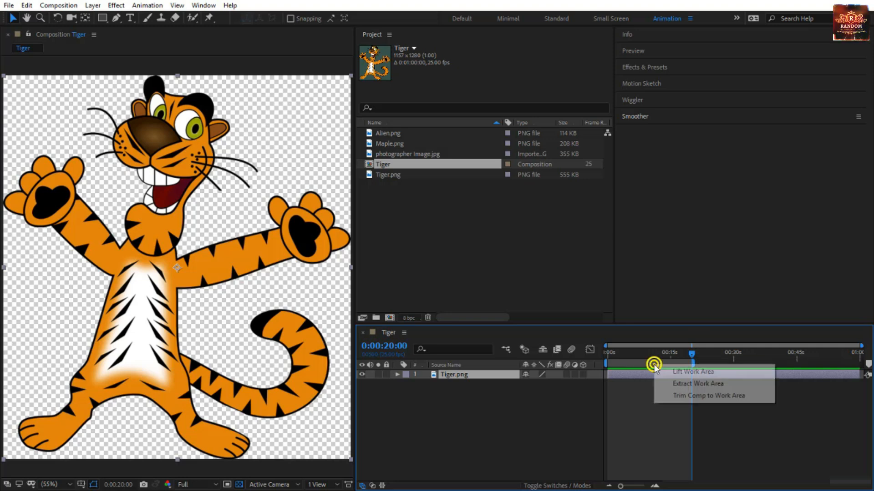
click(697, 395)
drag(858, 354, 373, 423)
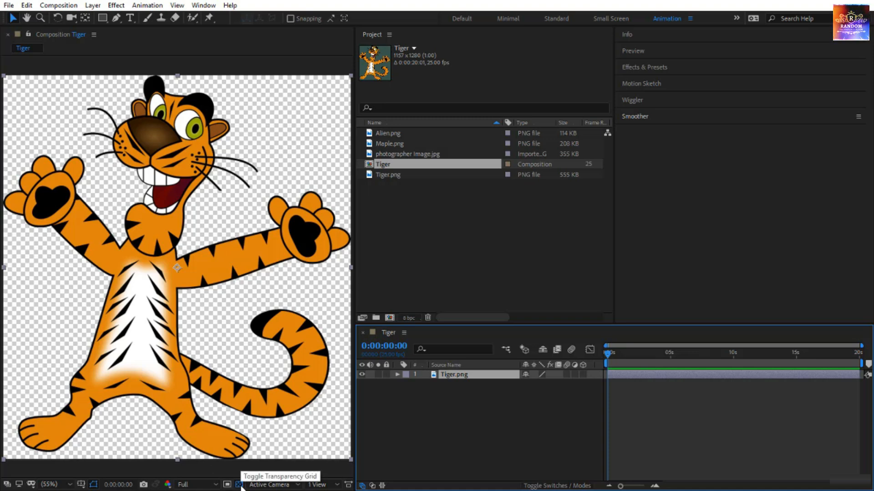
Hide the transparency grid and scale the tiger layer down proportionally to leave a margin inside the composition.
click(240, 485)
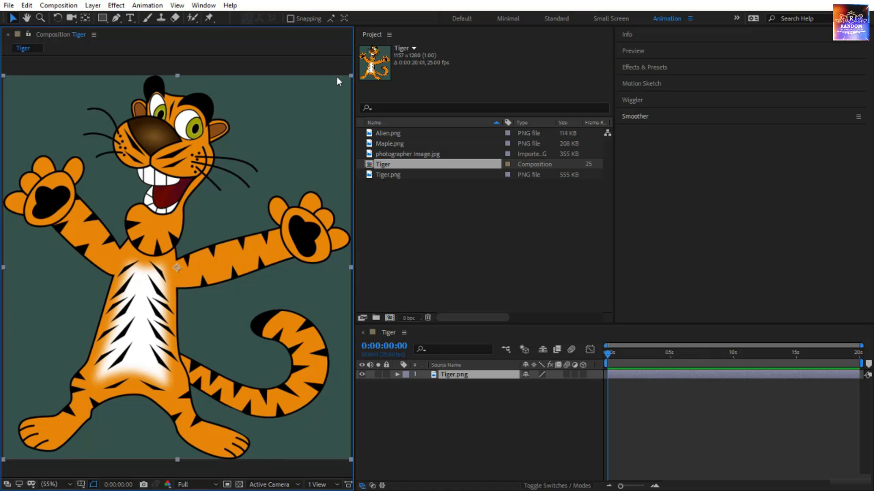
drag(351, 77, 328, 101)
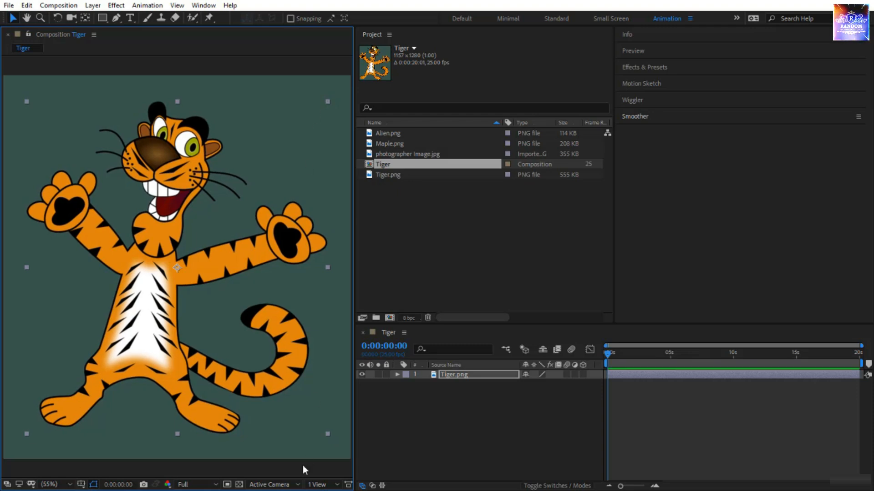
Examine the tiger image over the transparency grid in its red, green and alpha channels, ending in RGB view with the grid hidden.
click(240, 485)
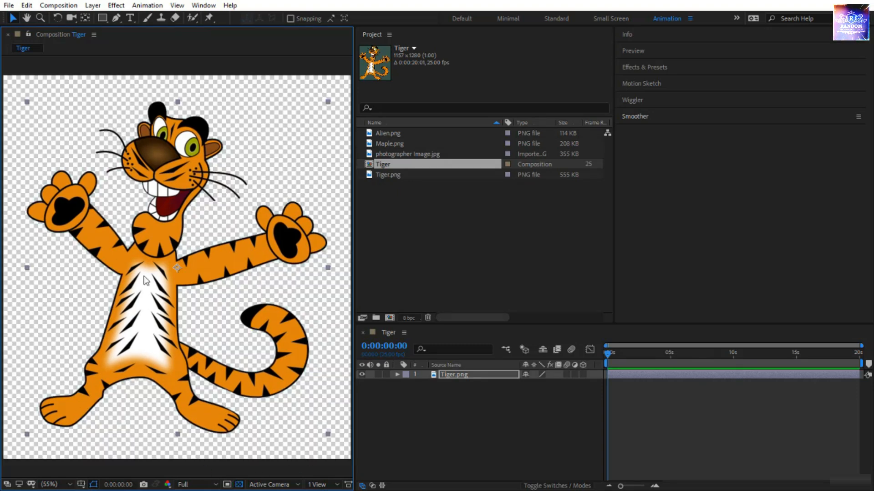
click(168, 485)
click(228, 368)
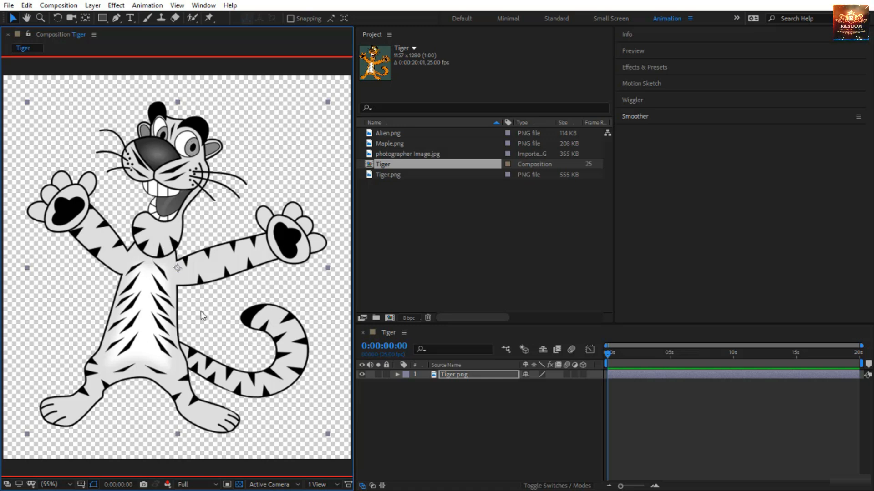
click(168, 484)
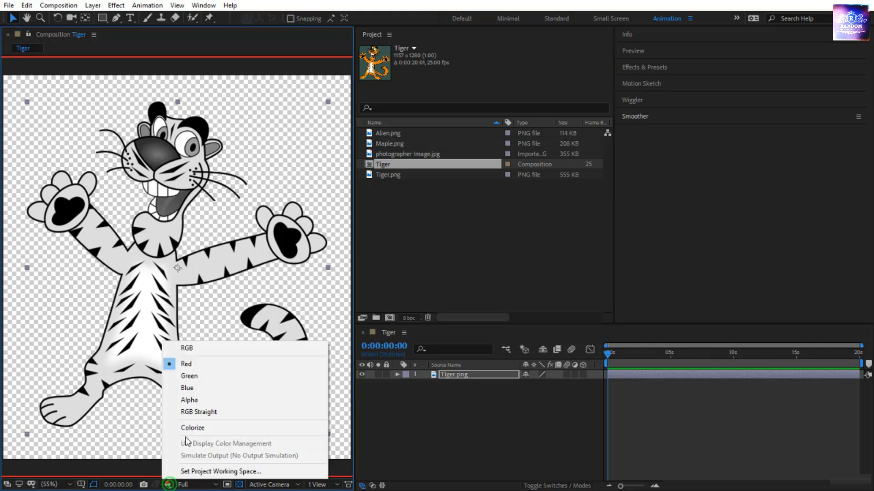
click(221, 376)
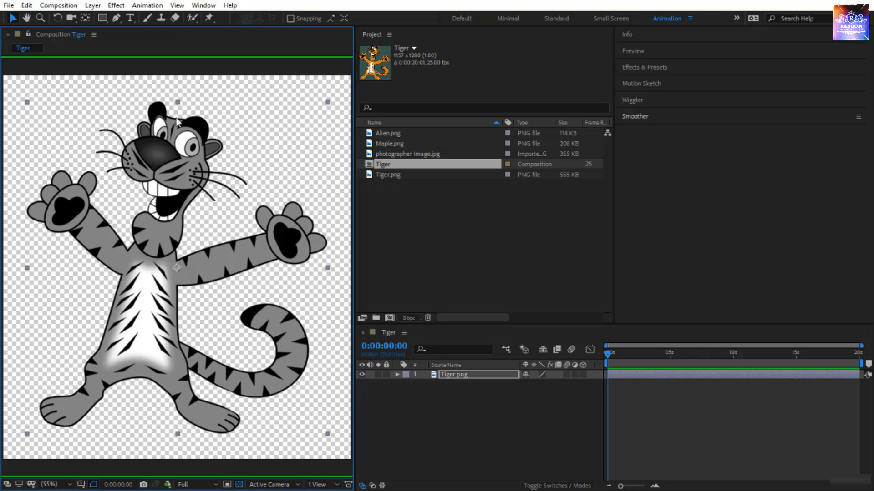
click(165, 486)
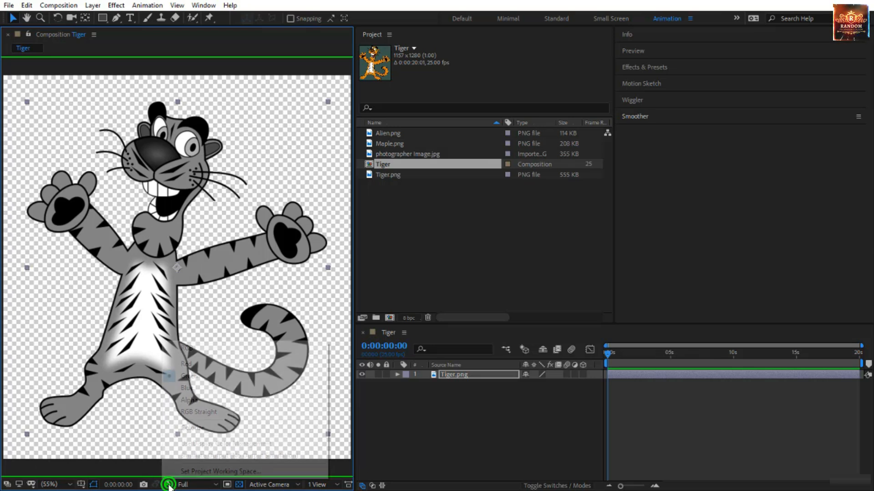
click(188, 401)
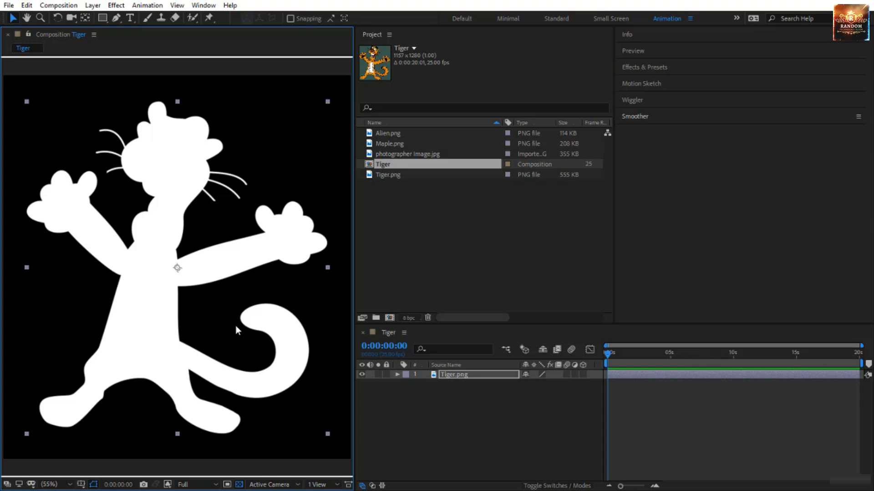
click(168, 484)
click(187, 349)
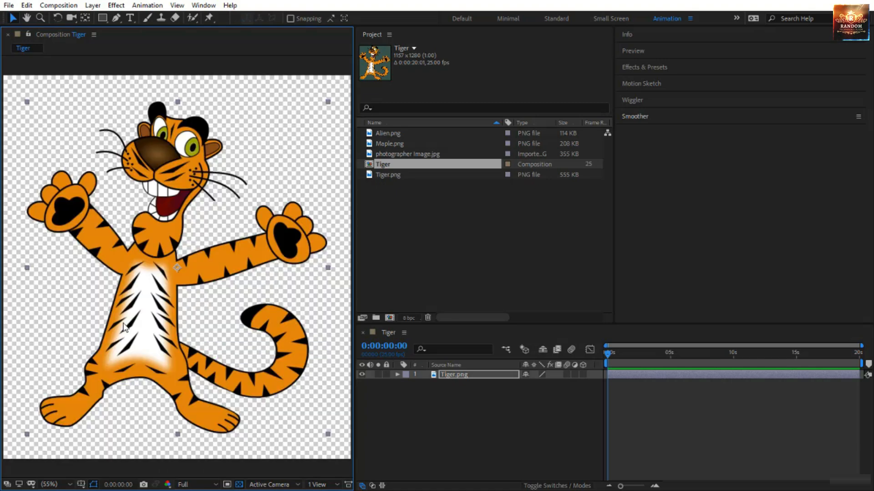
click(239, 485)
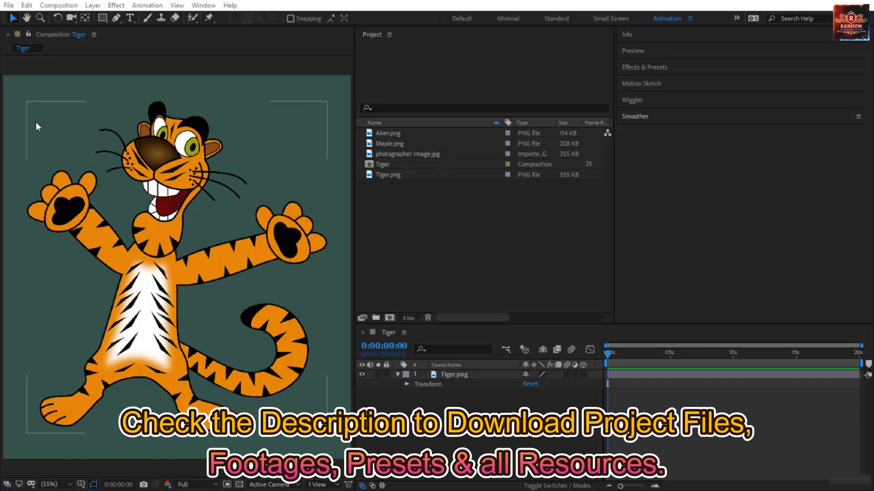
Select the Tiger.png layer and activate the Puppet Pin Tool.
click(406, 162)
click(295, 177)
click(374, 201)
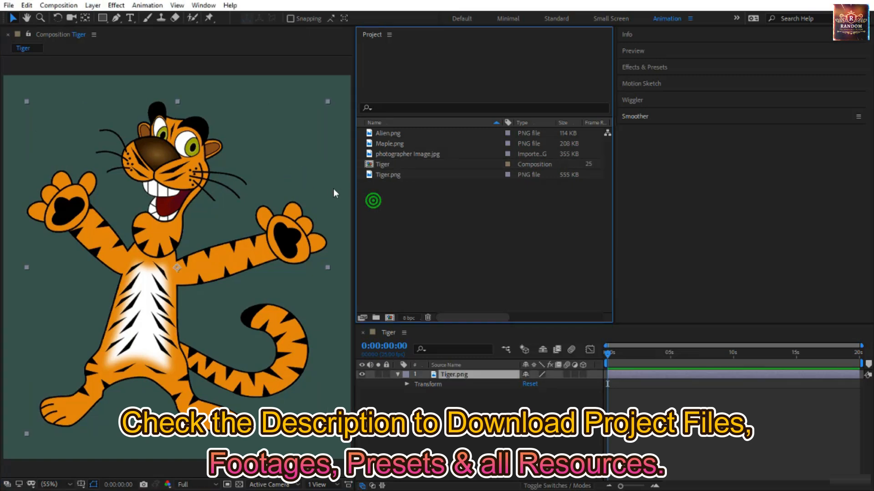
click(373, 166)
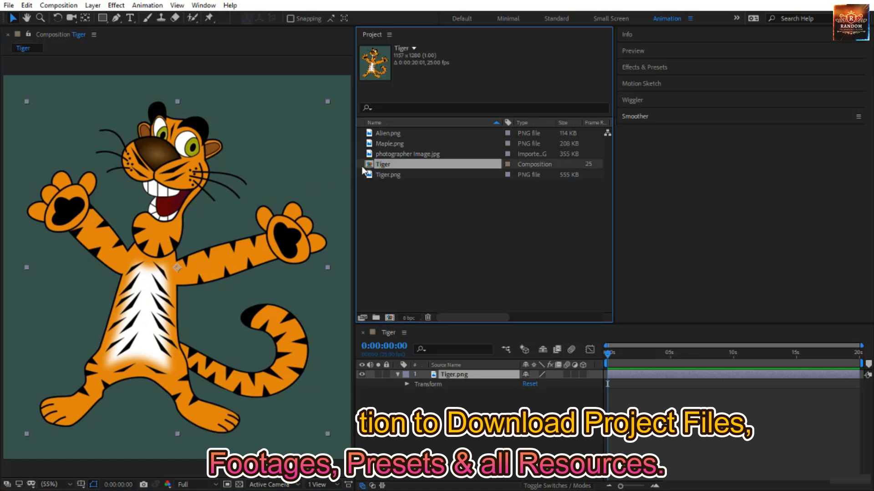
click(392, 209)
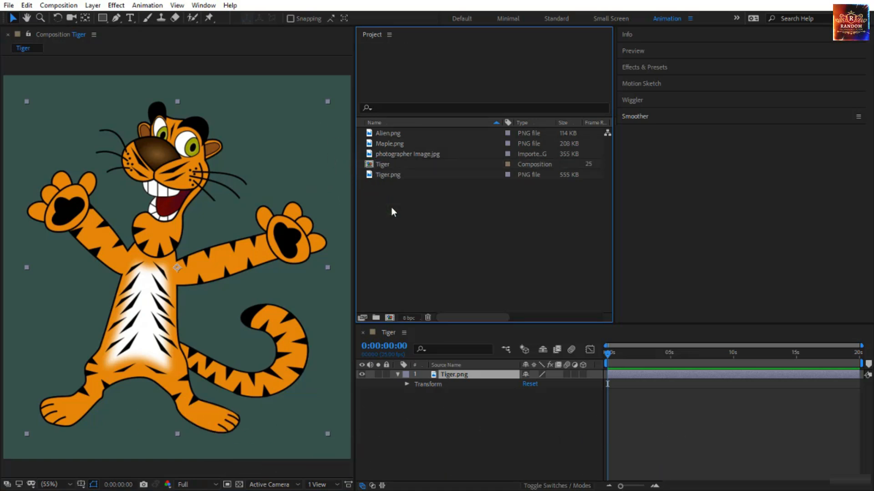
click(213, 19)
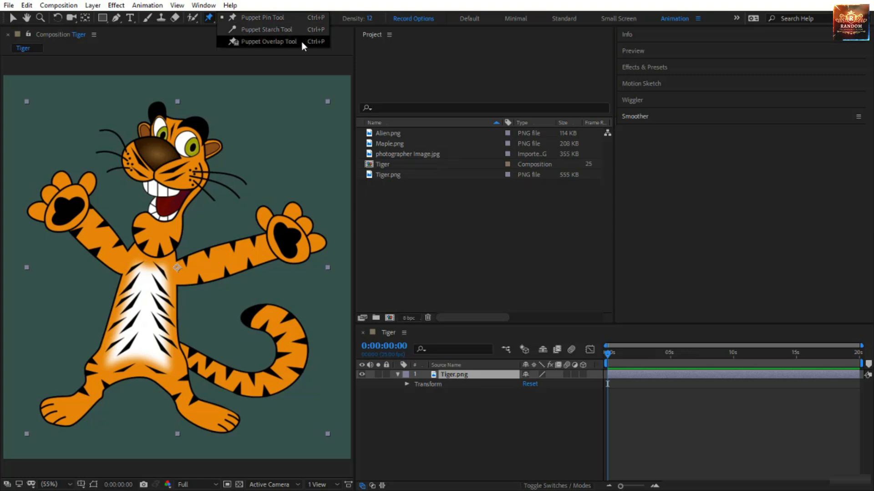
click(286, 18)
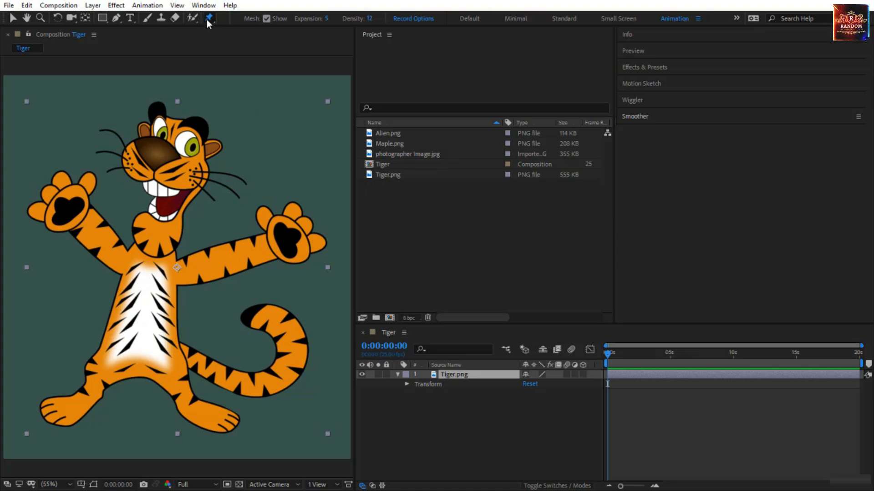
Keep the puppet mesh display on and place the first puppet pin at the tip of the tiger's tail.
click(266, 21)
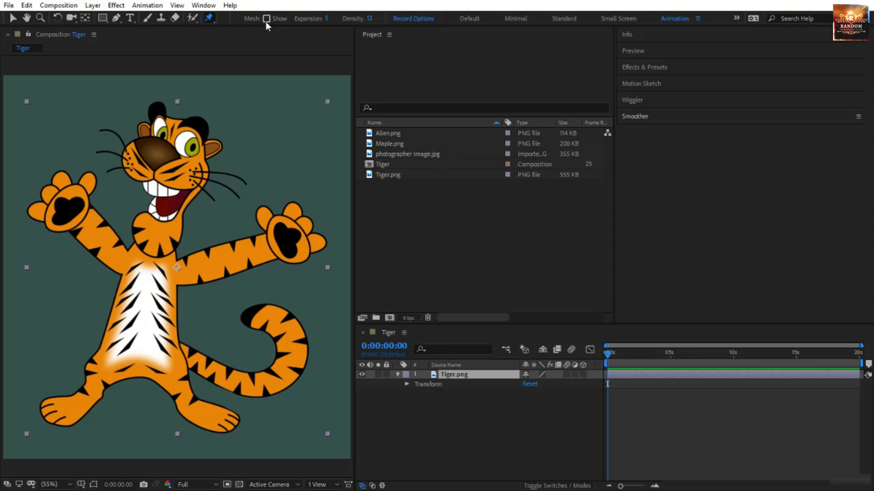
click(266, 19)
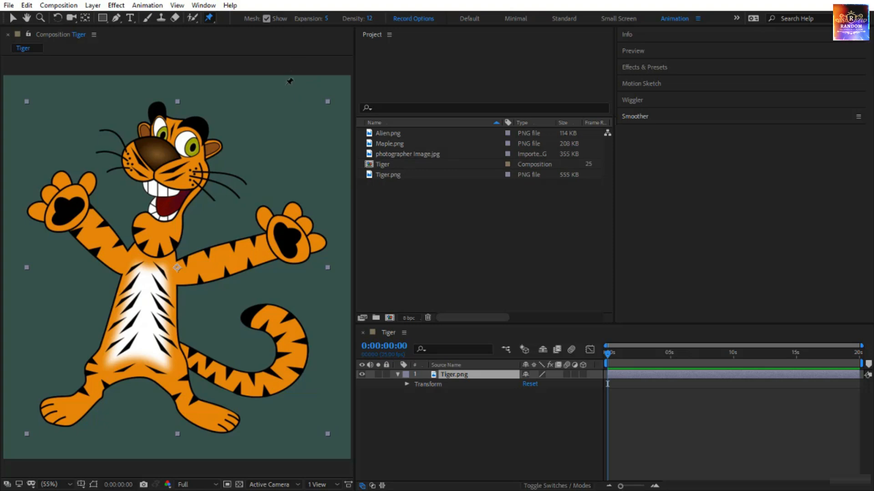
click(249, 317)
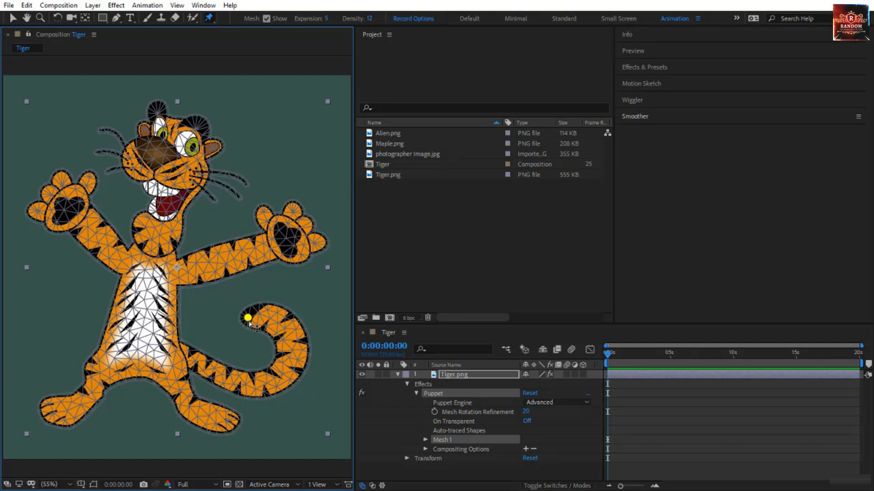
Add a second puppet pin at the base of the tiger's tail and nudge the tail-tip and tail-base pins slightly.
mouse_move(250, 320)
mouse_down()
mouse_move(251, 239)
mouse_move(233, 239)
mouse_move(247, 317)
mouse_up()
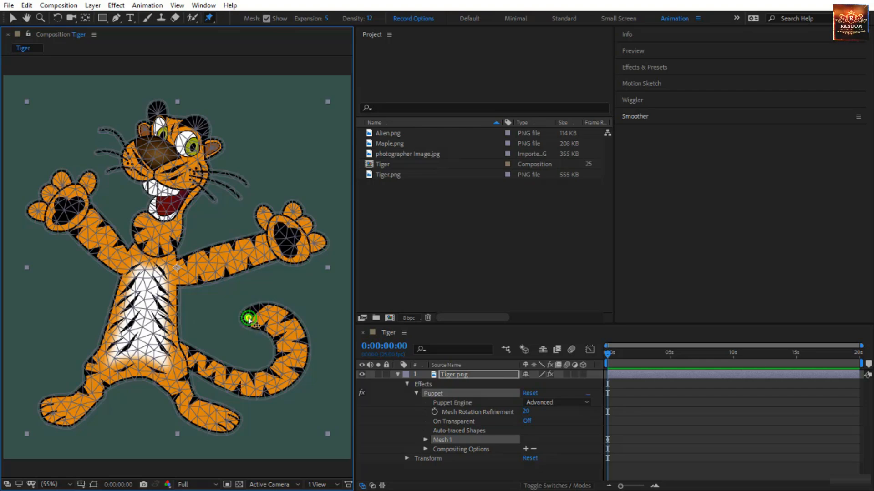
mouse_move(249, 319)
mouse_down()
mouse_move(247, 295)
mouse_move(223, 287)
mouse_move(224, 317)
mouse_move(248, 319)
mouse_up()
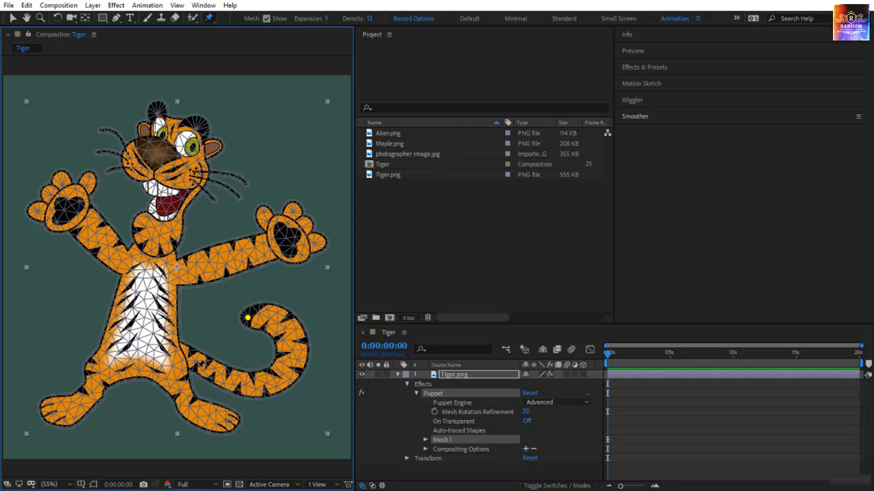
click(189, 358)
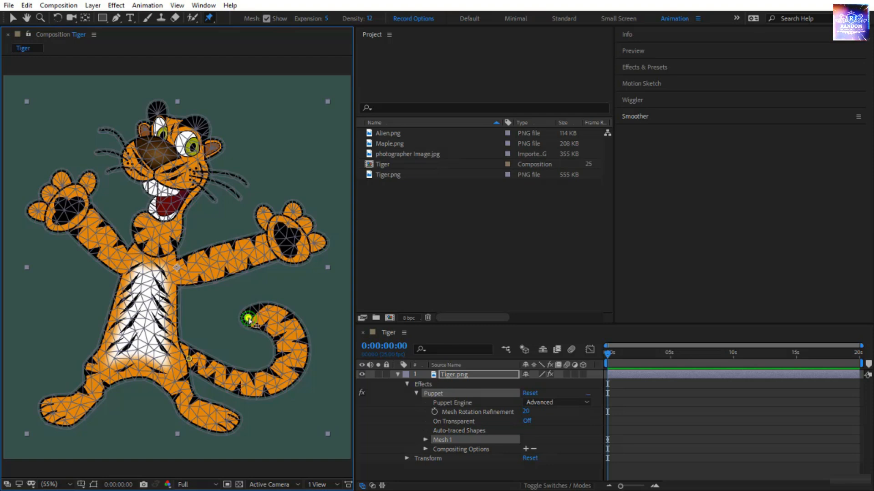
mouse_move(250, 317)
mouse_down()
mouse_move(260, 253)
mouse_move(246, 213)
mouse_move(165, 196)
mouse_move(193, 169)
mouse_move(280, 133)
mouse_move(259, 191)
mouse_move(270, 336)
mouse_move(255, 248)
mouse_move(266, 198)
mouse_move(262, 236)
mouse_move(171, 240)
mouse_move(147, 255)
mouse_move(145, 200)
mouse_move(146, 255)
mouse_move(303, 236)
mouse_move(250, 334)
mouse_move(234, 334)
mouse_move(250, 324)
mouse_up()
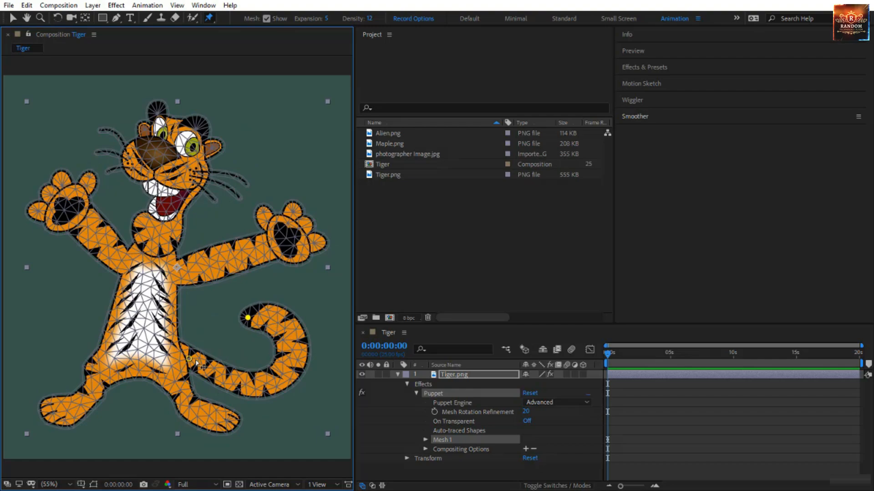
mouse_move(191, 360)
mouse_down()
mouse_move(197, 306)
mouse_move(241, 291)
mouse_move(225, 321)
mouse_move(205, 311)
mouse_move(200, 333)
mouse_move(116, 320)
mouse_move(145, 324)
mouse_move(222, 369)
mouse_move(192, 374)
mouse_up()
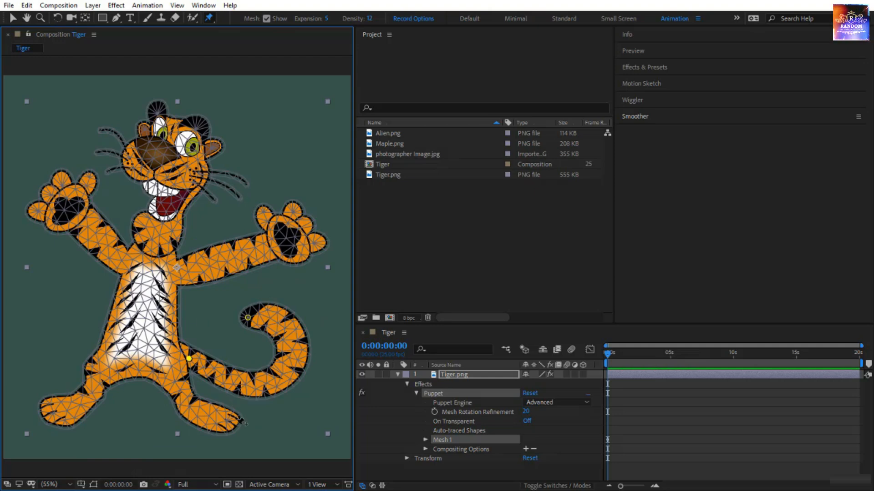
Place a puppet pin on each of the tiger's feet, then reselect the tail-tip pin.
click(229, 424)
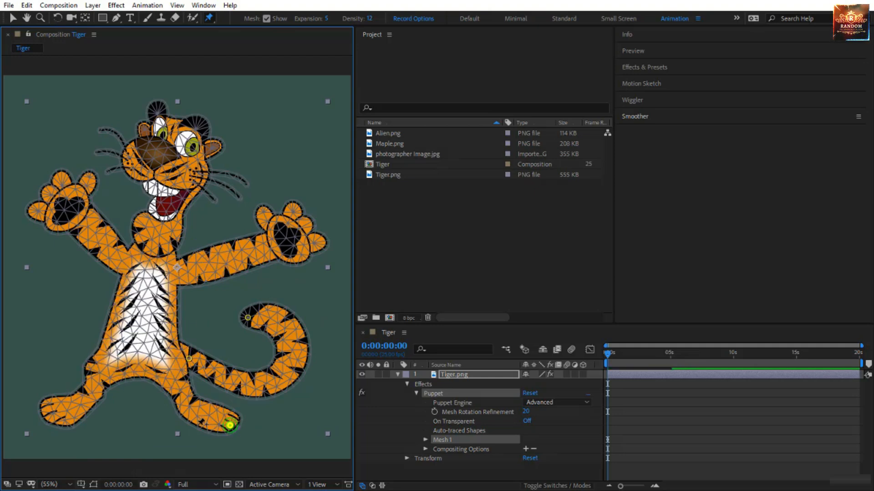
click(55, 418)
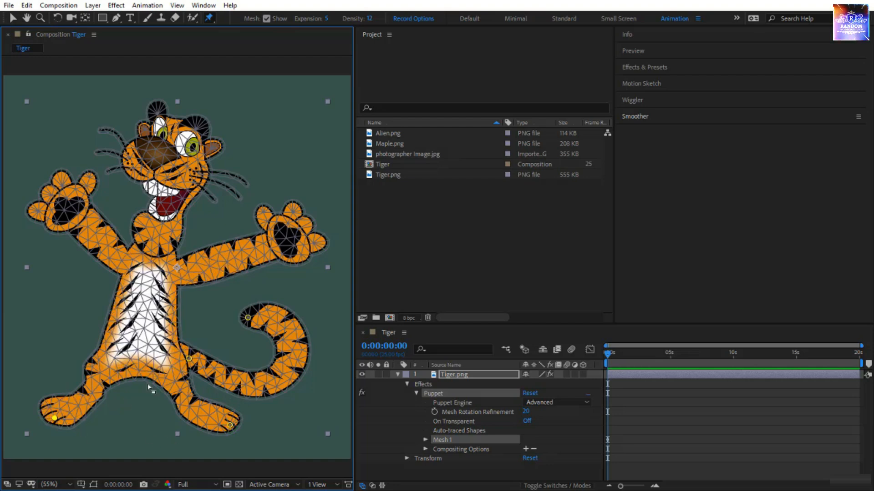
click(248, 319)
mouse_move(248, 318)
mouse_down()
mouse_move(268, 299)
mouse_move(238, 284)
mouse_move(253, 260)
mouse_move(253, 292)
mouse_move(239, 302)
mouse_move(236, 328)
mouse_move(284, 261)
mouse_move(241, 316)
mouse_move(245, 308)
mouse_move(249, 357)
mouse_move(247, 318)
mouse_up()
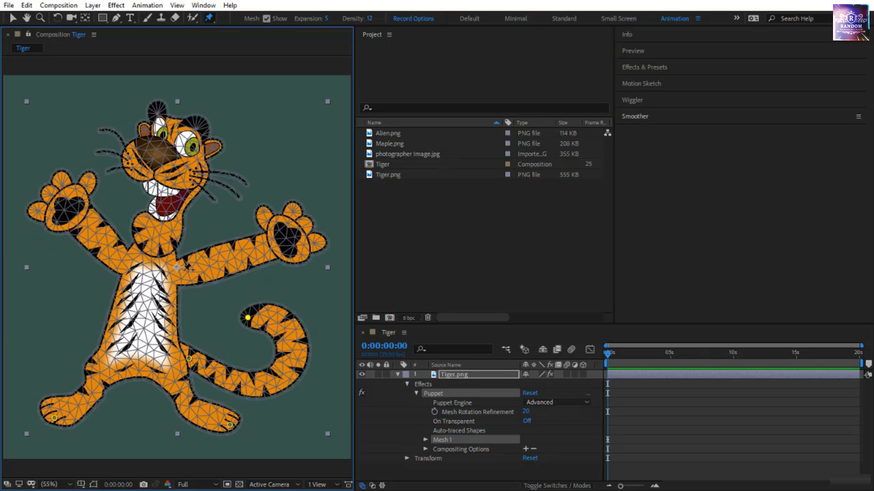
Place puppet pins on both shoulders, both palms, the top of the head and the base of the neck.
click(176, 274)
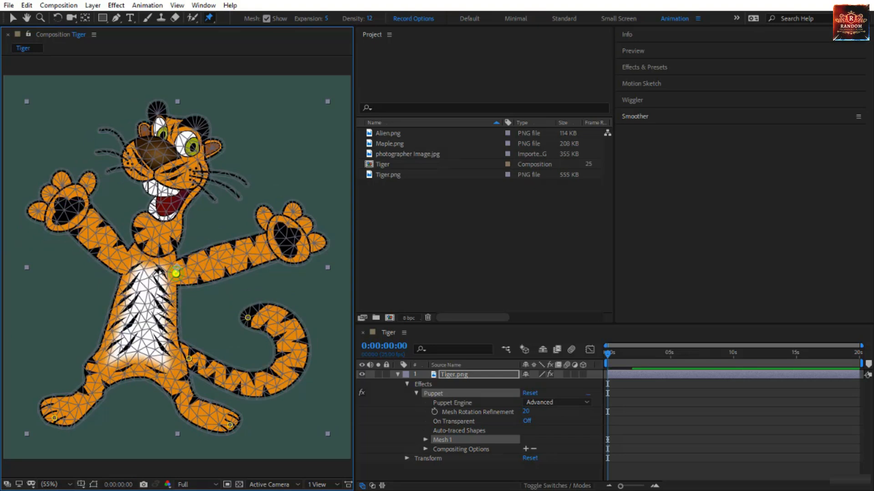
click(128, 264)
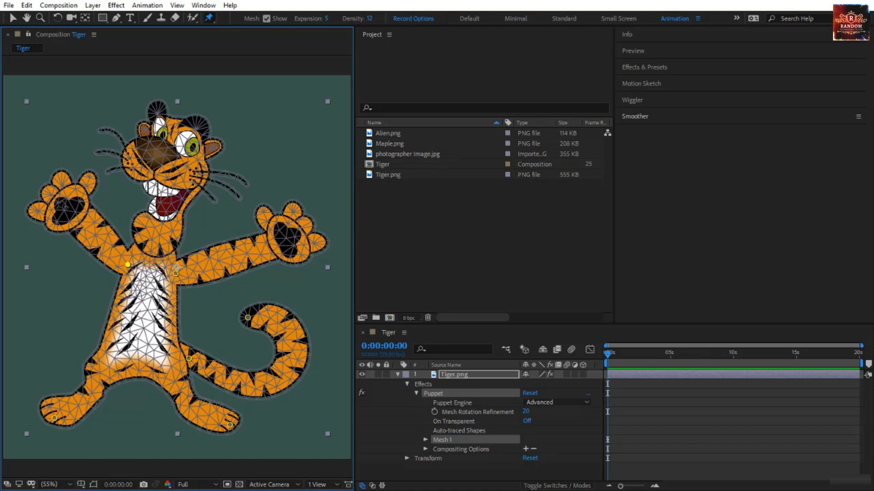
click(67, 208)
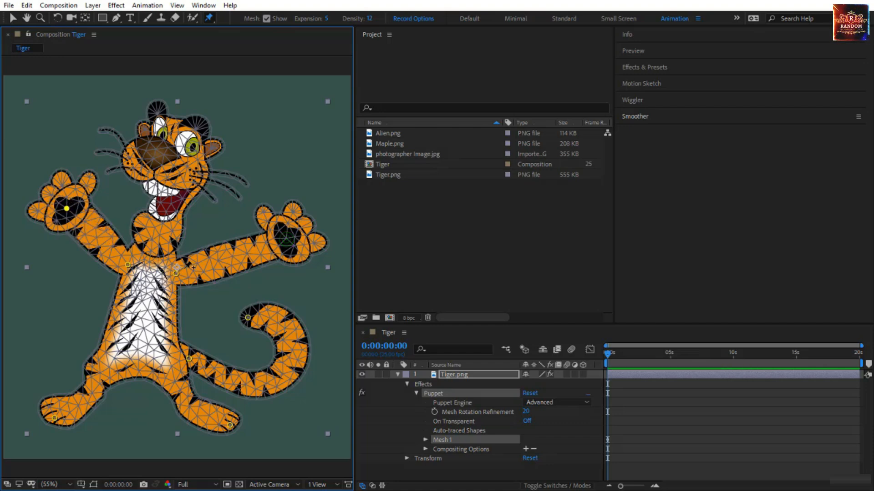
click(174, 121)
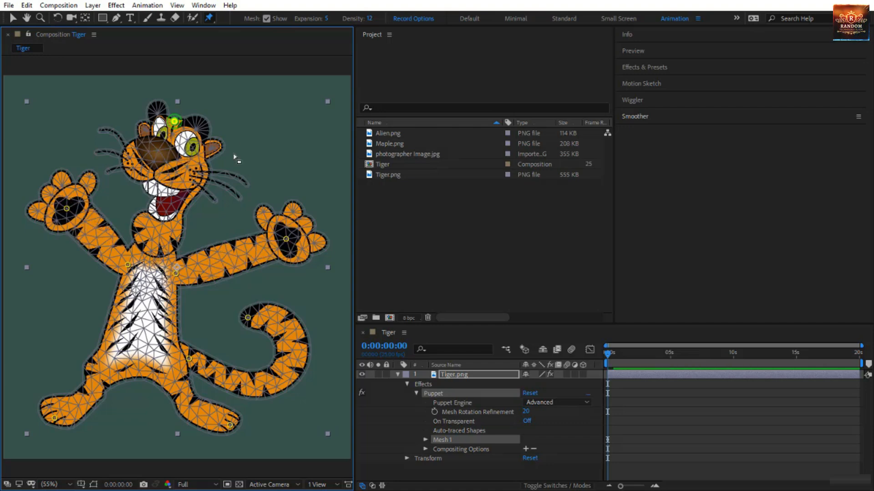
click(152, 260)
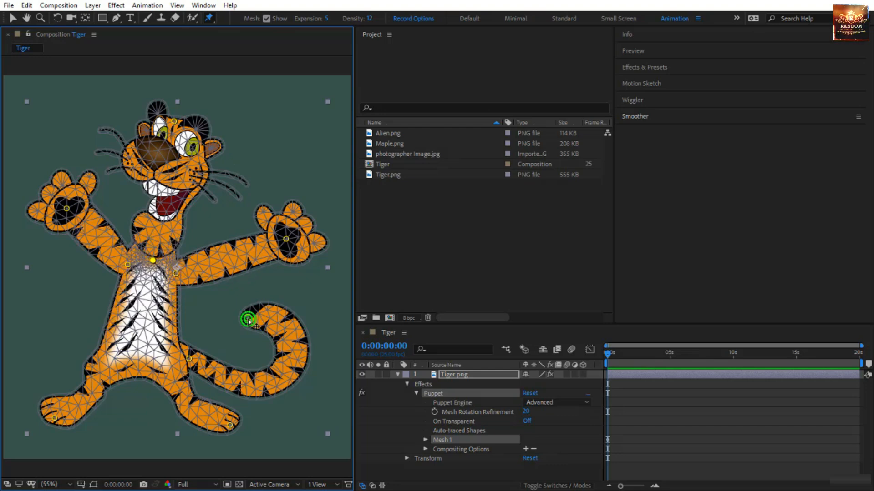
Swing the tail-tip pin across the belly, then set it slightly above and outward of where it was first placed.
drag(248, 320, 143, 402)
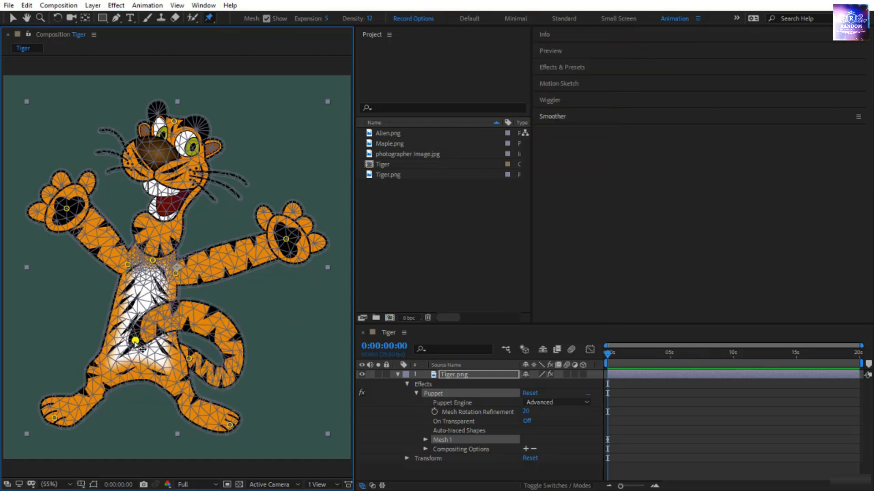
drag(135, 341, 265, 294)
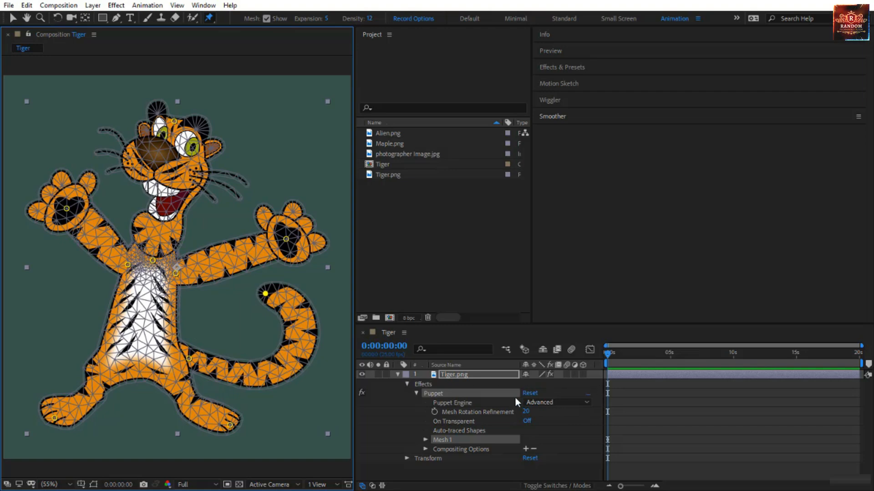
Enlarge the timeline area and keep the Puppet effect's engine set to Advanced.
drag(466, 324, 458, 205)
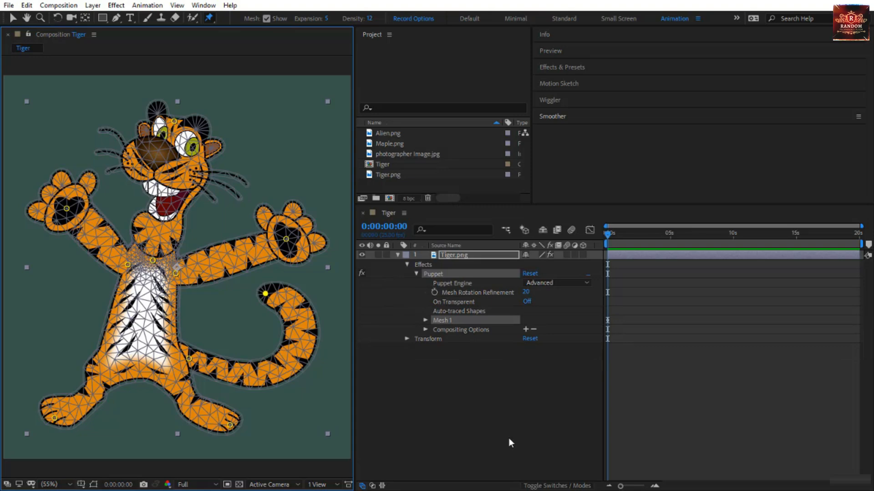
click(419, 264)
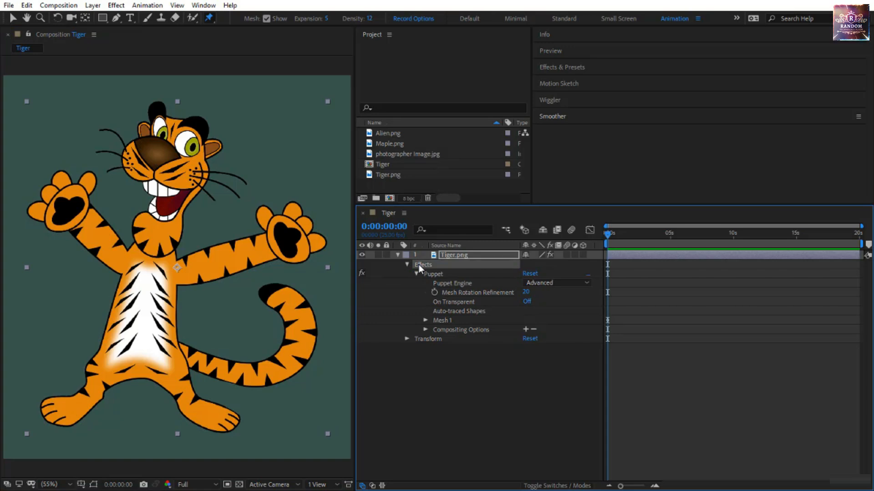
click(454, 283)
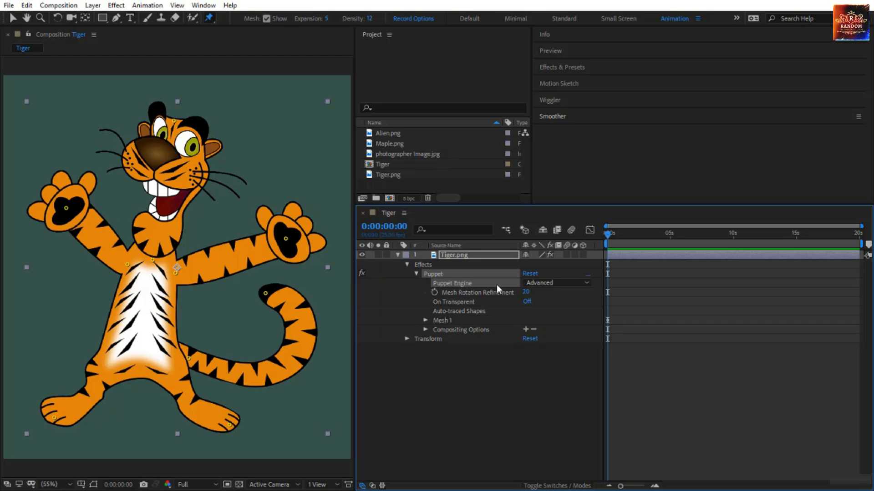
click(552, 283)
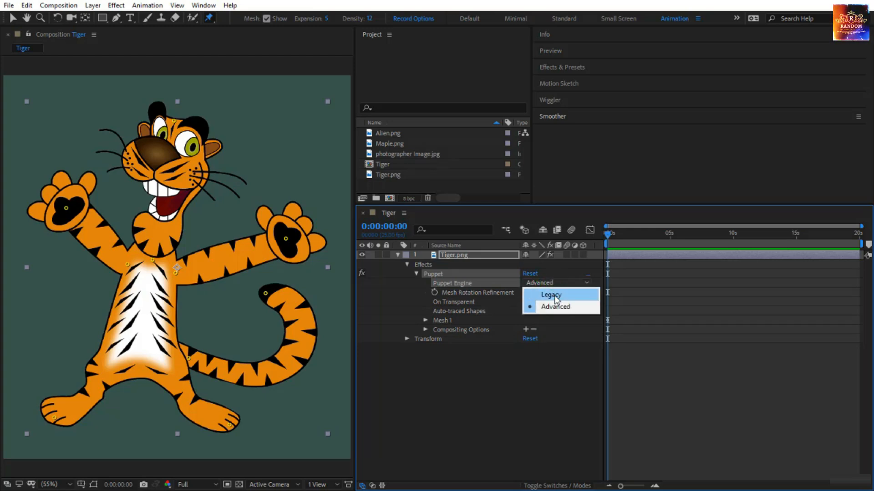
click(553, 307)
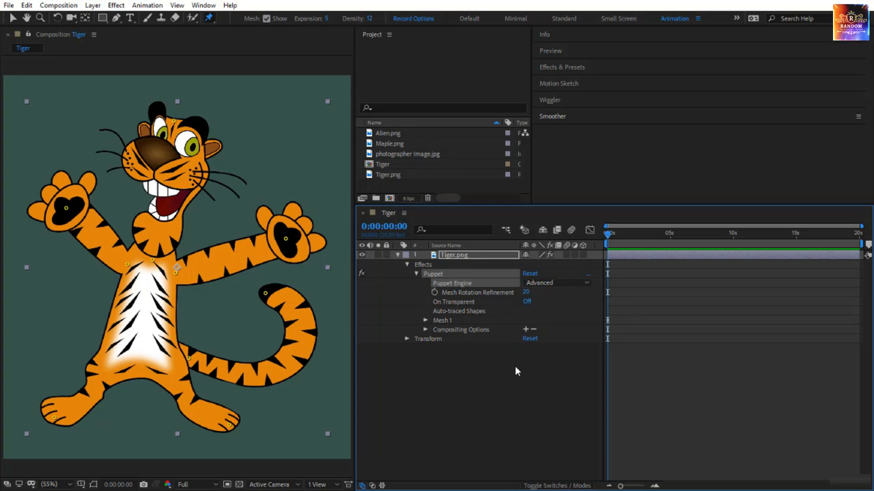
Expand Mesh 1 and its Deform group to list all the puppet pins.
click(449, 321)
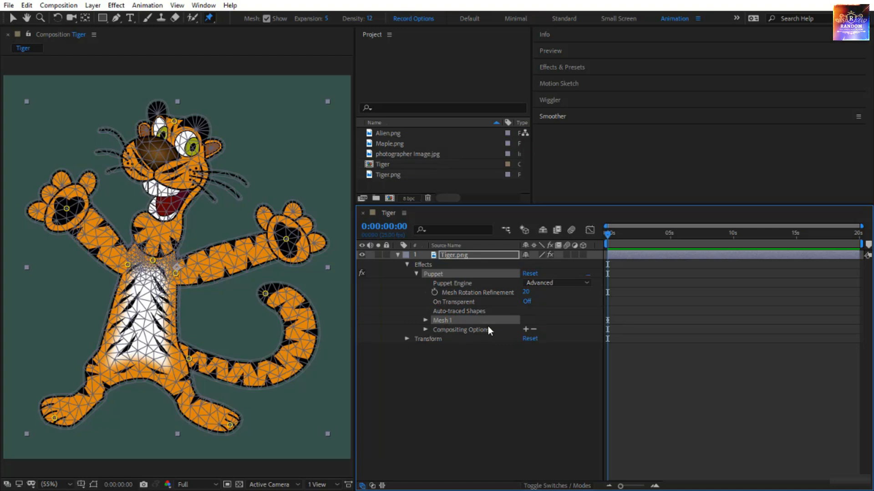
click(425, 321)
click(454, 331)
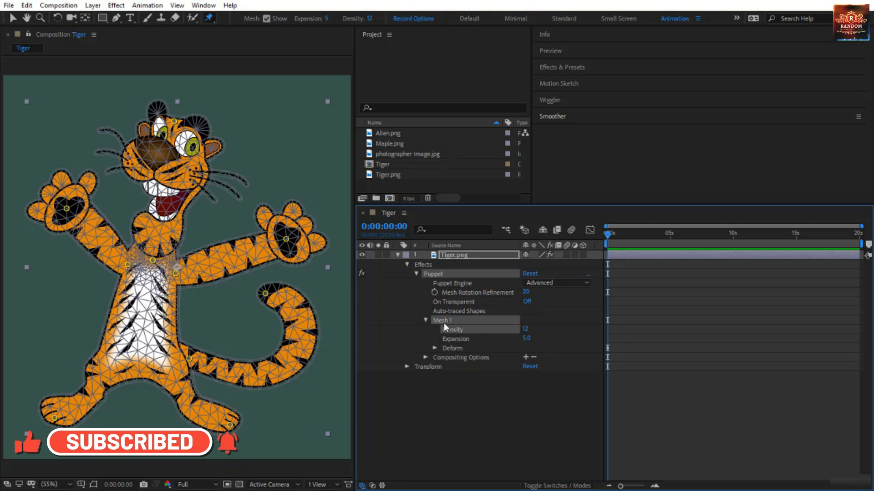
click(451, 349)
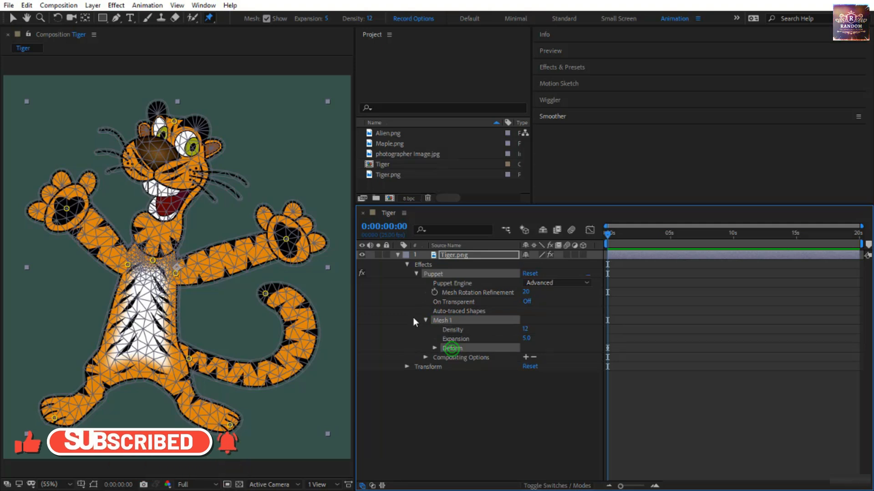
click(434, 349)
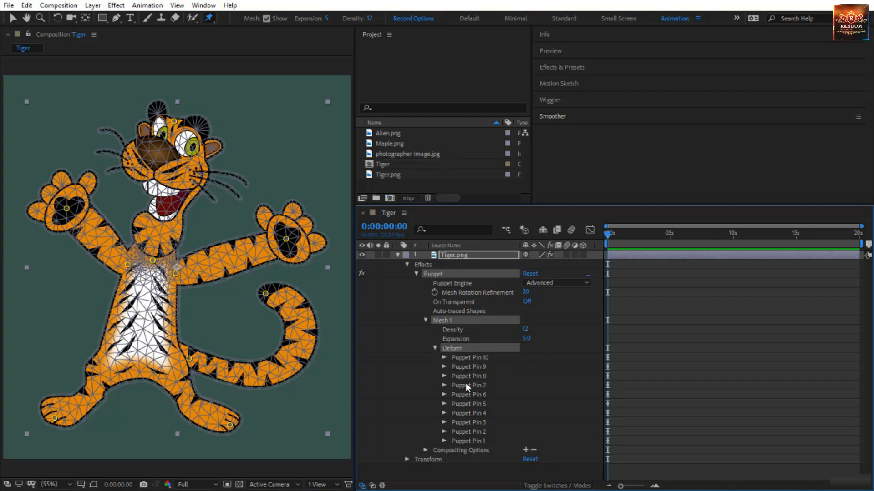
Set the current time to 0:00:02:13, expand Puppet Pin 10 and keep its Pin Type as Position.
click(562, 314)
drag(608, 233, 638, 245)
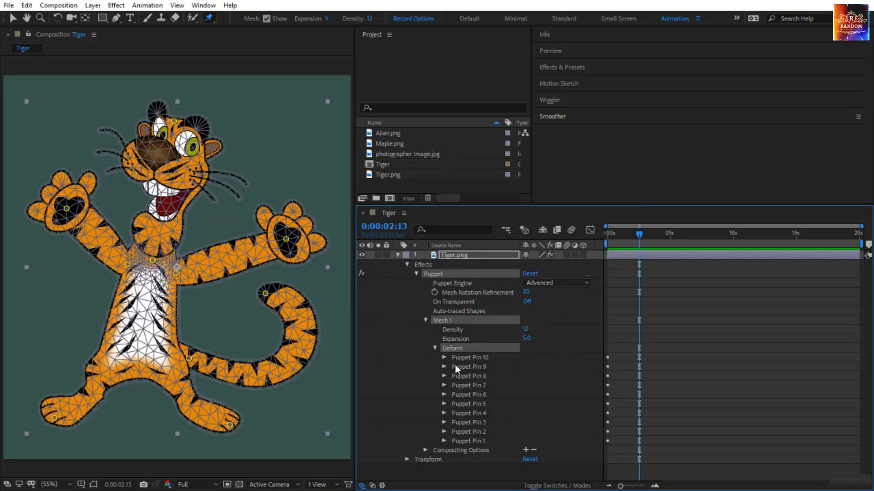
click(469, 359)
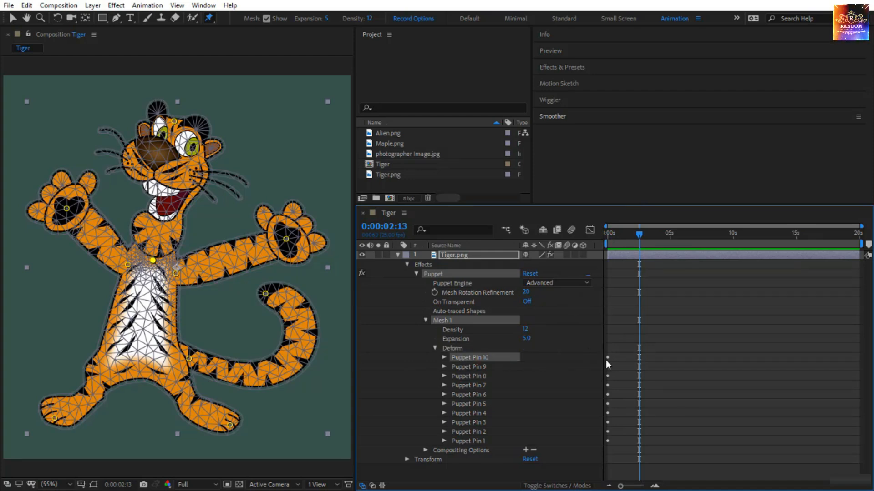
click(445, 358)
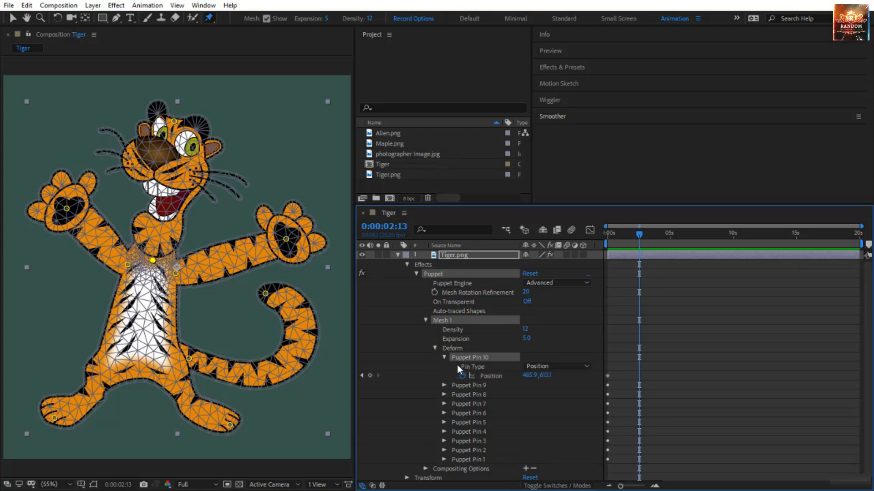
click(538, 367)
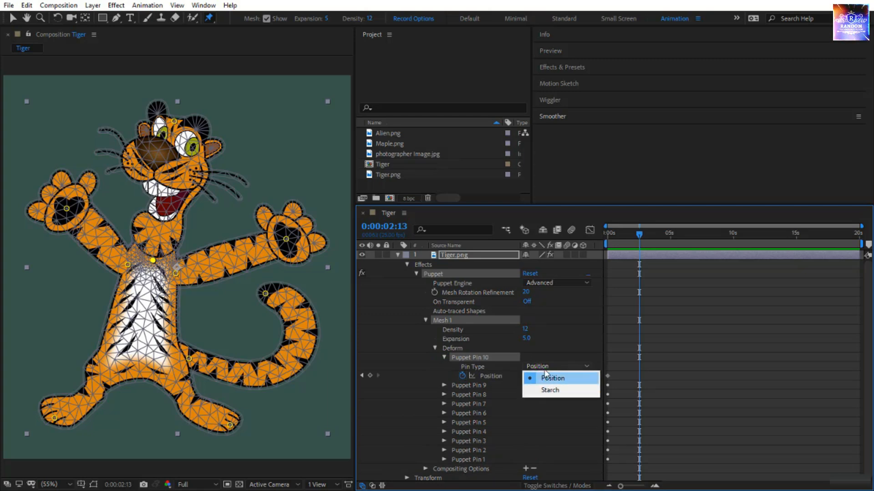
click(546, 377)
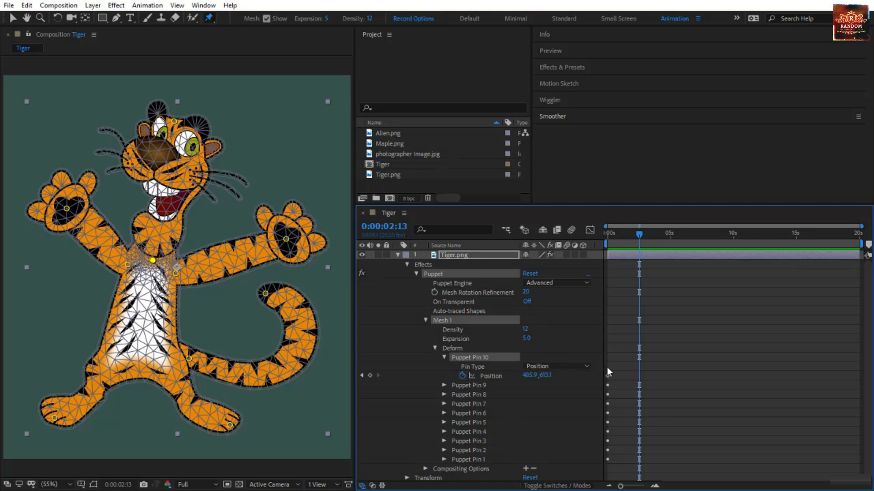
Reveal the keyframed Position properties of all the puppet pins on the Tiger.png layer.
click(473, 256)
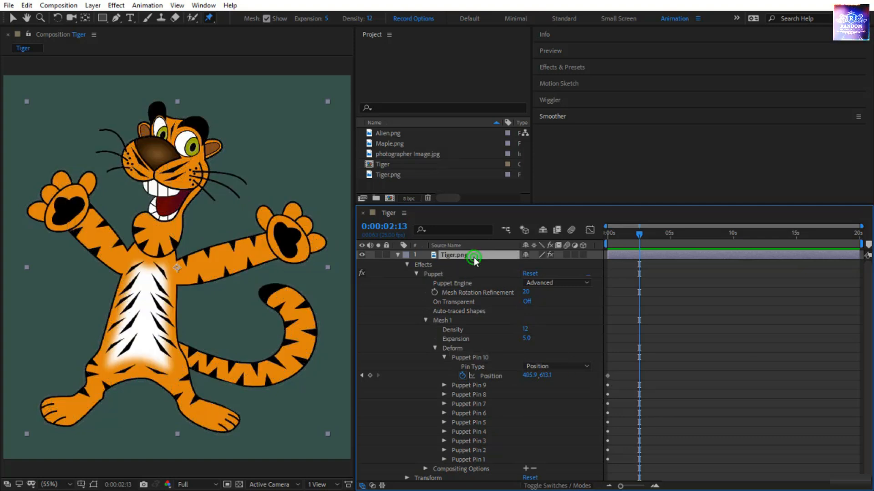
key(u)
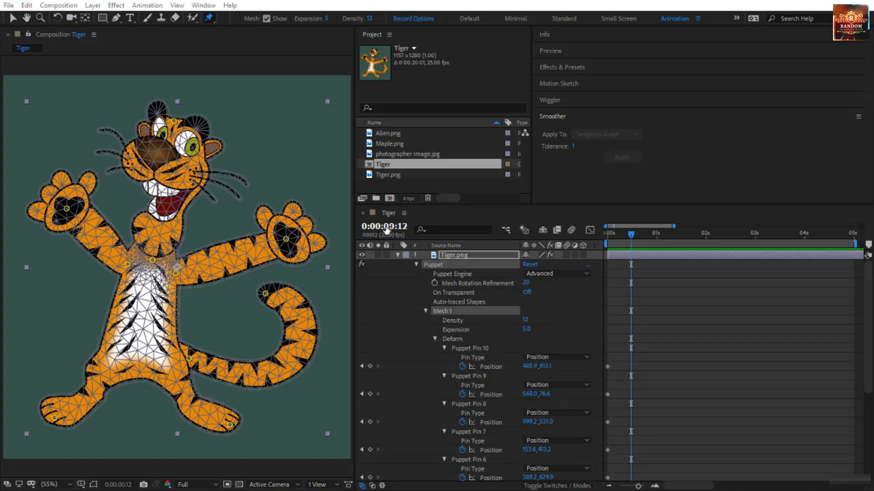
At 0:00:00:12, raise the palm pin on the tail-side arm above the head to about 1003, 66.
click(481, 349)
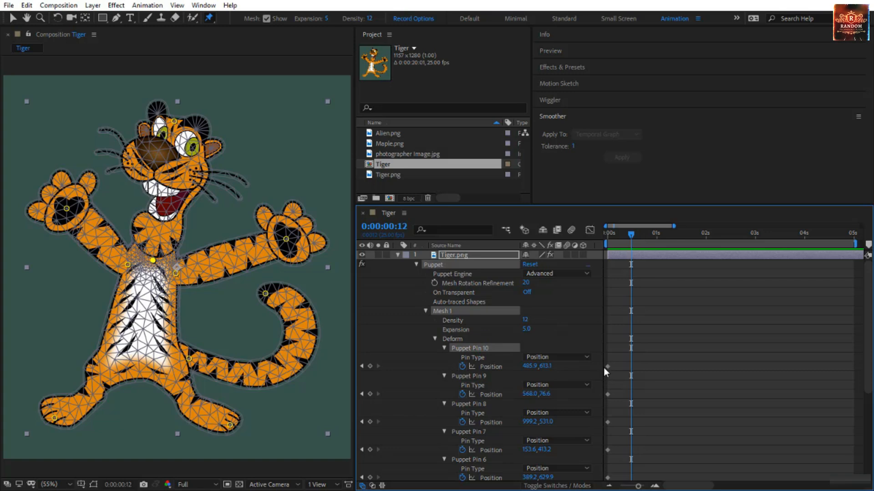
drag(632, 231, 632, 263)
scroll(607, 364, down, 3)
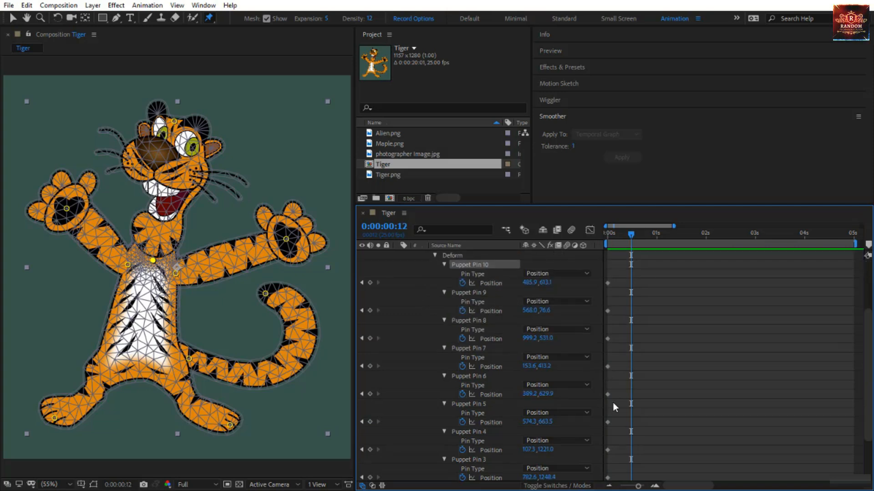
scroll(622, 381, up, 3)
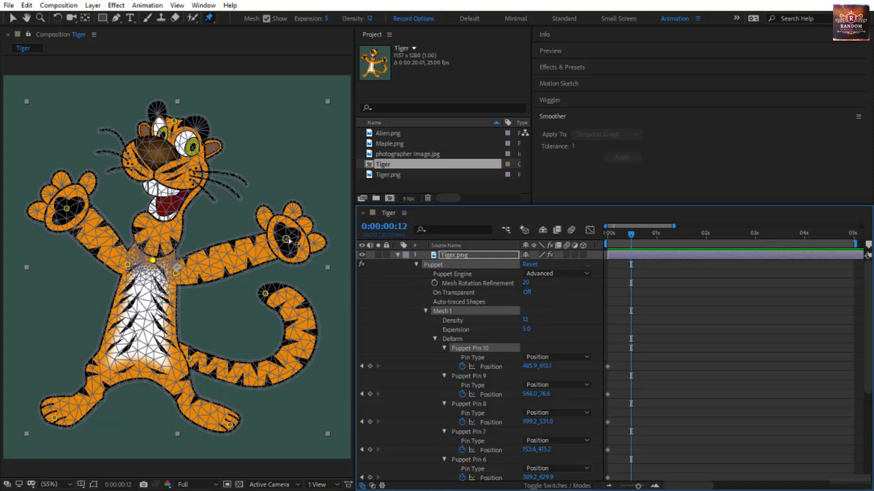
drag(287, 239, 289, 121)
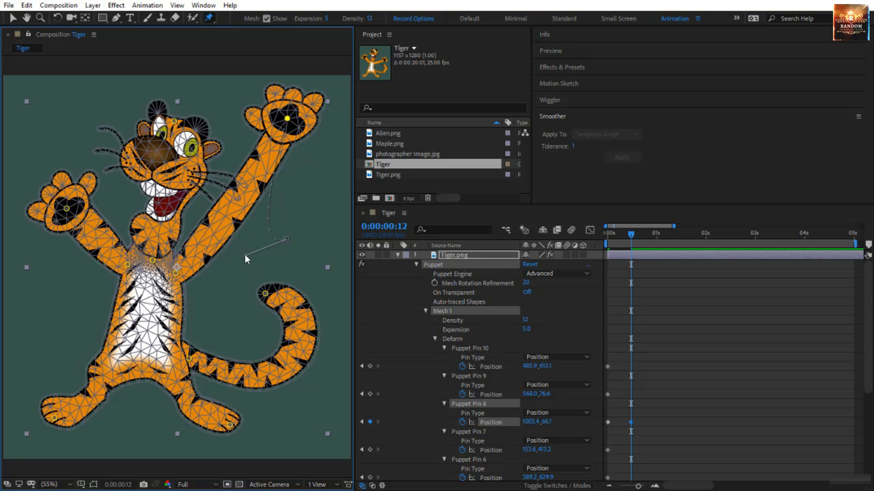
At 0:00:00:12, reshape the motion path of the tail-side palm pin and raise the other palm pin to about 116, 178.
drag(245, 255, 223, 218)
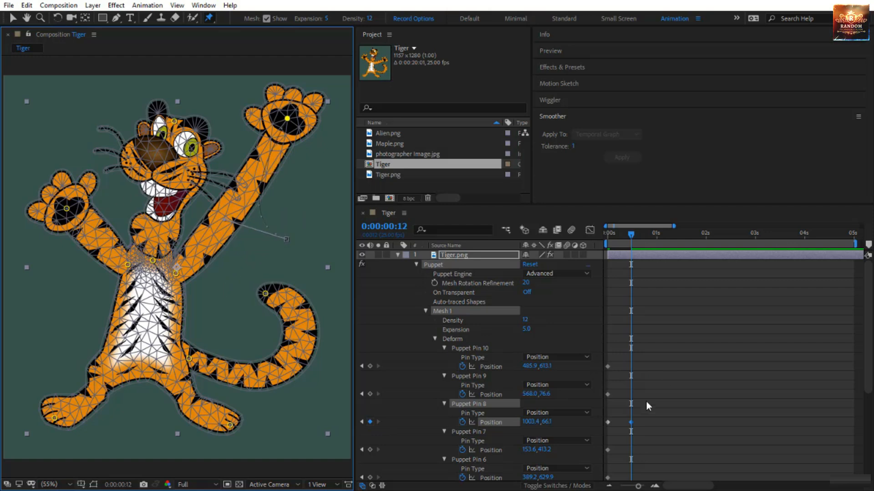
drag(66, 209, 56, 147)
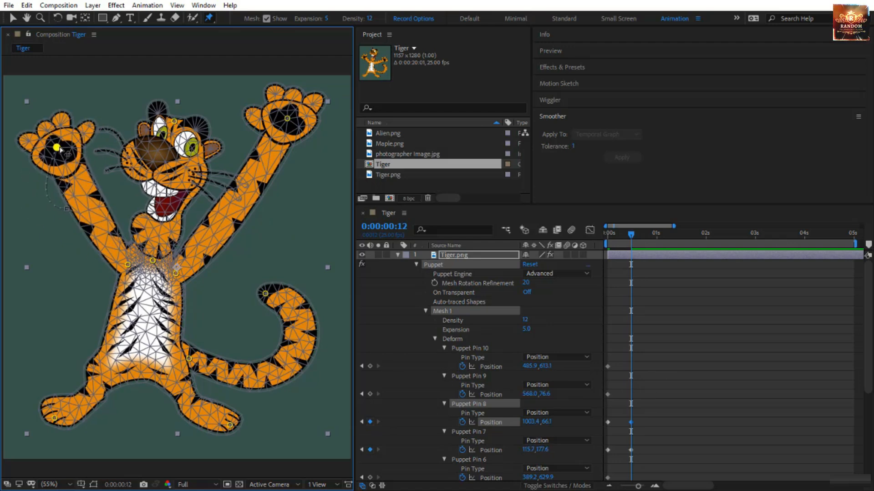
scroll(627, 429, down, 2)
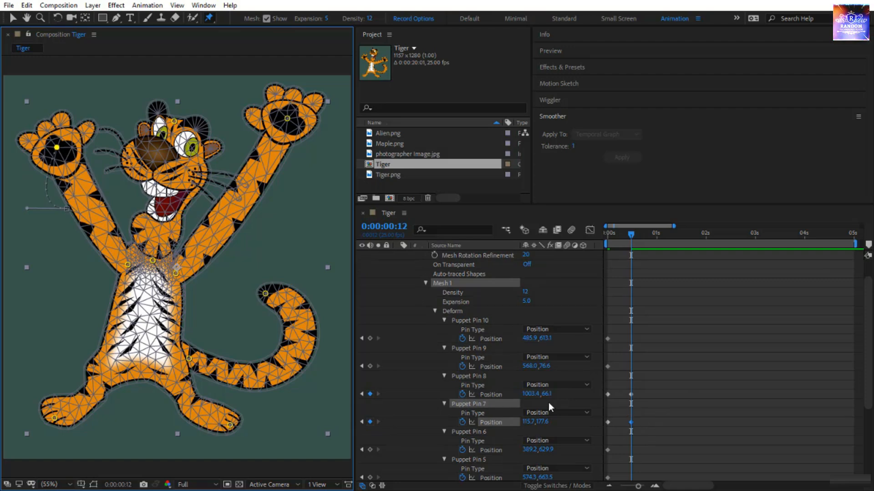
Rename Puppet Pin 7 as Left Hand.
click(478, 405)
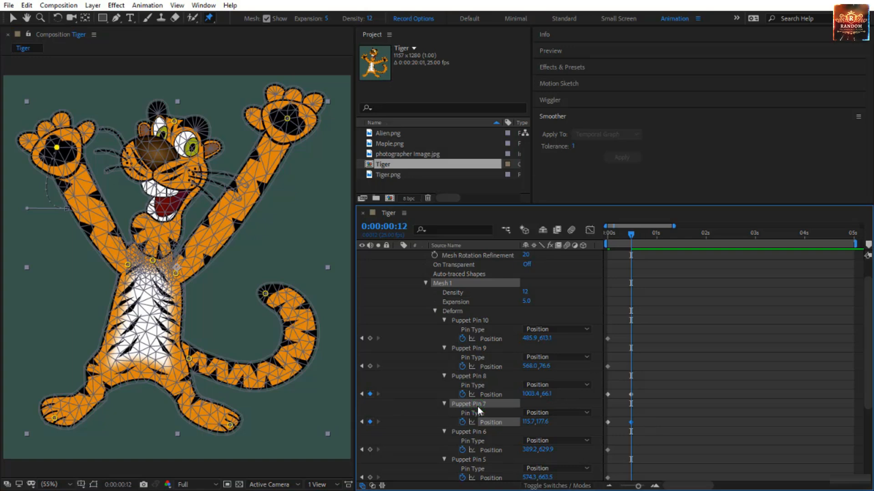
click(423, 415)
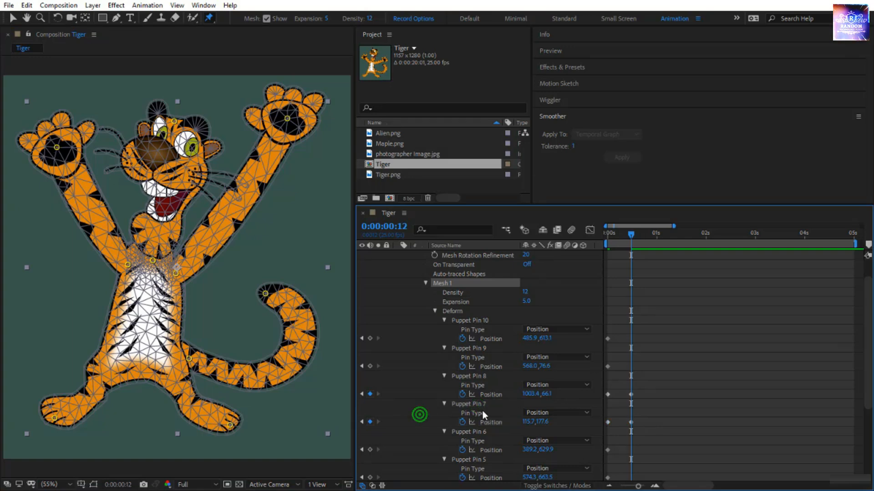
click(481, 407)
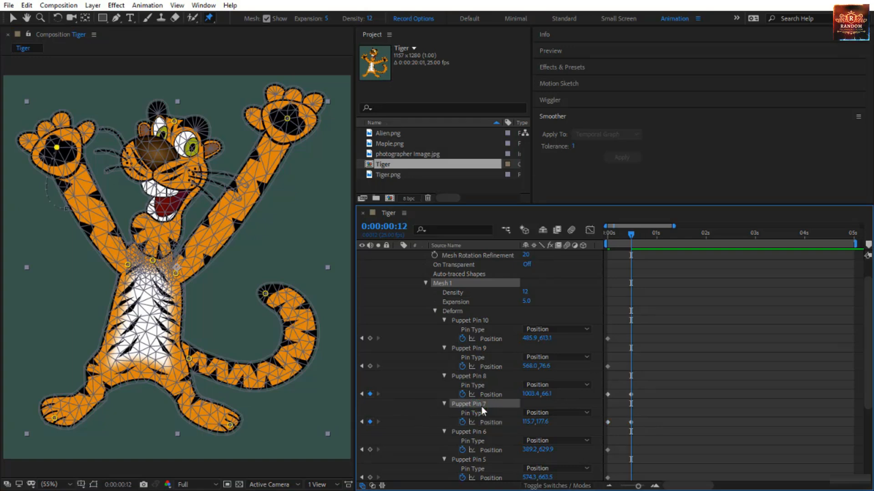
key(Return)
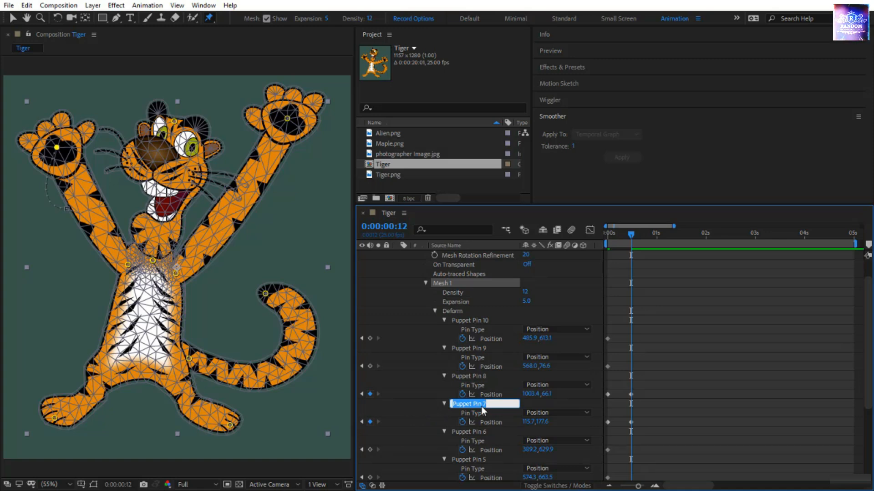
text(Left Hand)
key(Return)
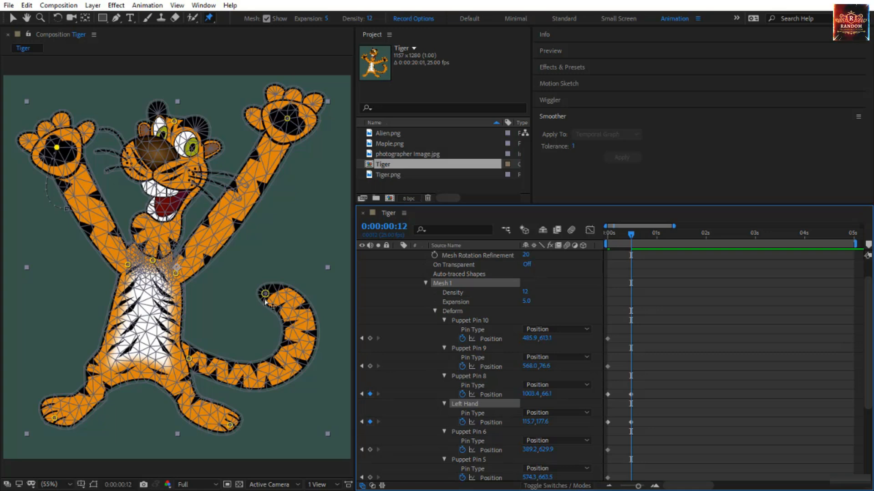
At 0:00:00:12, raise the tail-tip pin to below the raised tail-side paw and move both foot pins inward.
drag(265, 294, 272, 284)
drag(300, 248, 305, 218)
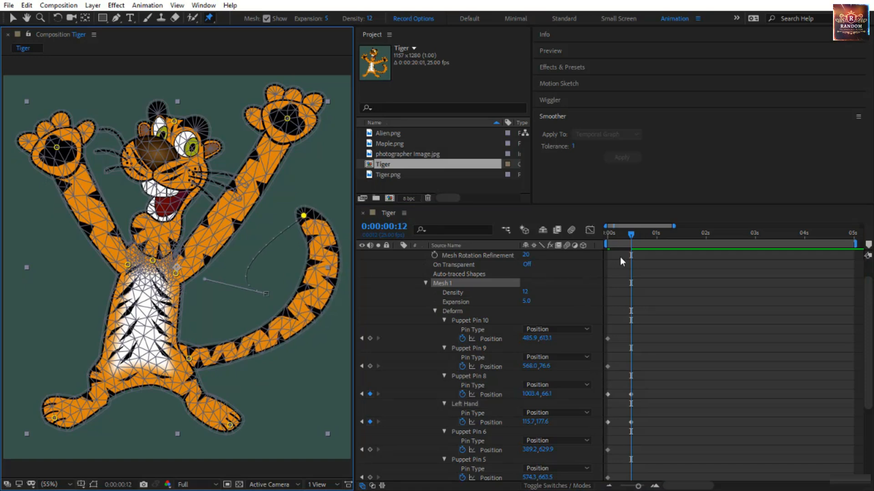
drag(55, 418, 82, 422)
drag(230, 425, 196, 427)
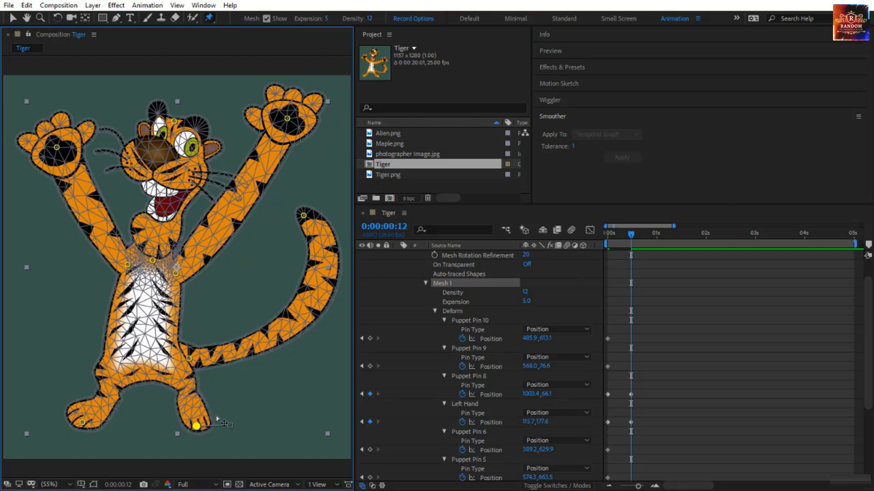
At 0:00:01:00, spread the foot pins outward, to about 785, 1253 on the tail side and 99, 1202 on the other.
drag(628, 234, 659, 255)
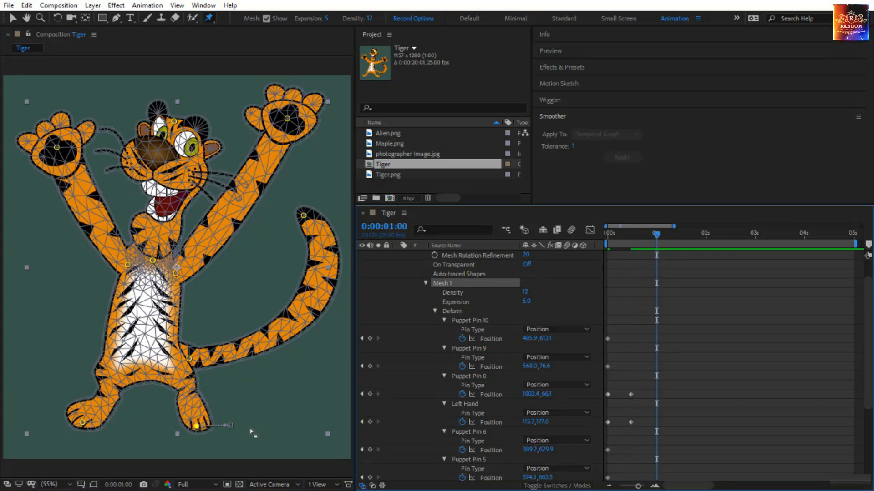
drag(201, 428, 231, 426)
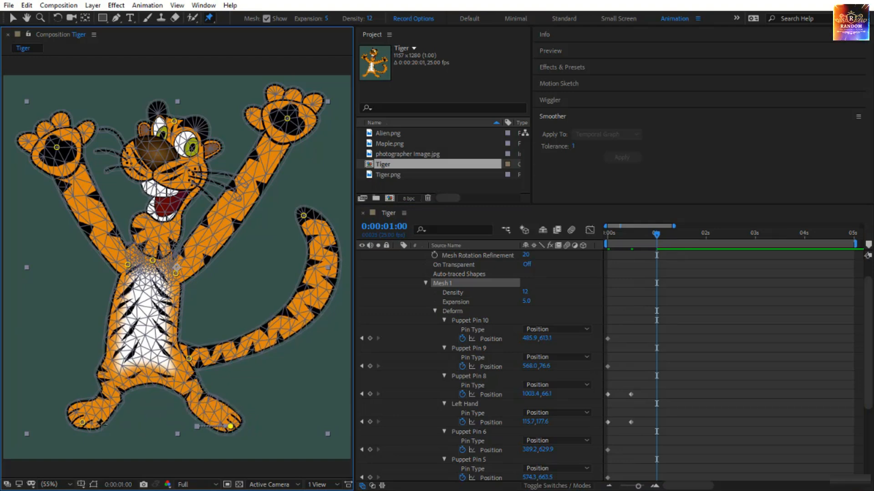
drag(84, 424, 53, 416)
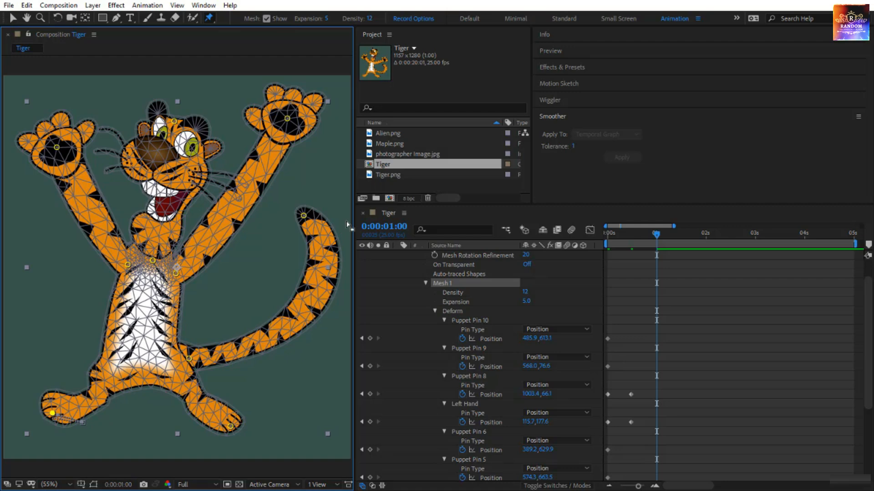
At 0:00:01:00, curl the tail-tip pin down to about 755, 855 and lower the palm pins to about 1096, 409 and 76, 491.
mouse_move(303, 216)
mouse_down()
mouse_move(250, 263)
mouse_move(223, 327)
mouse_up()
drag(287, 119, 311, 208)
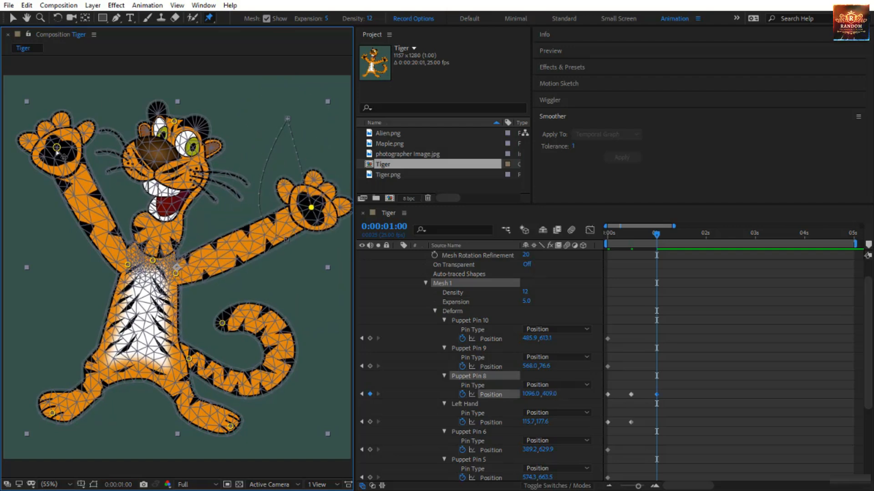
drag(57, 147, 47, 223)
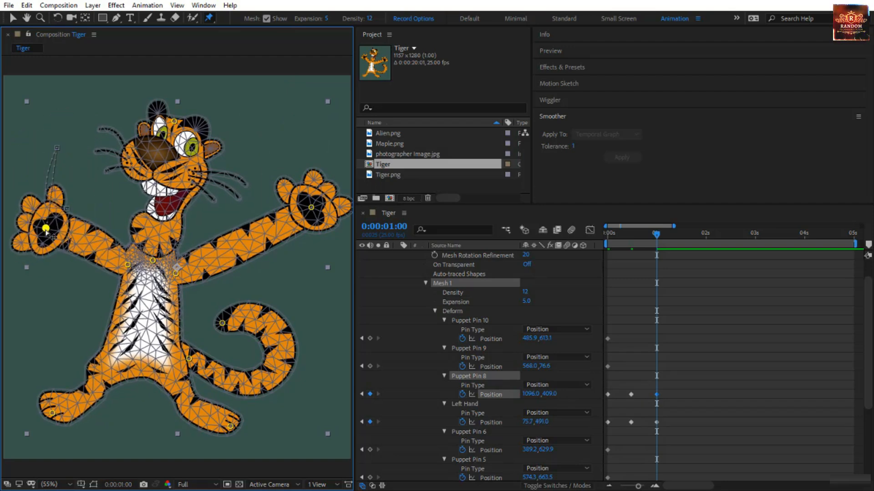
Apply Easy Ease to all the pin position keyframes and preview the animation from the start.
drag(725, 318, 580, 478)
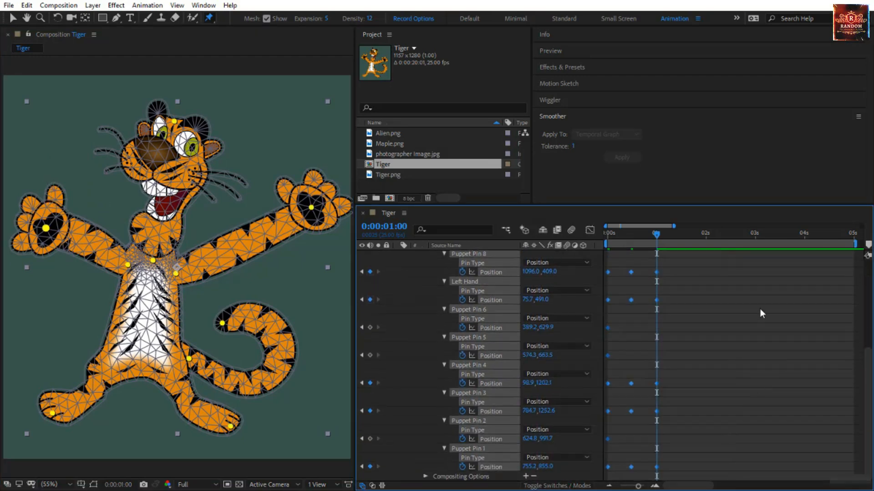
key(F9)
key(F10)
click(710, 344)
drag(663, 233, 548, 244)
key(space)
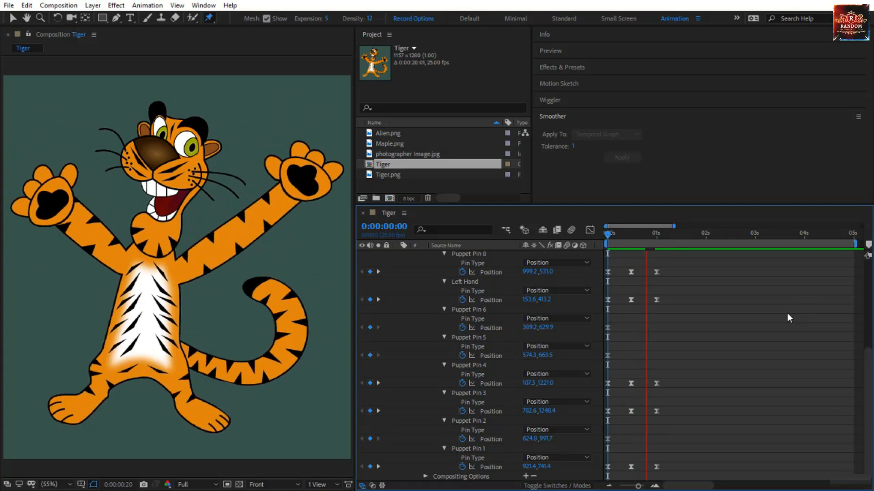
At 0:00:01:11, lower the tail-side palm pin to about 856, 575 and the tail-tip pin to about 713, 916.
drag(608, 238, 680, 264)
click(313, 211)
drag(313, 212, 251, 254)
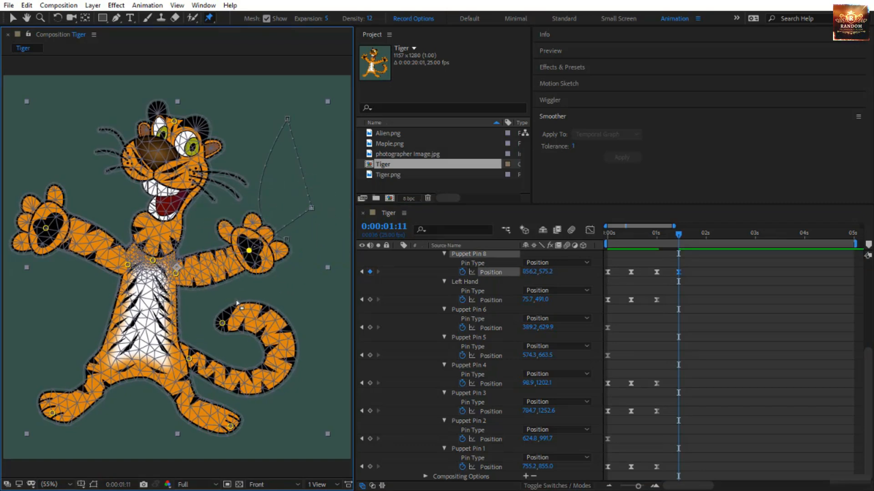
drag(222, 323, 212, 339)
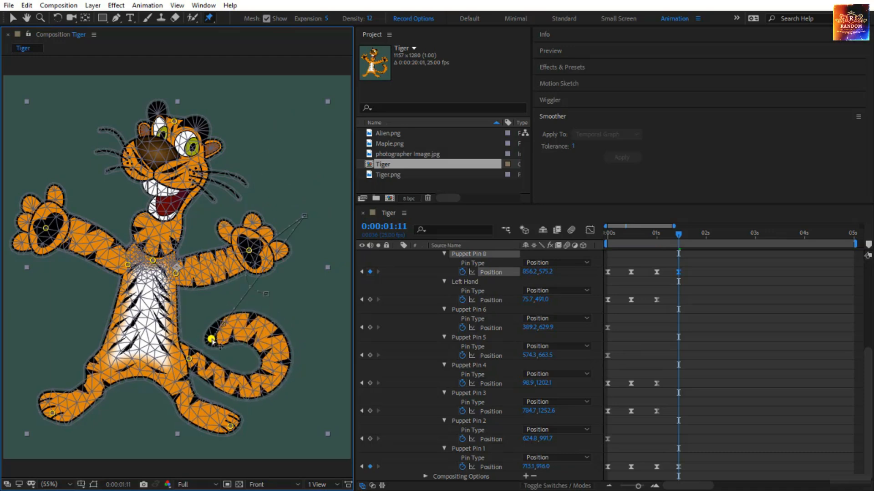
At 0:00:01:11, move the foot pins inward to about 692, 1251 and 326, 1219, and the Left Hand pin to about 99, 619.
drag(231, 426, 207, 425)
click(52, 413)
drag(54, 415, 115, 422)
drag(49, 232, 52, 262)
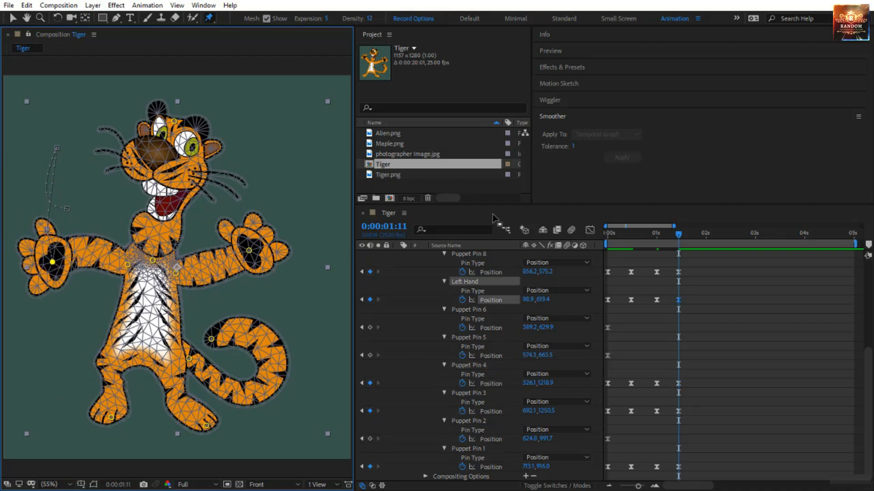
Preview the animation from the start and show the motion path of the tail-side palm pin.
drag(679, 236, 530, 253)
click(741, 300)
key(space)
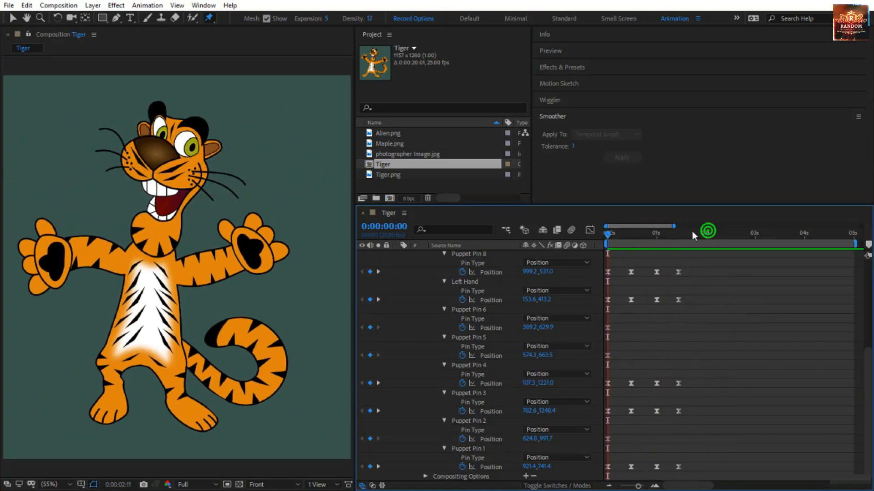
key(space)
key(space)
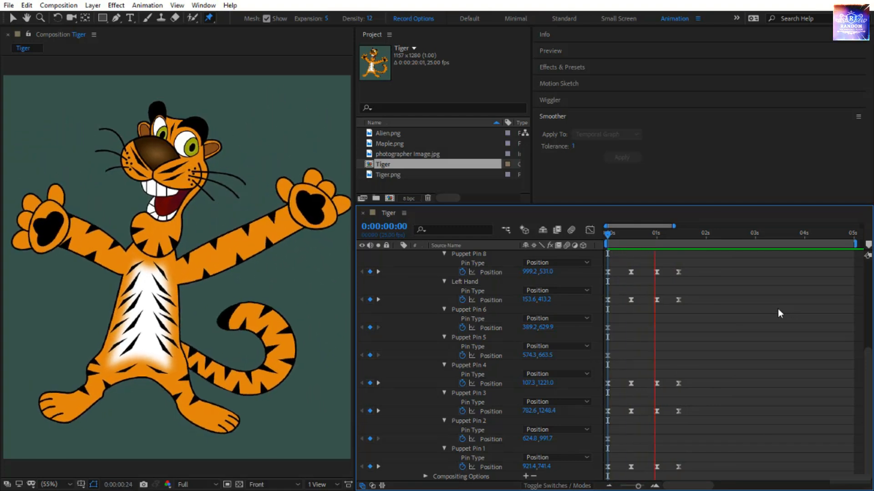
drag(608, 234, 701, 255)
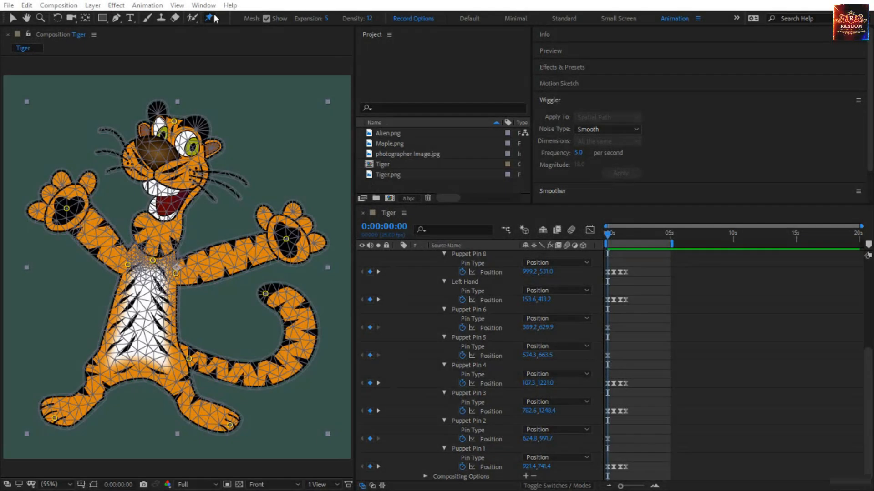
click(286, 239)
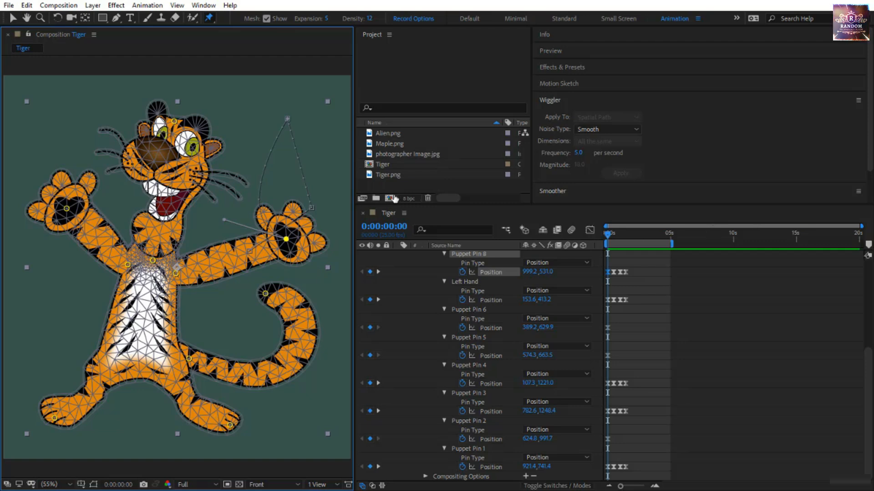
Duplicate the Tiger composition in the project and open the copy.
click(394, 166)
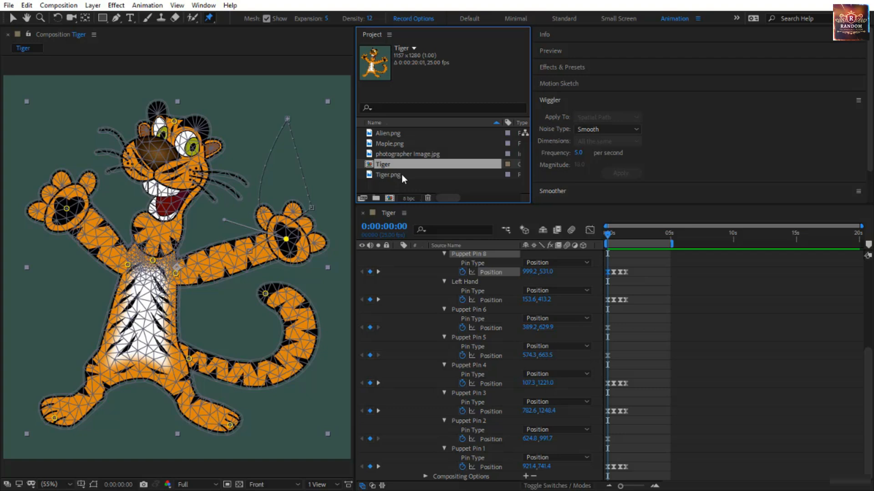
key(ctrl+d)
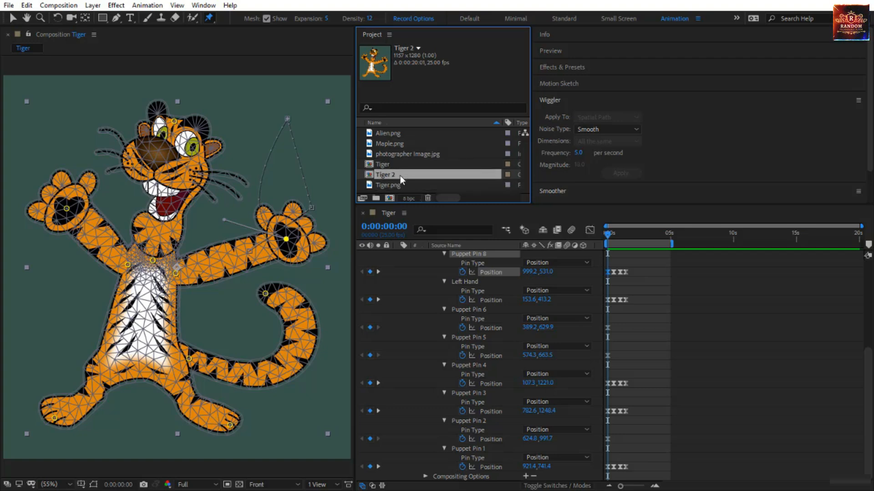
double_click(400, 176)
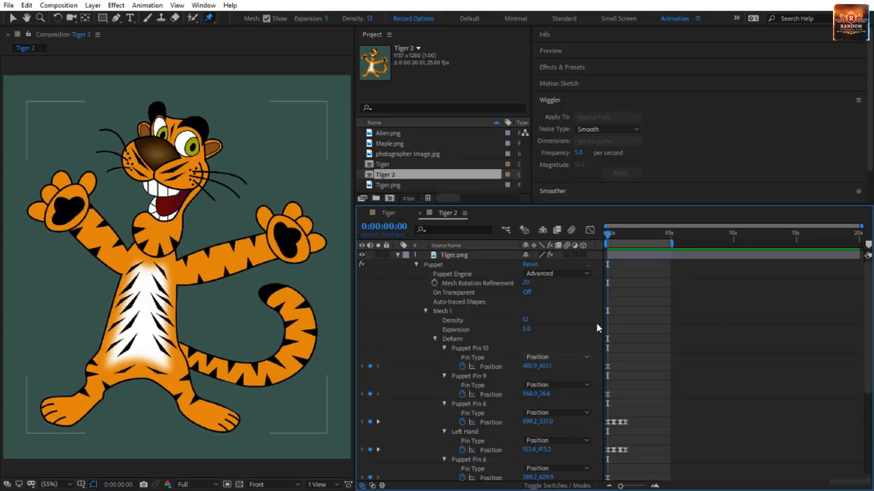
Remove the existing keyframes of all puppet pins in the copy and key their positions only at 0:00:00:00.
drag(654, 291, 592, 484)
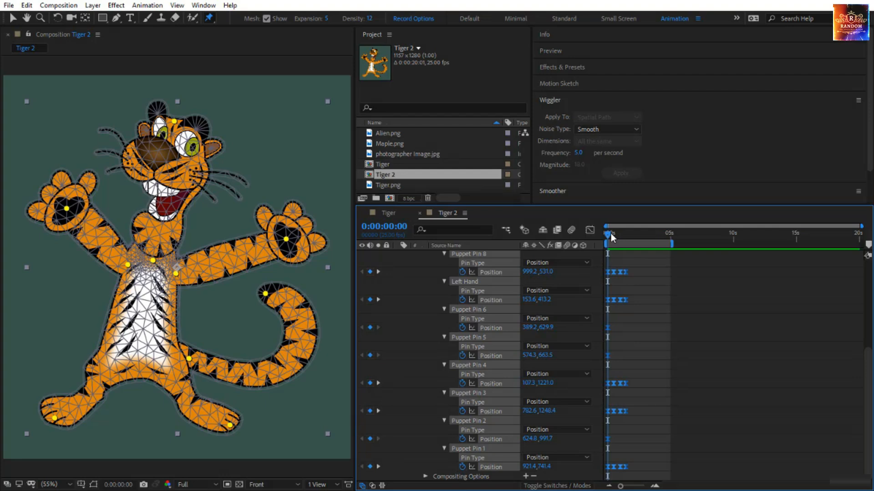
key(Delete)
click(462, 272)
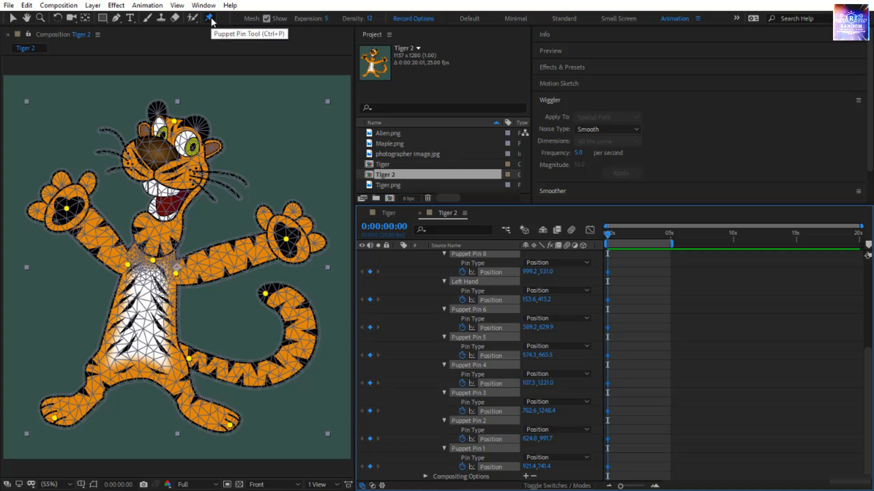
Confirm the puppet recording options with Speed 50%, Smoothing 10, Use Draft Deformation on and Show Mesh off.
click(411, 19)
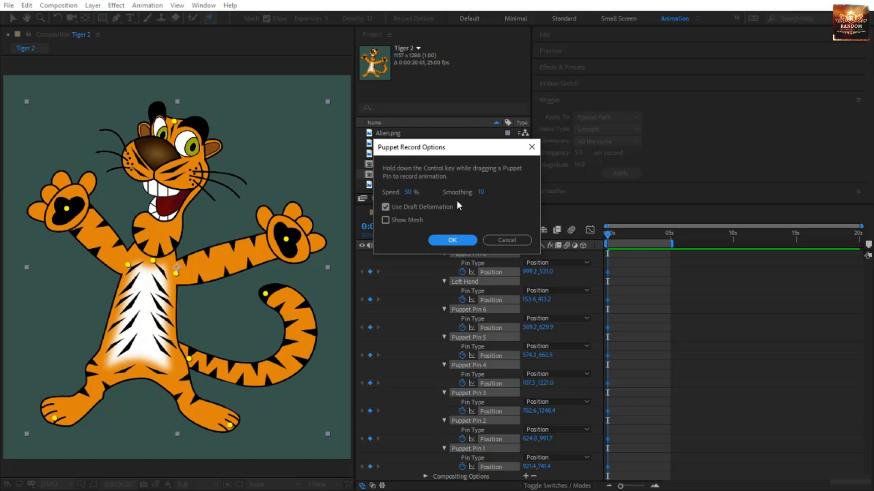
click(408, 194)
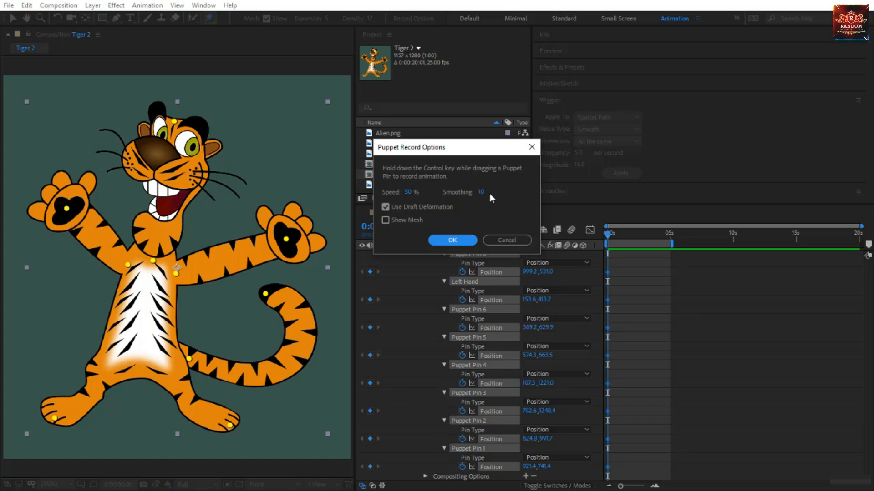
drag(480, 195, 704, 199)
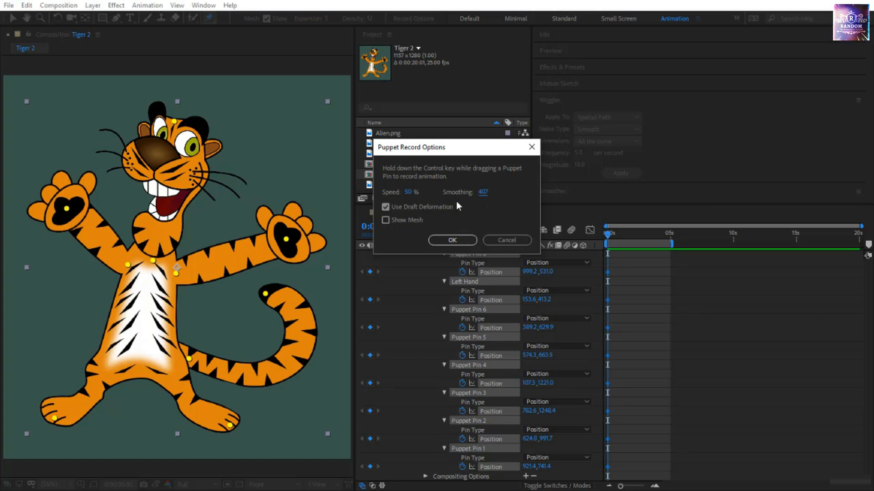
click(480, 192)
text(10)
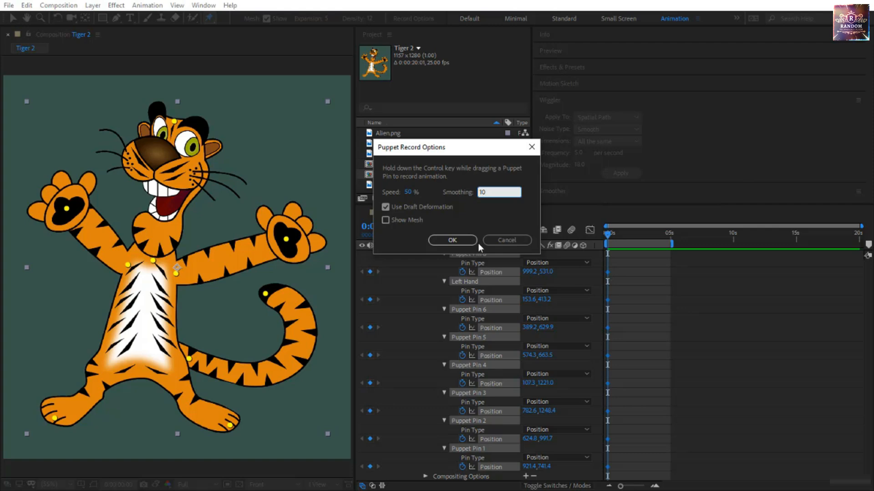
click(492, 214)
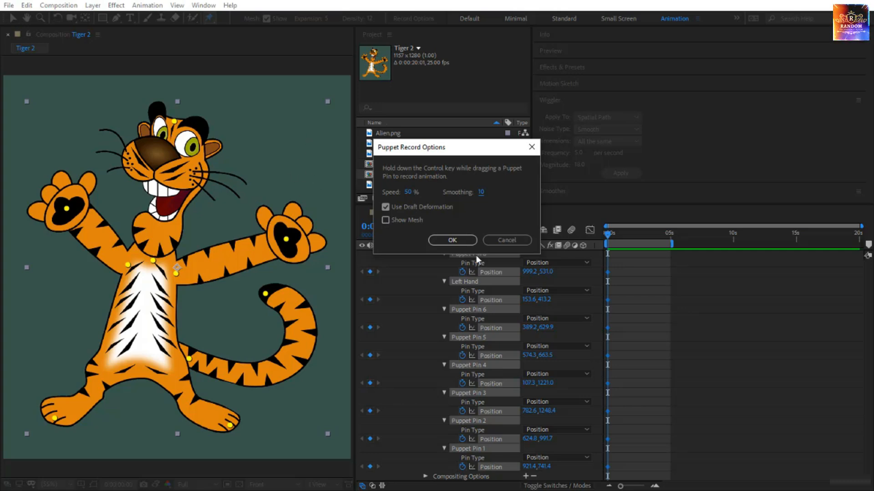
click(453, 240)
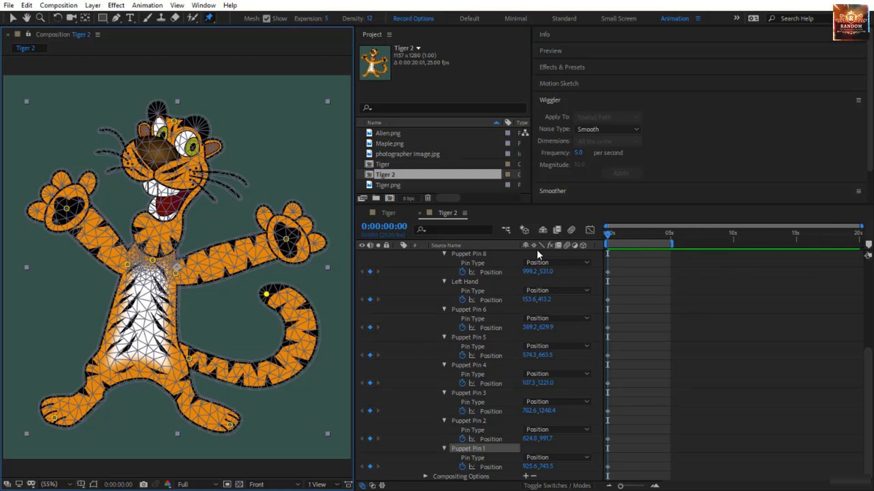
End the work area at 0:00:07:00, trim the composition to it, and return to the first frame.
click(389, 226)
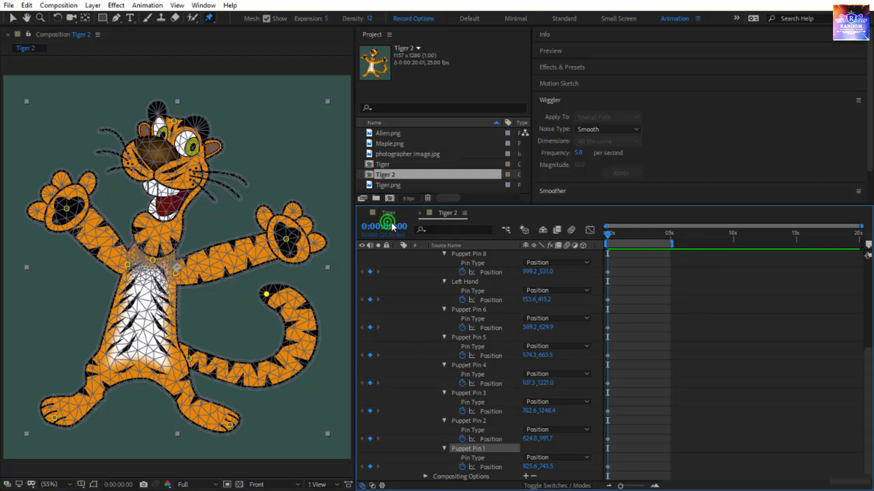
text(7:00)
key(Return)
key(n)
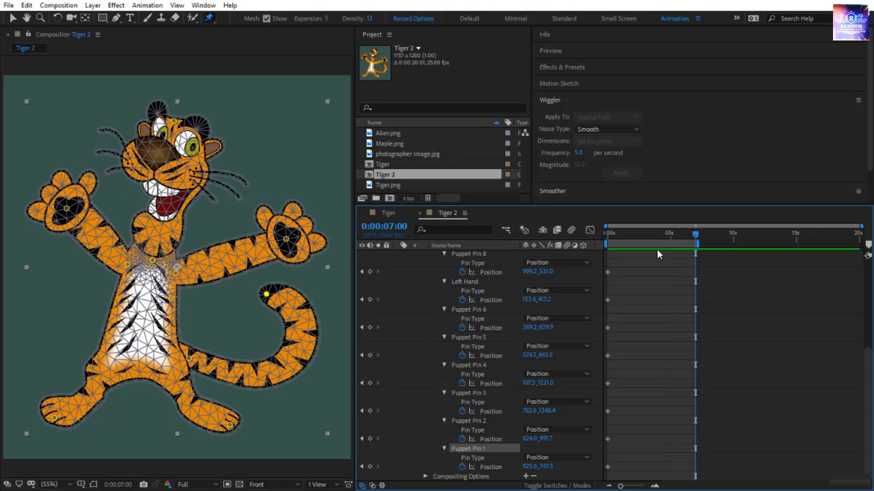
right_click(661, 240)
click(694, 272)
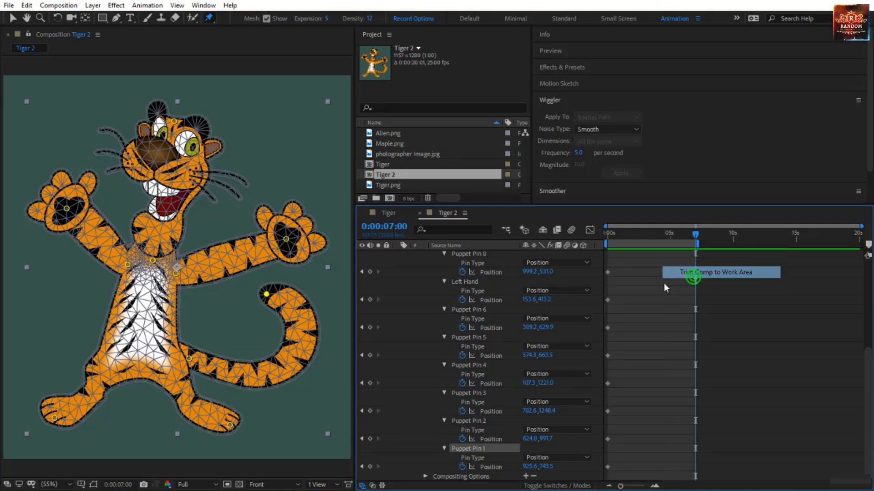
click(856, 234)
key(Home)
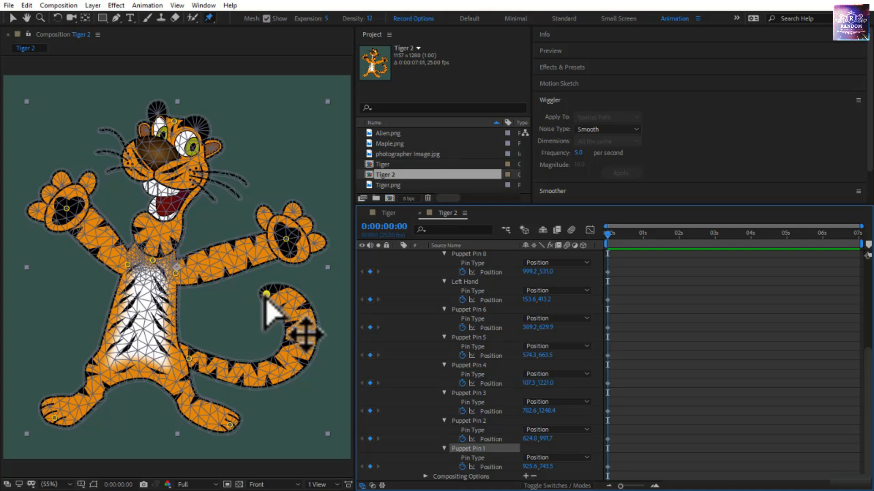
Record a live swinging motion for the tail-tip pin over the whole composition and preview the result.
key(ctrl)
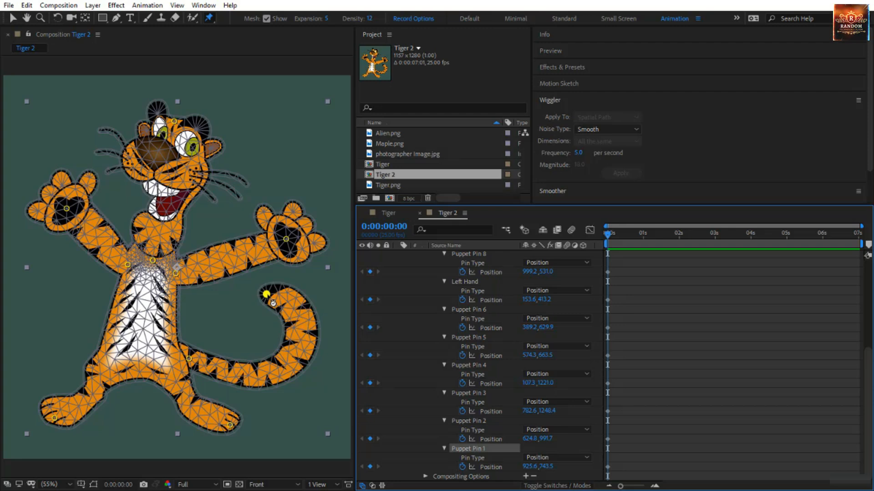
mouse_move(266, 294)
mouse_down()
mouse_move(268, 250)
mouse_move(261, 292)
mouse_move(231, 301)
mouse_move(290, 302)
mouse_move(243, 303)
mouse_up()
mouse_move(295, 302)
mouse_down()
mouse_move(214, 308)
mouse_move(267, 305)
mouse_move(299, 290)
mouse_move(264, 312)
mouse_move(228, 315)
mouse_move(291, 297)
mouse_move(223, 304)
mouse_move(294, 295)
mouse_move(282, 313)
mouse_move(286, 338)
mouse_move(288, 300)
mouse_move(222, 314)
mouse_move(283, 301)
mouse_move(298, 317)
mouse_move(283, 334)
mouse_move(270, 313)
mouse_move(228, 313)
mouse_move(283, 313)
mouse_move(263, 303)
mouse_move(221, 320)
mouse_up()
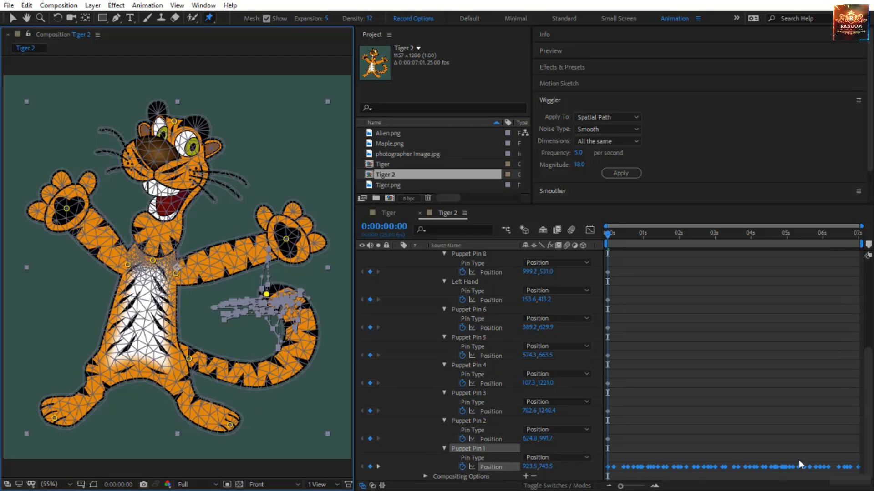
click(651, 379)
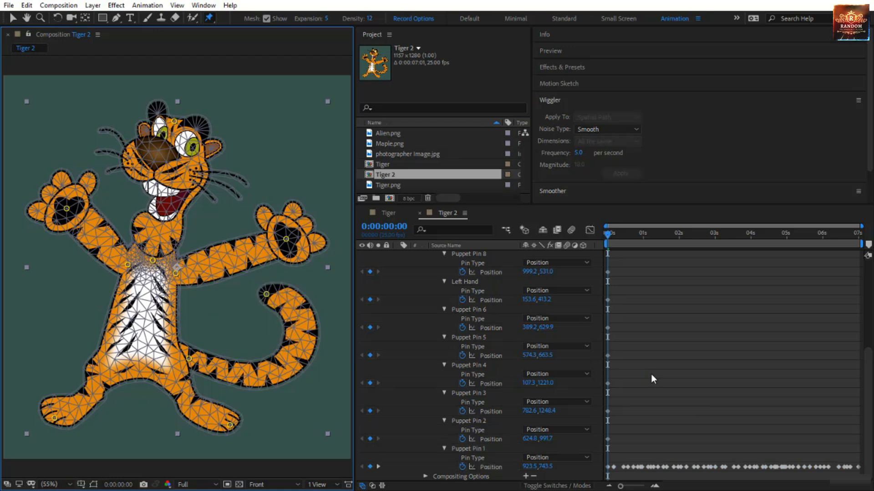
key(space)
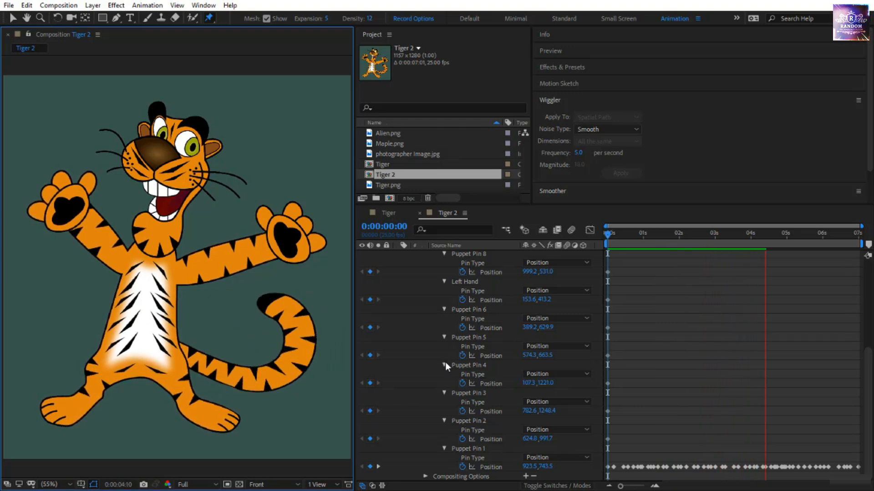
drag(717, 232, 817, 269)
key(space)
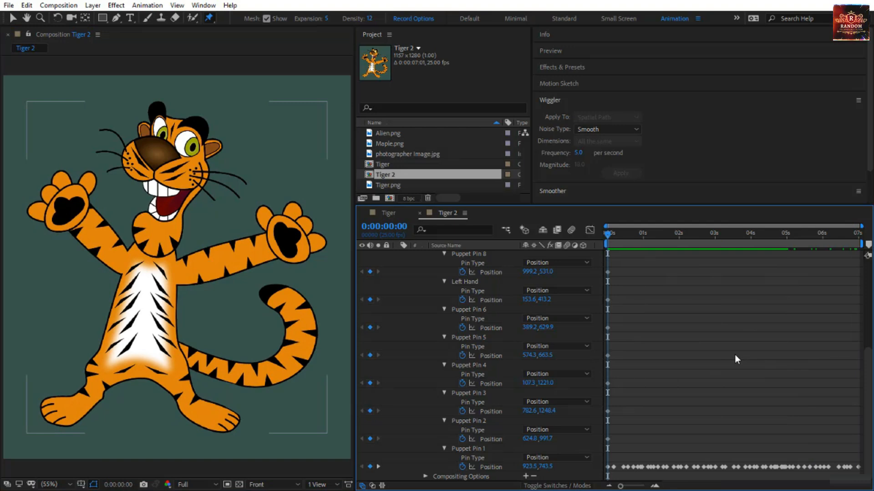
Record the motion of both palm pins together by moving them up and around, and preview the waving arms.
click(286, 237)
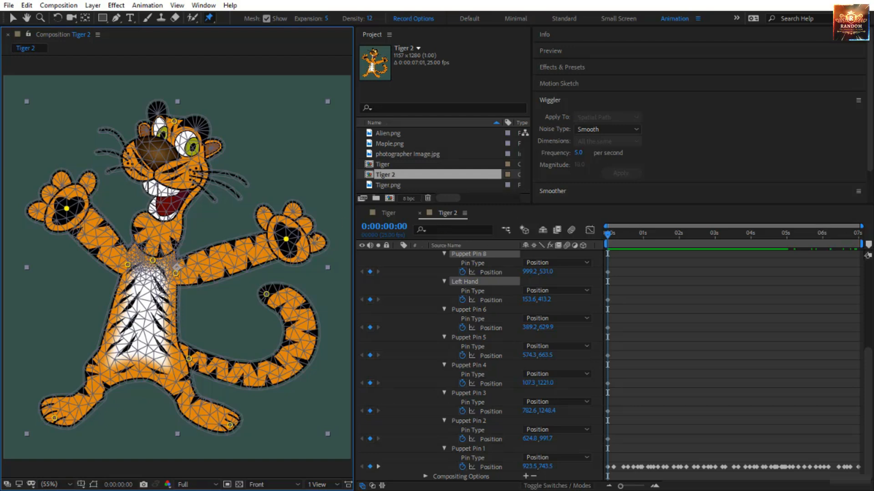
mouse_move(291, 250)
mouse_down()
mouse_move(293, 144)
mouse_move(292, 235)
mouse_move(289, 187)
mouse_move(313, 187)
mouse_move(247, 190)
mouse_move(302, 184)
mouse_move(281, 140)
mouse_move(279, 181)
mouse_move(261, 178)
mouse_move(298, 178)
mouse_move(253, 182)
mouse_move(304, 177)
mouse_move(279, 189)
mouse_up()
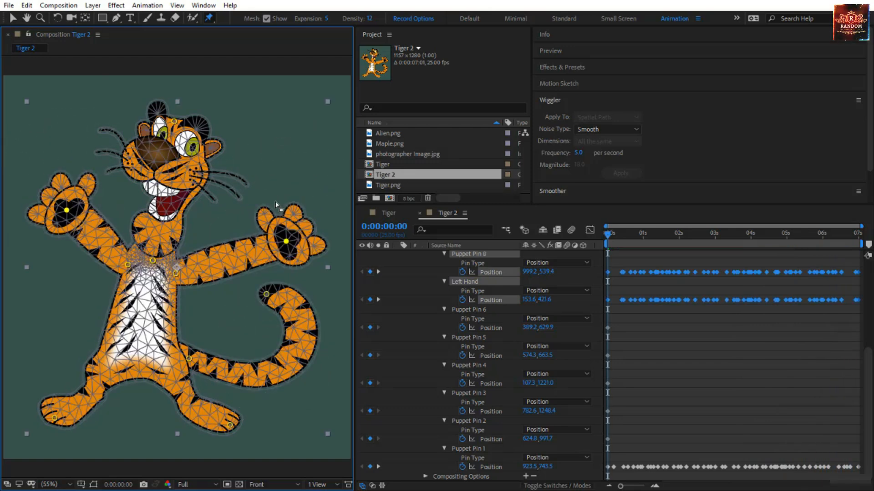
click(632, 343)
key(space)
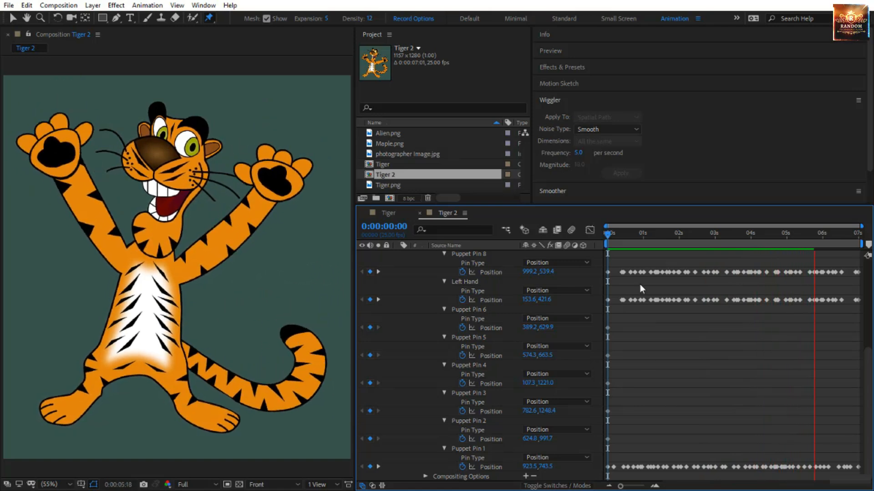
click(607, 235)
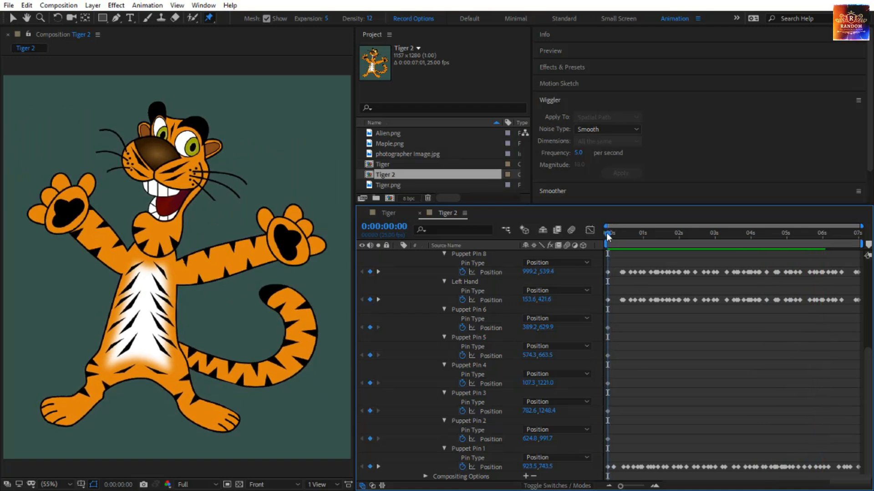
Record the motion of both foot pins together from 0:00:00:00 and preview the animation from the start.
click(224, 417)
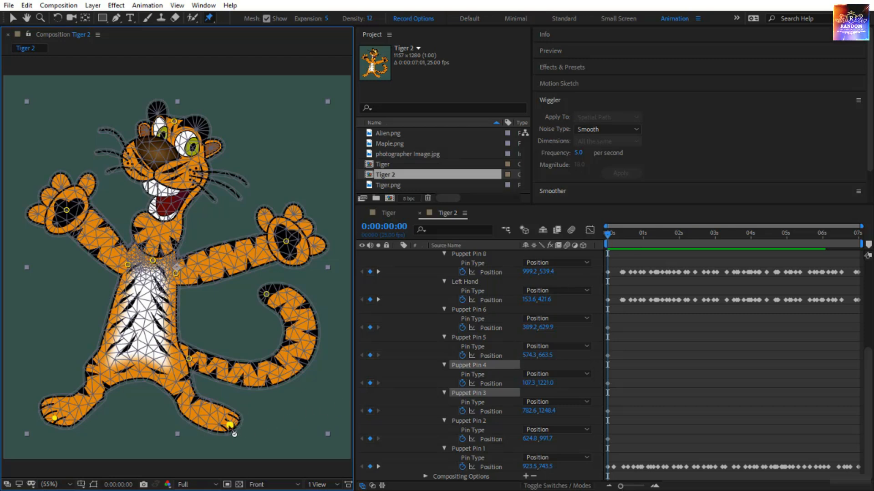
mouse_move(230, 426)
mouse_down()
mouse_move(244, 419)
mouse_move(214, 421)
mouse_move(250, 417)
mouse_move(214, 418)
mouse_move(240, 419)
mouse_move(230, 439)
mouse_move(228, 422)
mouse_up()
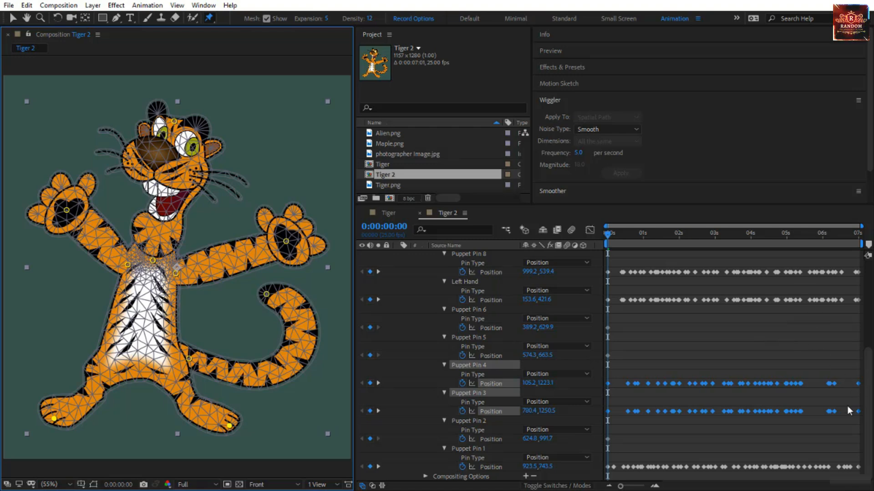
click(659, 356)
click(660, 357)
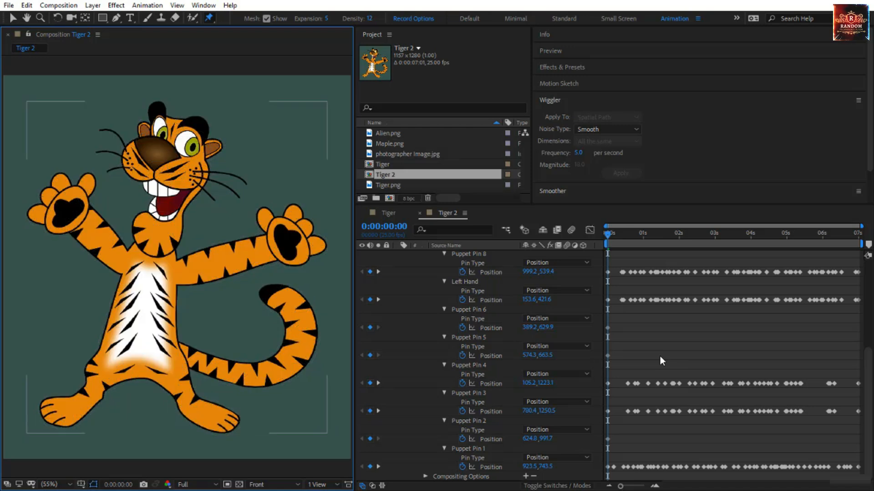
key(space)
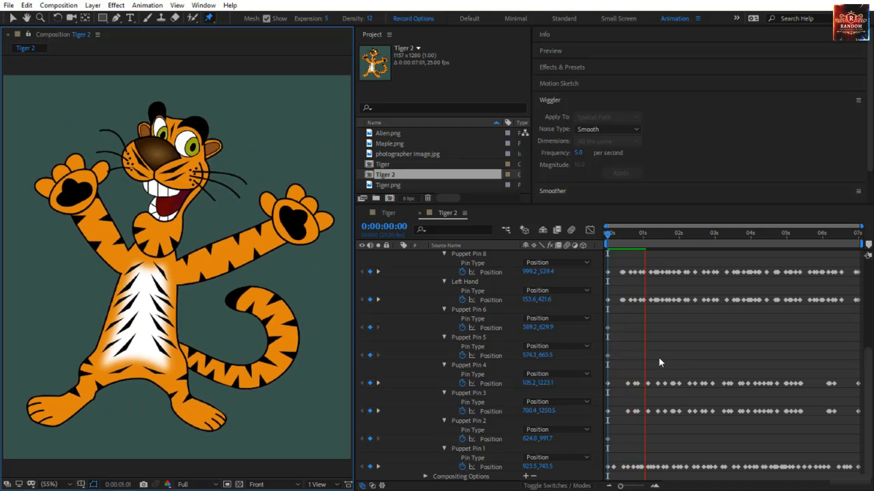
click(609, 237)
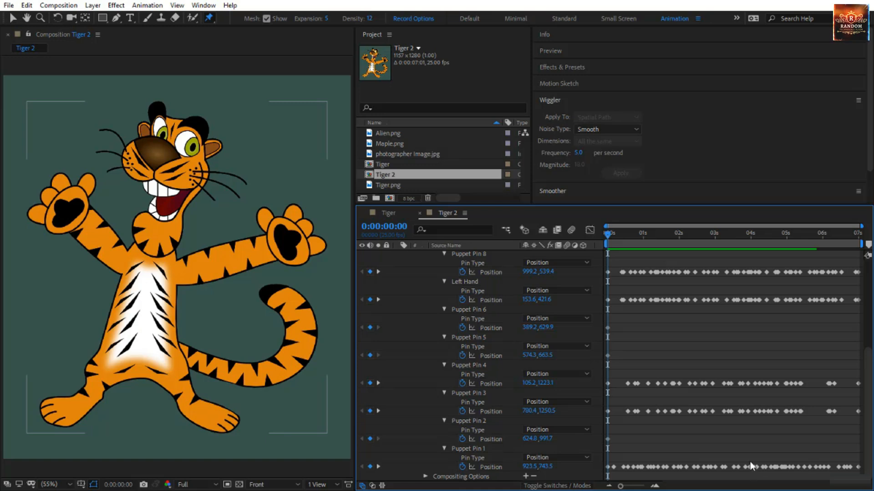
Examine the tail-side palm pin's recorded motion path, play the animation, and review the pins' recorded keyframes.
click(299, 251)
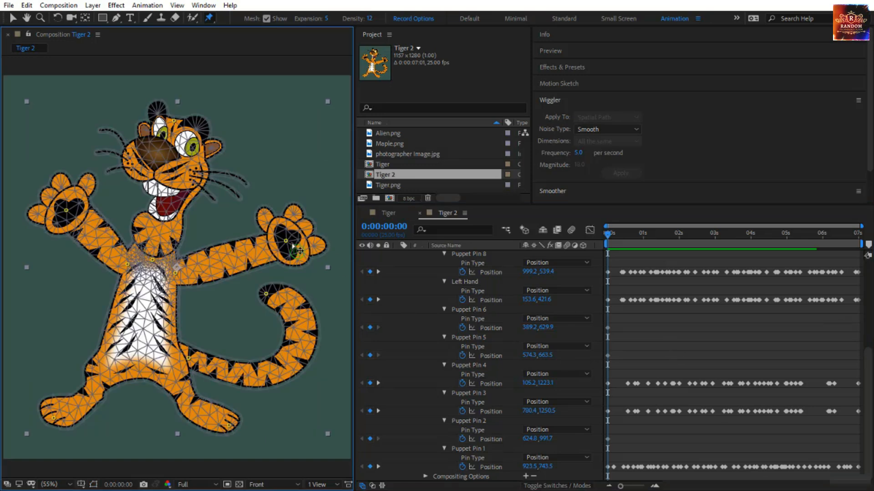
click(286, 242)
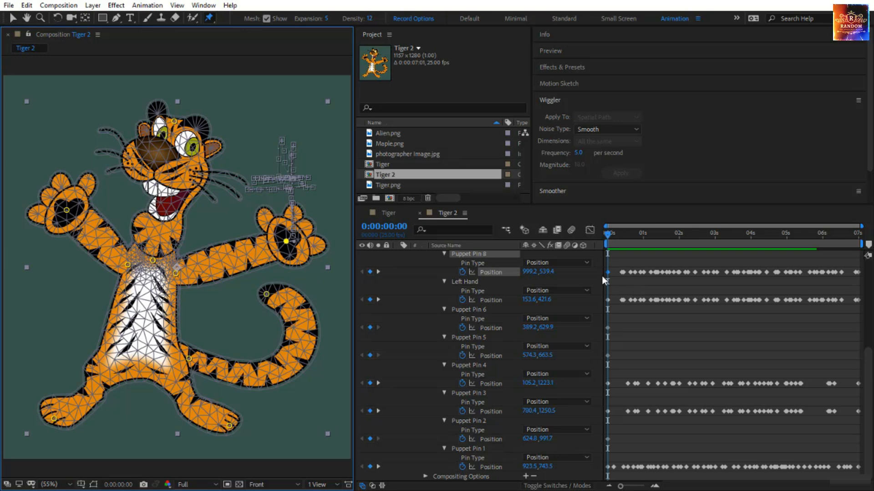
click(815, 272)
key(space)
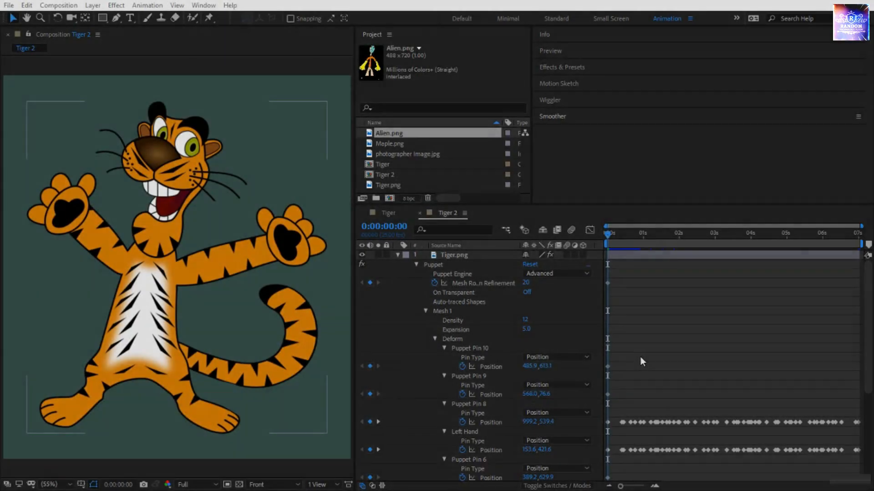
scroll(640, 357, down, 3)
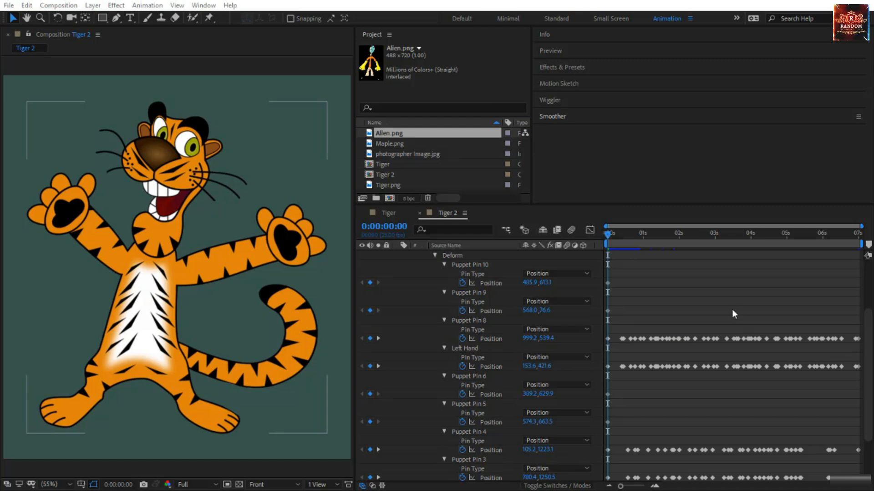
drag(605, 233, 556, 257)
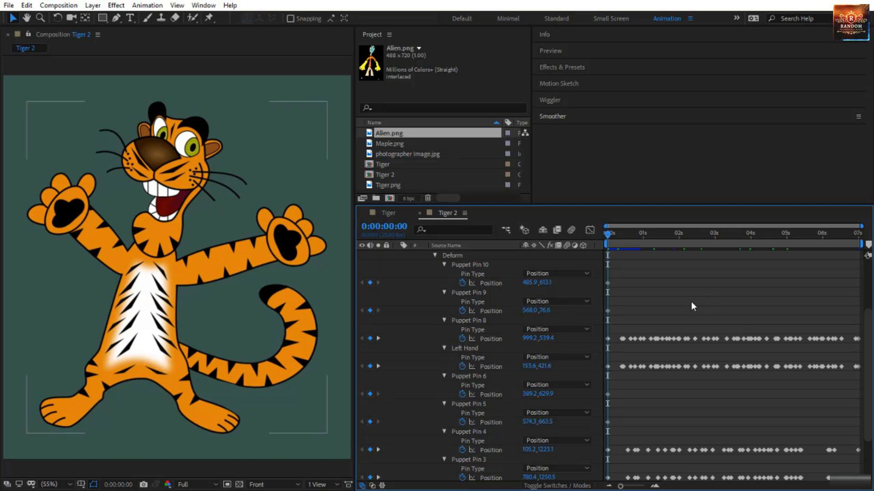
Open the Smoother and select all Position keyframes of Puppet Pin 8, keeping Spatial Path as the smoothing target.
click(568, 116)
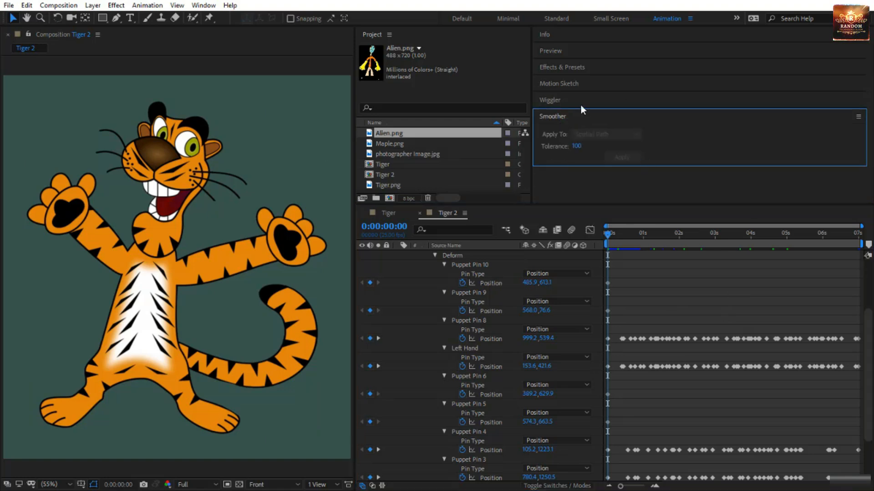
click(203, 5)
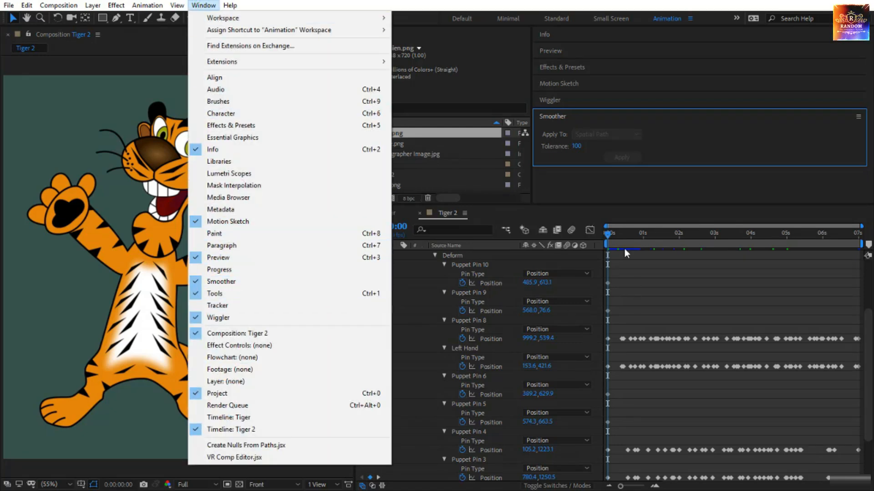
click(607, 234)
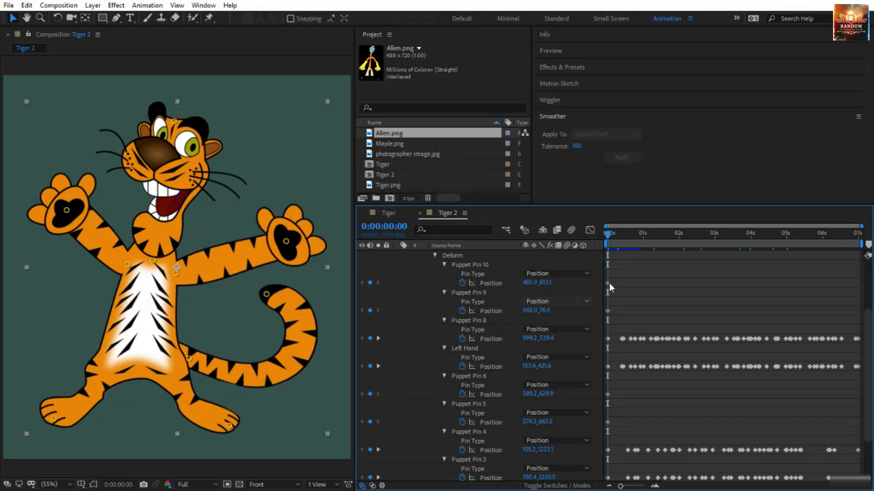
click(491, 342)
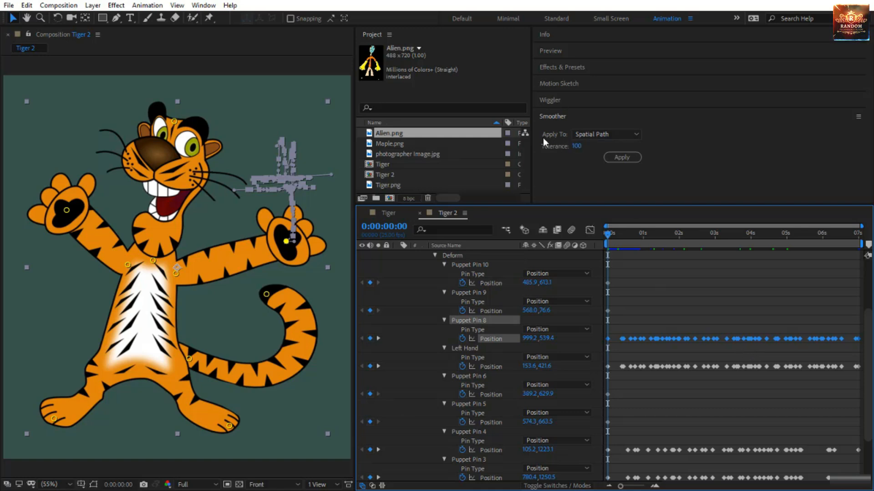
click(595, 136)
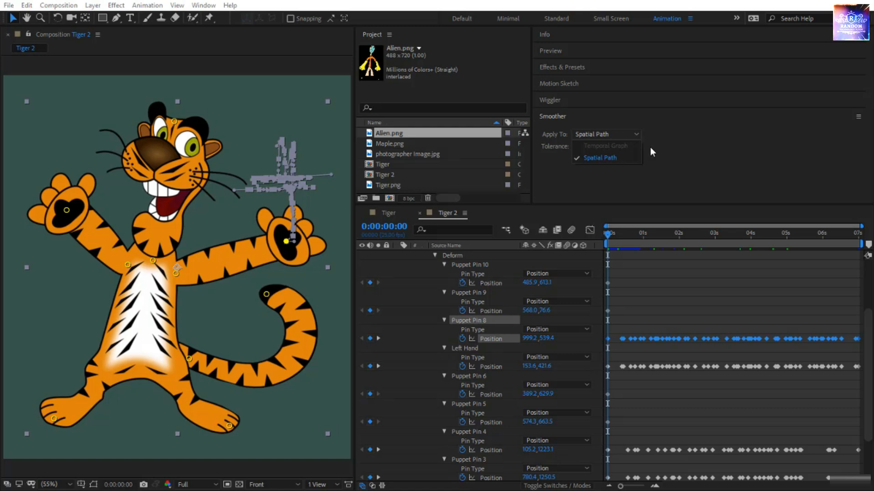
click(661, 164)
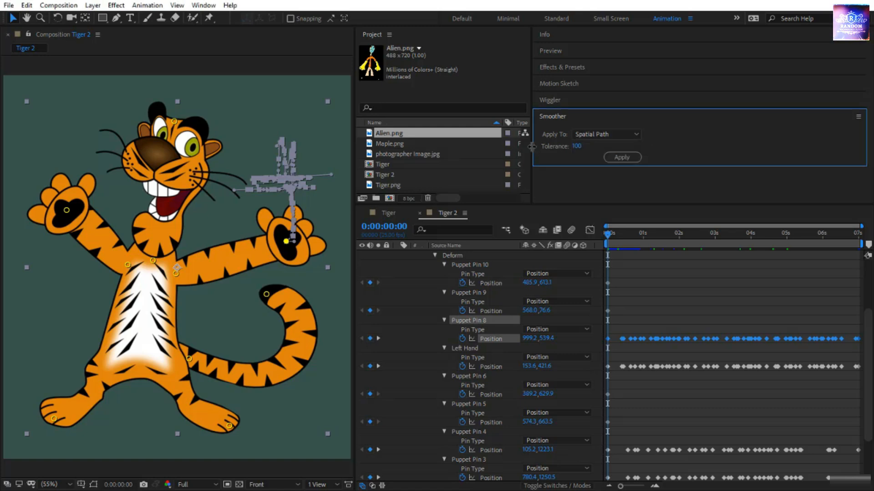
Check the smoothing setting in the puppet recording options and leave the options unchanged.
click(209, 17)
click(414, 19)
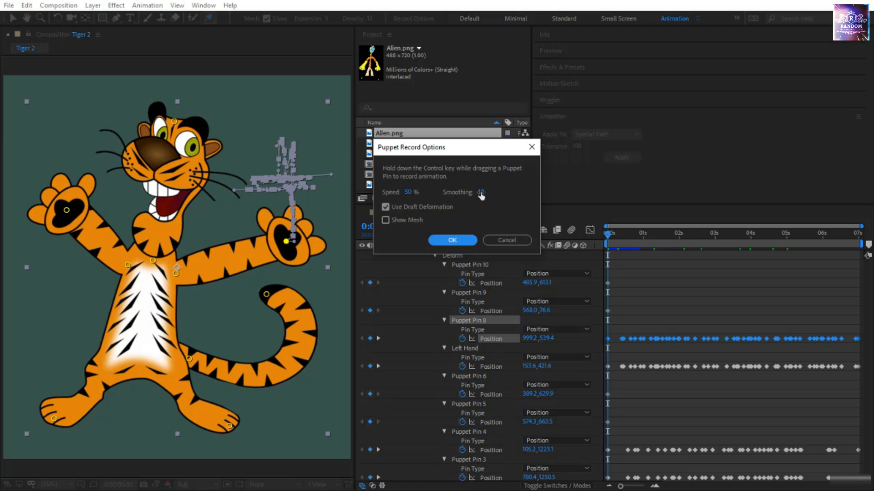
click(499, 239)
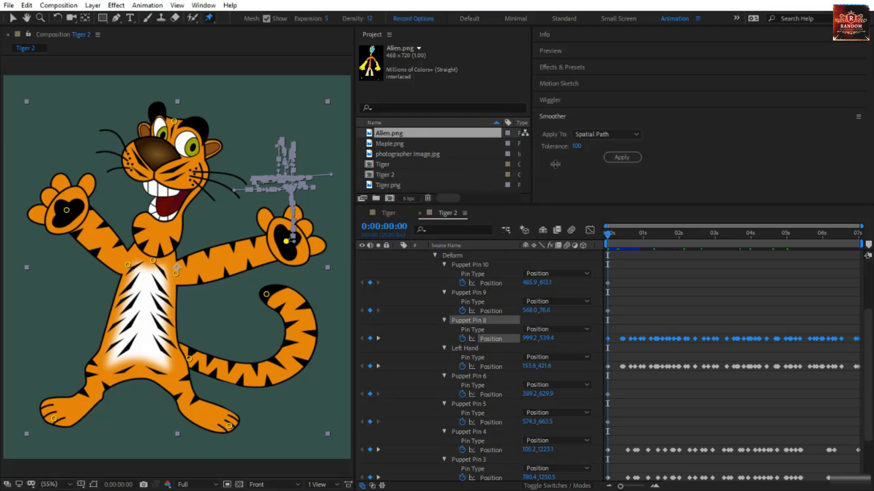
Smooth the selected Puppet Pin 8 keyframes with a tolerance of 50 and preview the animation.
click(577, 147)
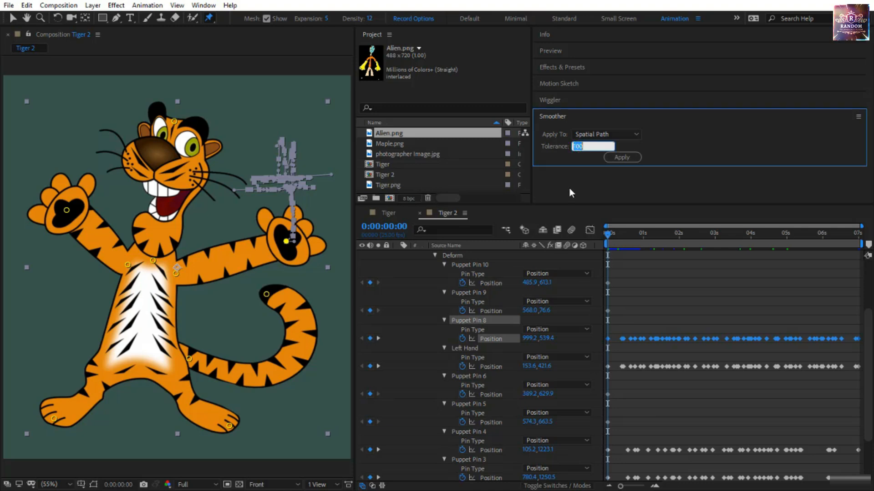
text(50)
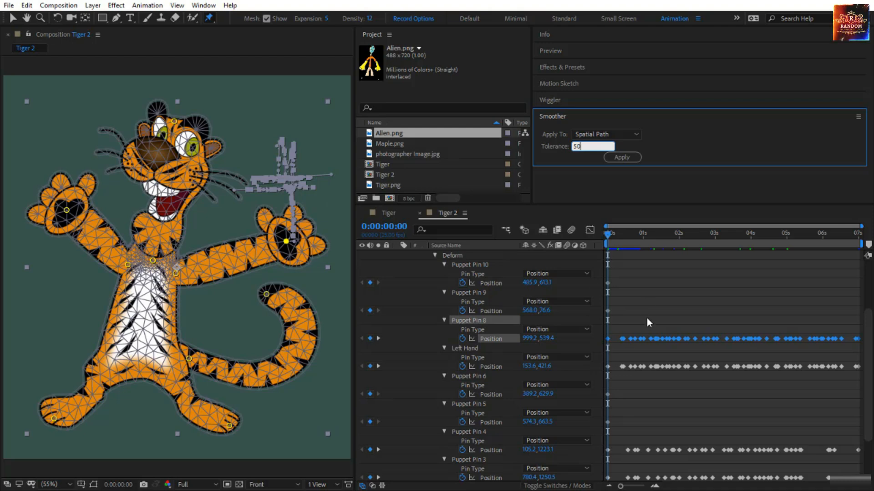
click(623, 158)
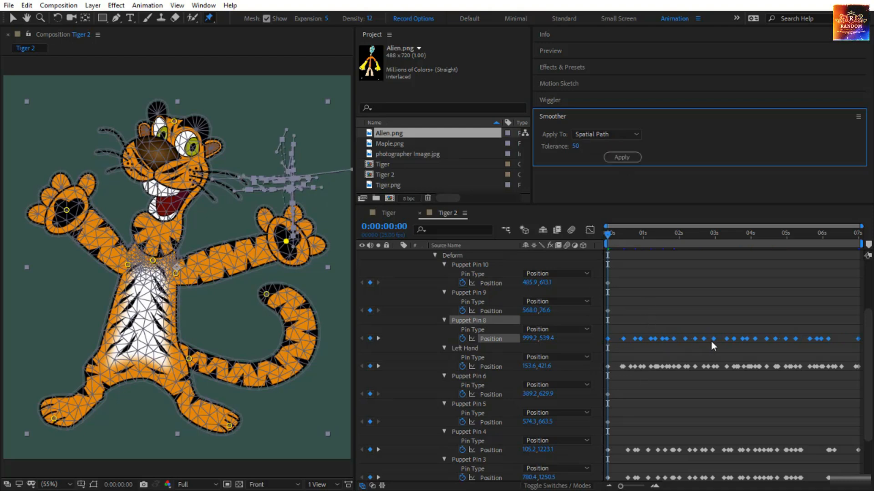
click(790, 314)
key(space)
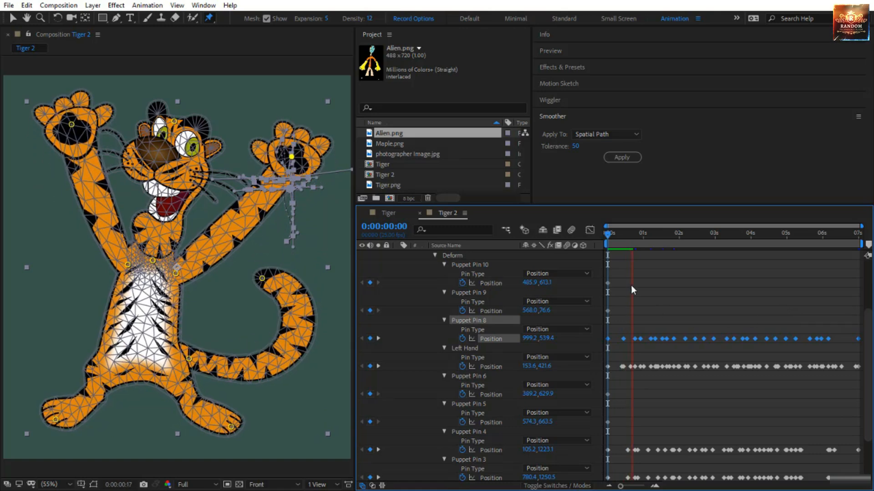
Undo the last smoothing, smooth Puppet Pin 8's Position keyframes with a tolerance of 200, and preview the motion.
key(space)
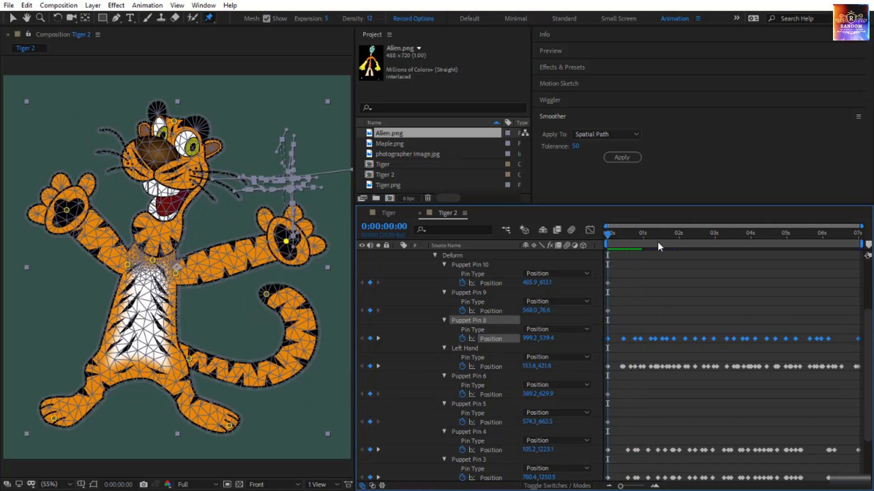
key(ctrl+z)
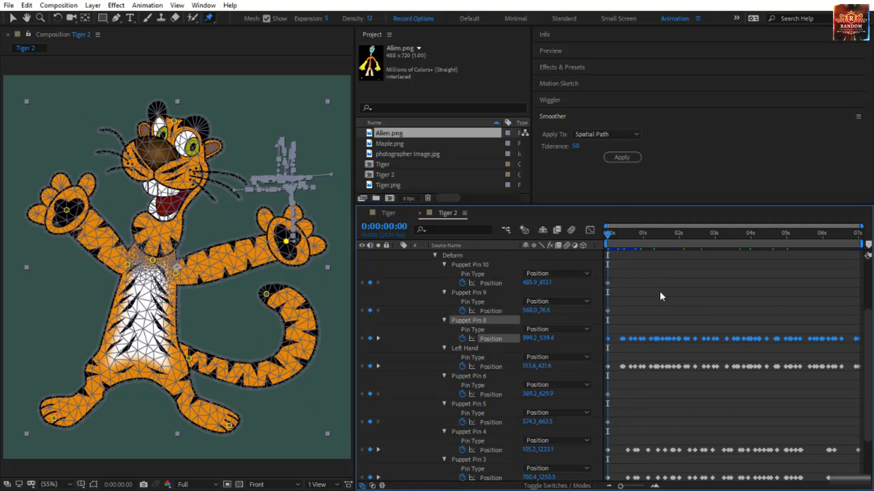
click(576, 147)
text(700)
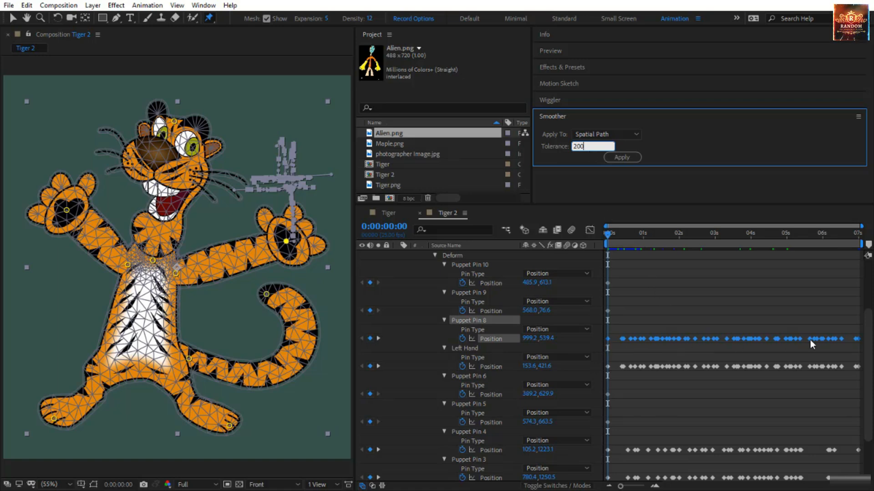
click(619, 159)
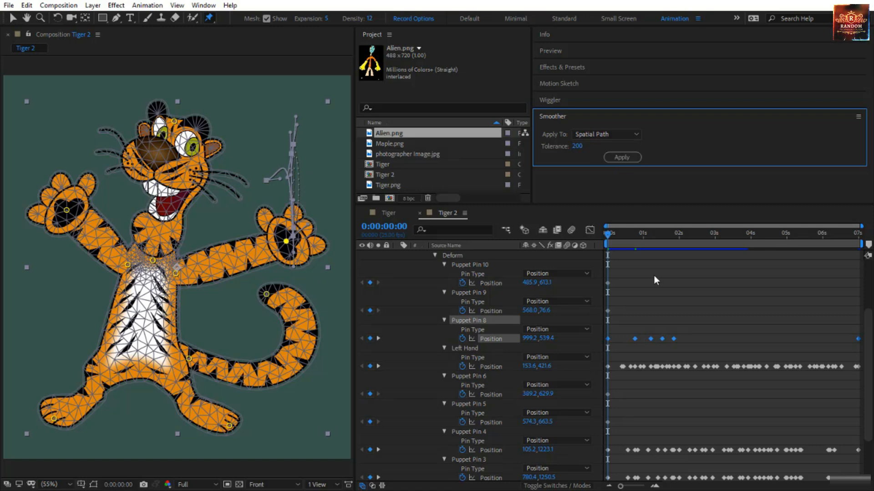
key(space)
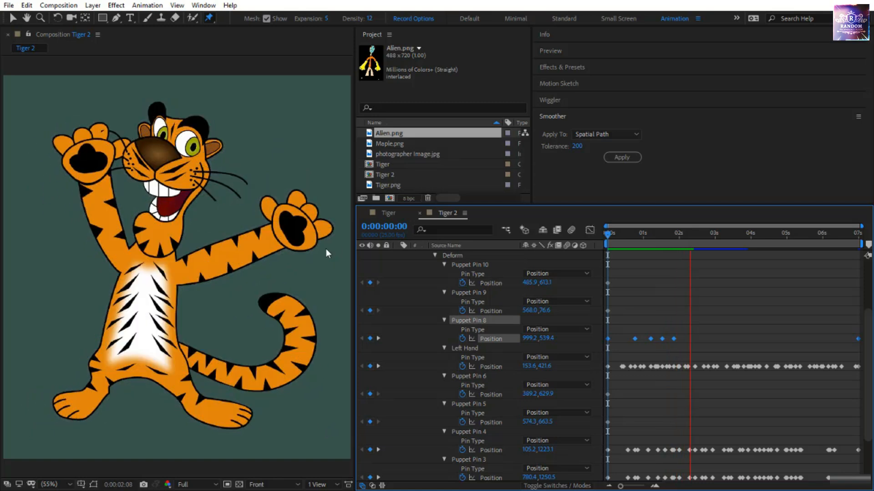
Undo the last smoothing, smooth Puppet Pin 8's Position keyframes with a tolerance of 150, and preview the motion.
key(ctrl+z)
click(676, 228)
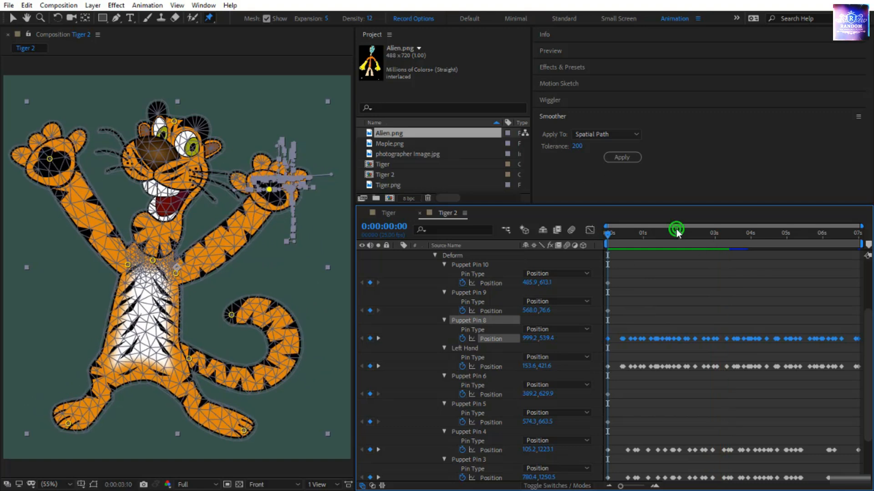
click(576, 147)
key(BackSpace)
text(50)
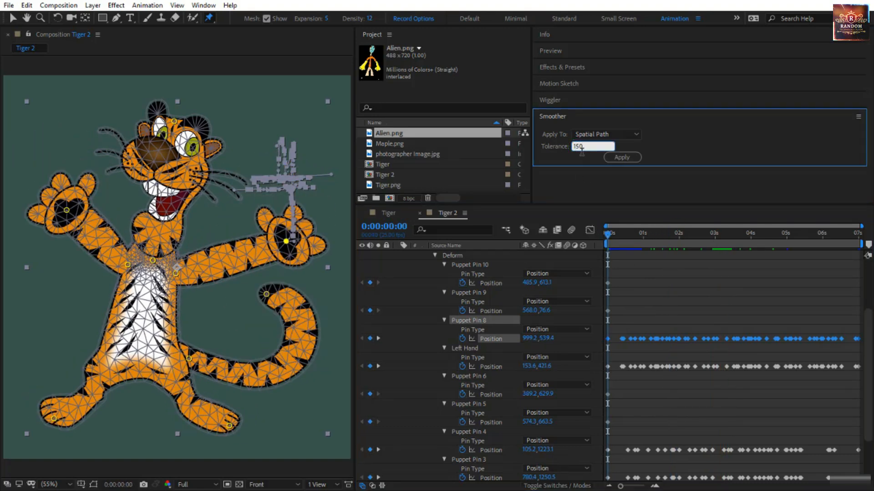
click(624, 157)
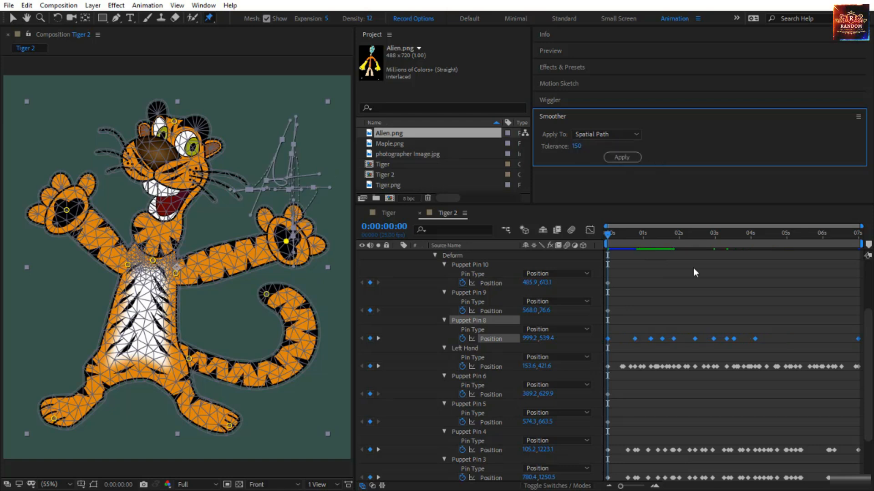
click(780, 320)
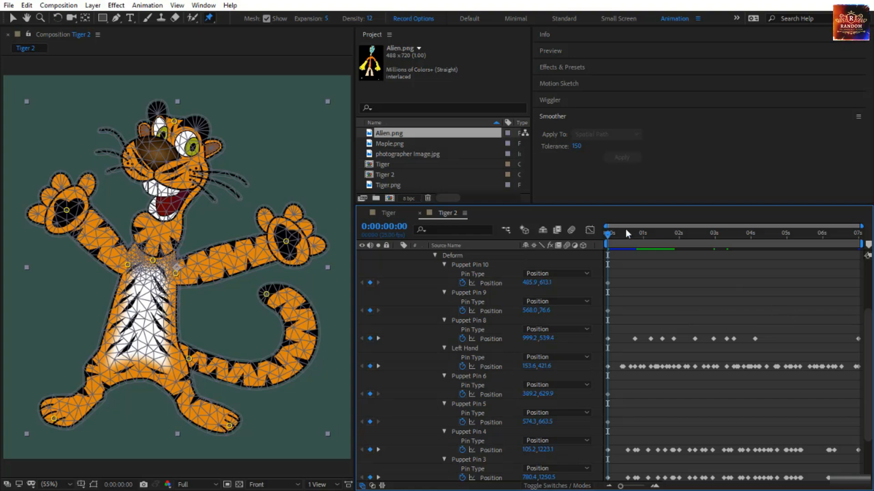
drag(604, 234, 782, 272)
key(space)
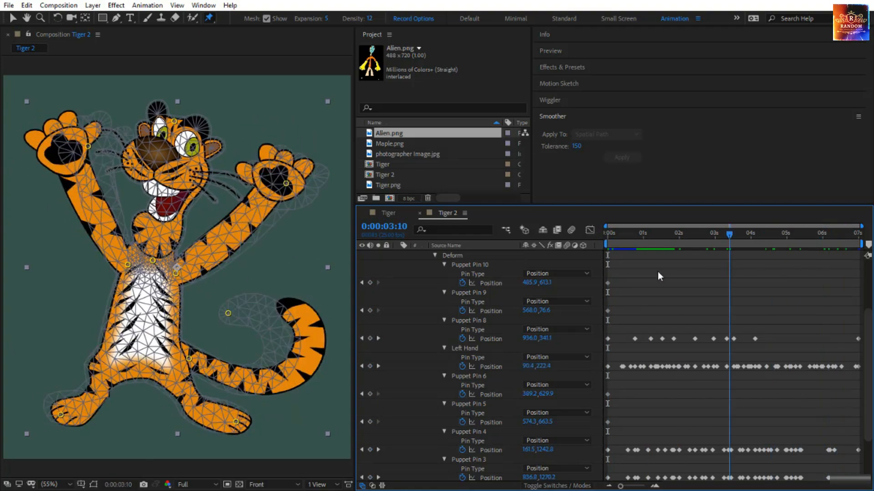
Stretch all Puppet Pin 8 Position keyframes except the last one out to about 6.4 seconds and preview the slower motion.
drag(798, 324, 598, 352)
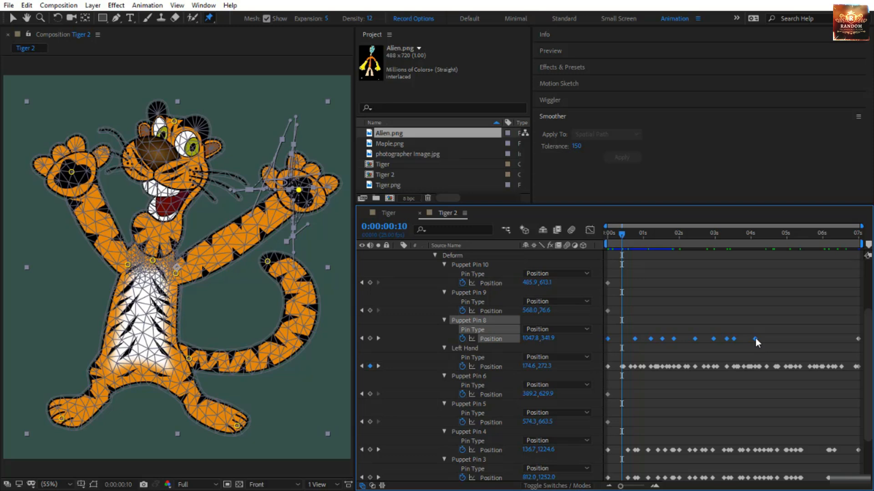
mouse_move(756, 338)
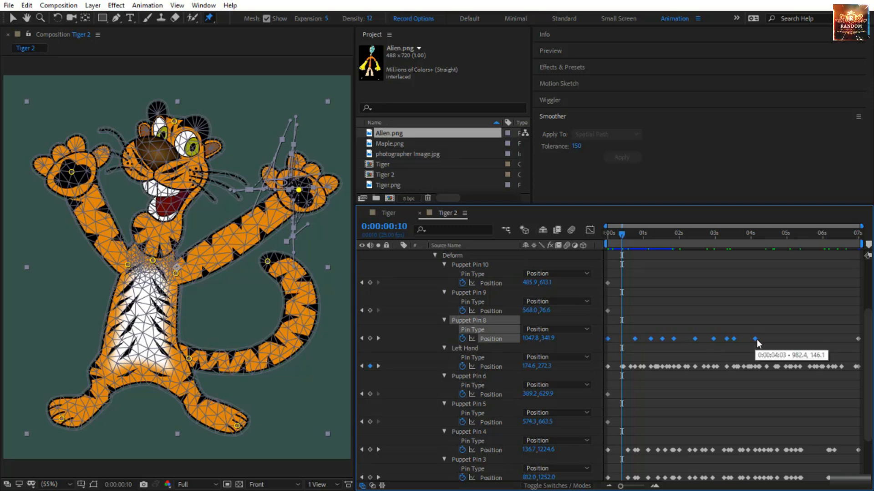
drag(756, 338, 837, 343)
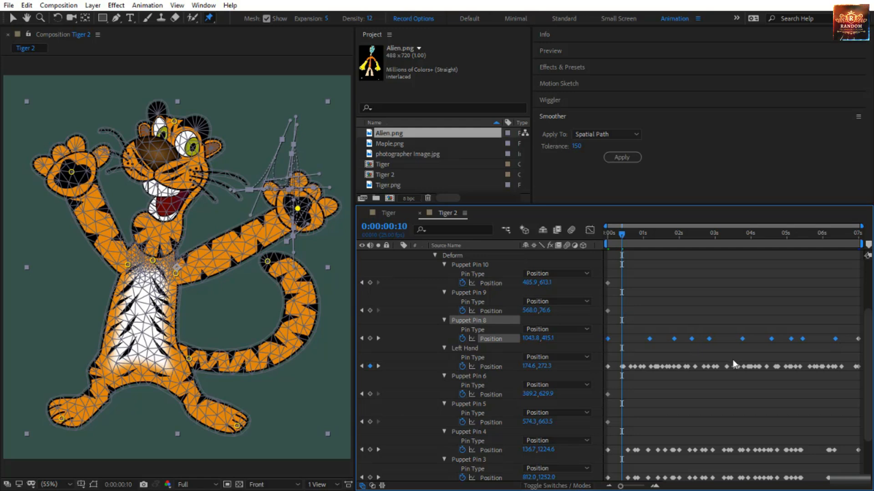
key(space)
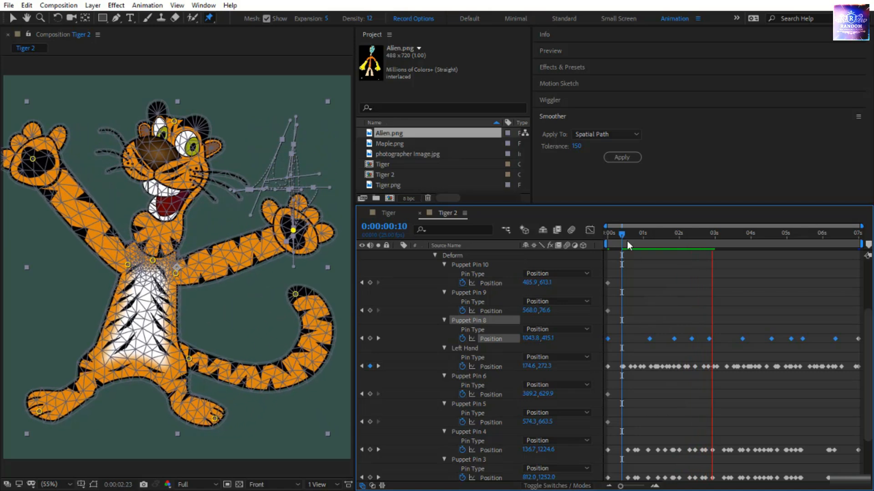
drag(623, 234, 613, 233)
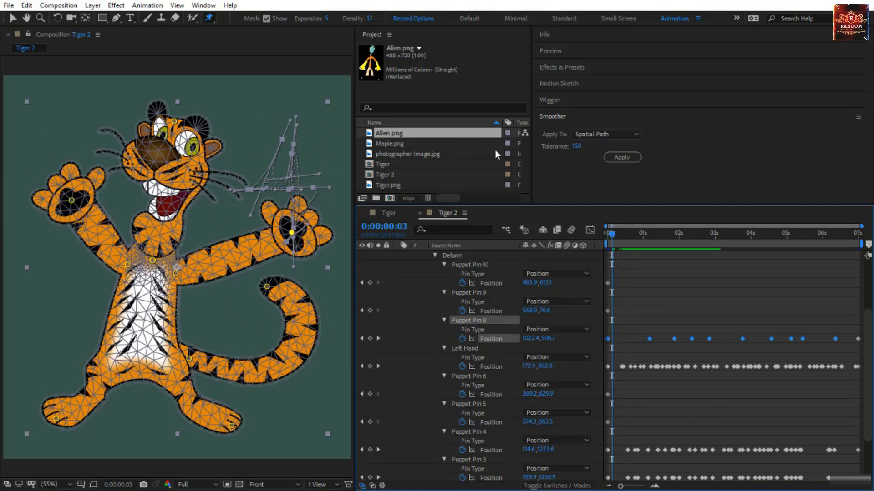
Smooth the Left Hand pin's Position keyframes with a tolerance of 150 and stretch its middle keyframes out to about 6.3 seconds.
click(490, 367)
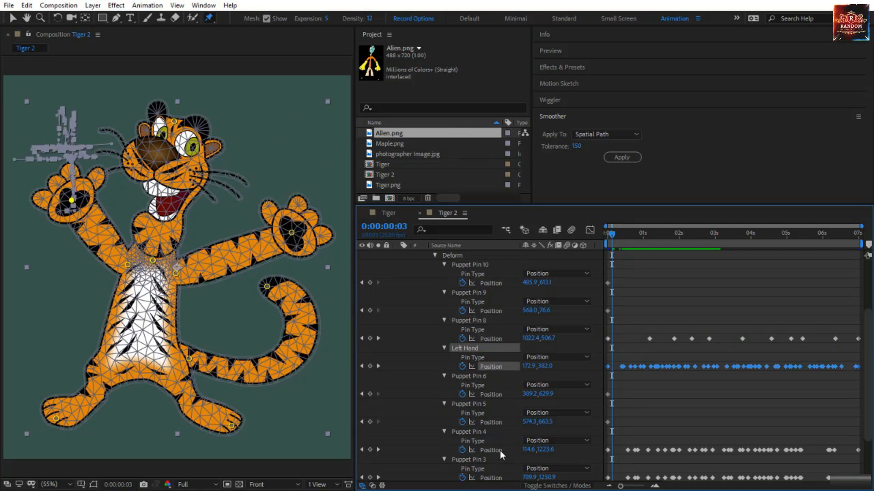
shift+click(500, 451)
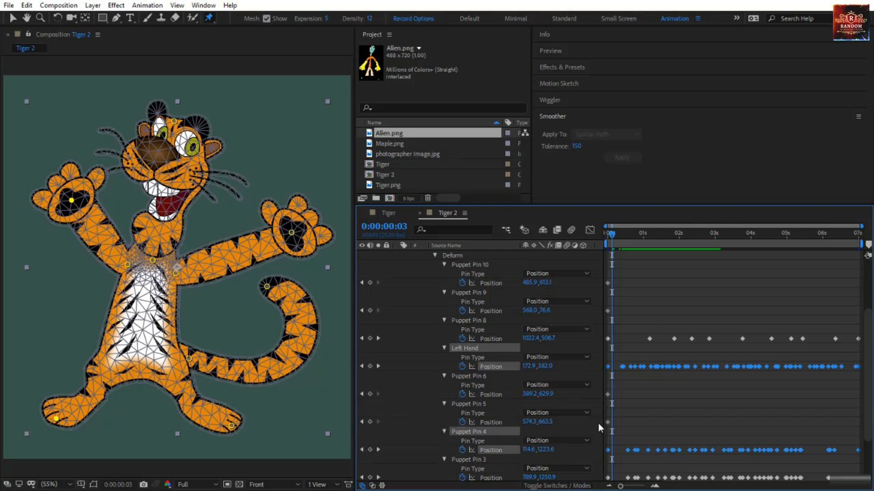
click(639, 405)
click(499, 366)
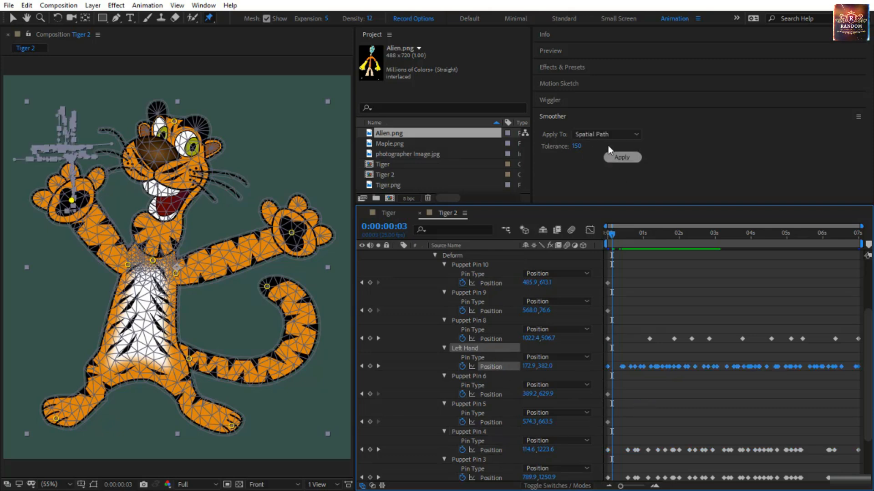
click(628, 156)
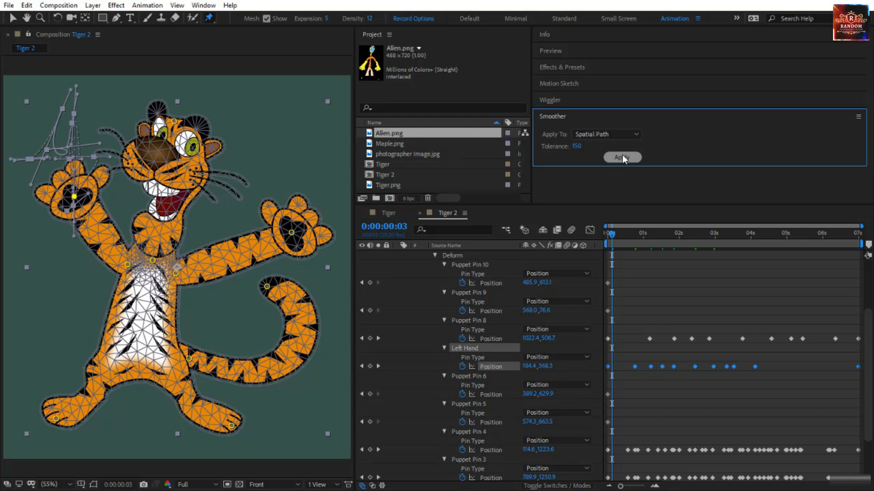
drag(765, 359, 631, 392)
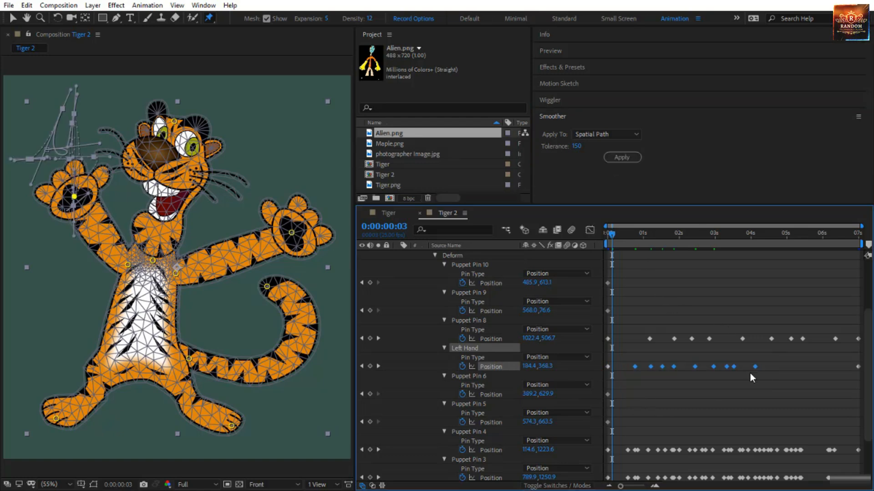
drag(755, 367, 831, 367)
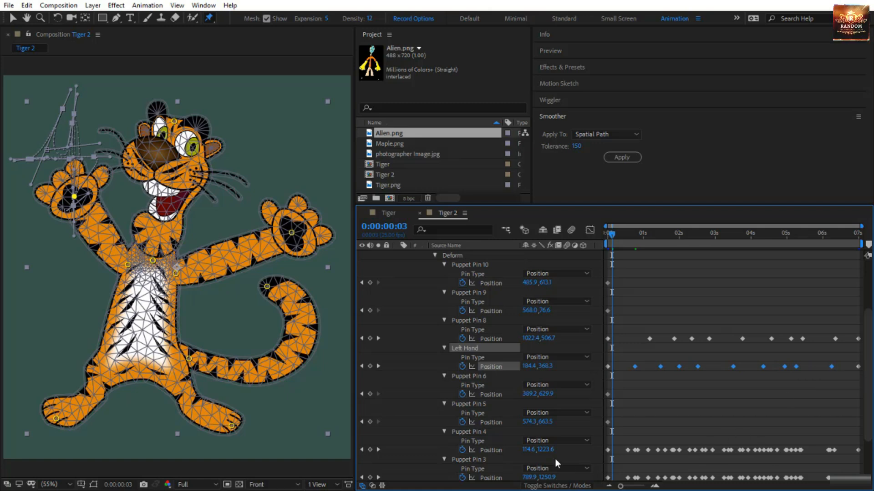
Try smoothing Puppet Pin 4's Position keyframes with a tolerance of 150, preview the motion, and undo the smoothing.
click(504, 449)
click(634, 155)
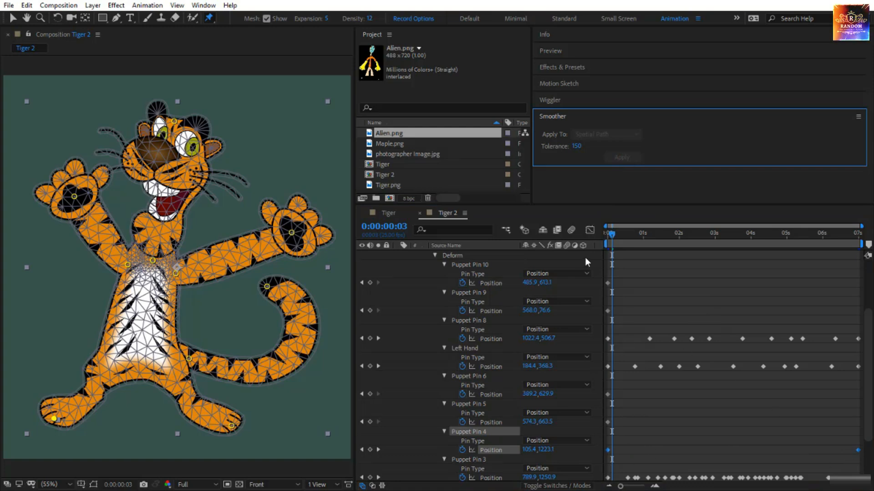
drag(614, 237, 606, 234)
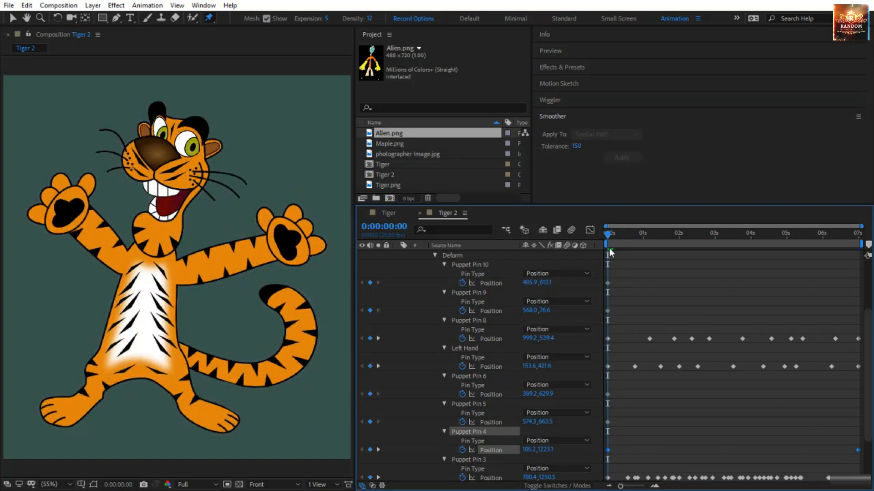
key(space)
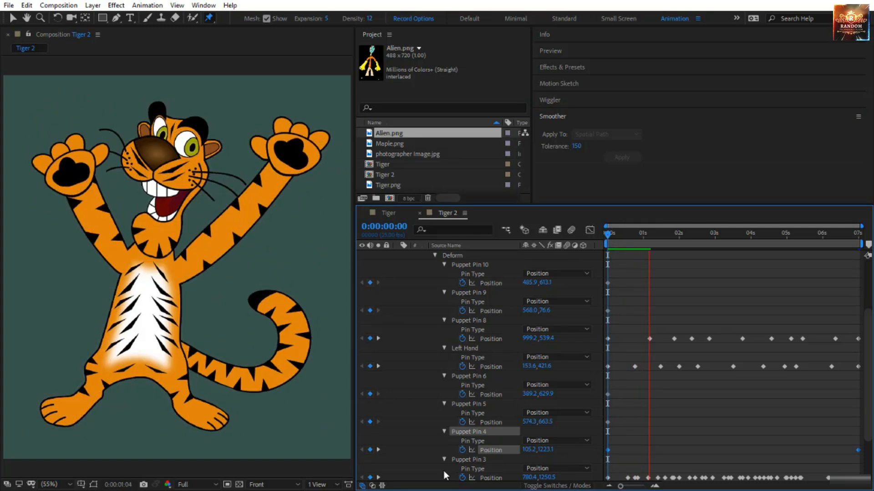
key(ctrl+z)
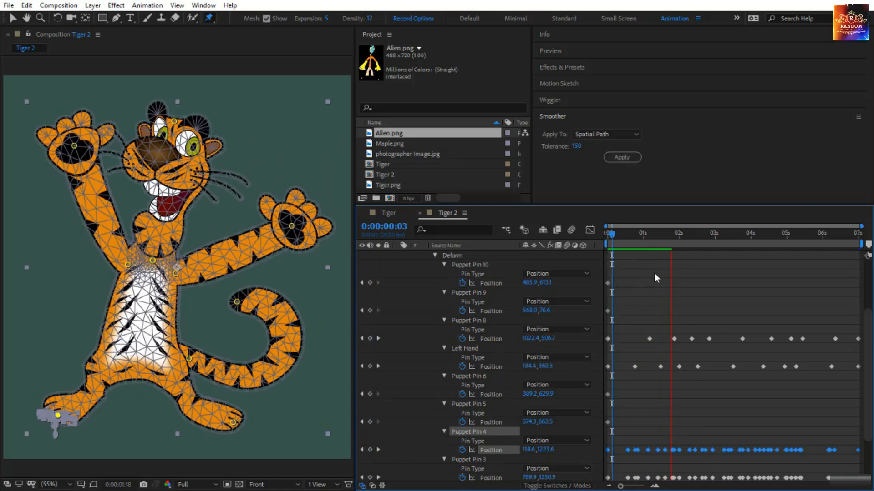
Smooth Puppet Pin 4's Position keyframes repeatedly with a tolerance of 50, previewing the animation between applications.
drag(612, 235, 606, 234)
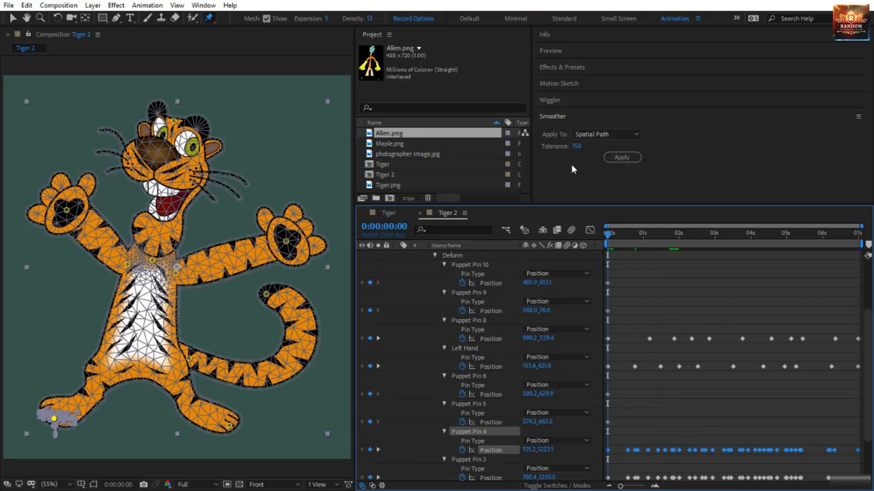
click(574, 147)
text(50)
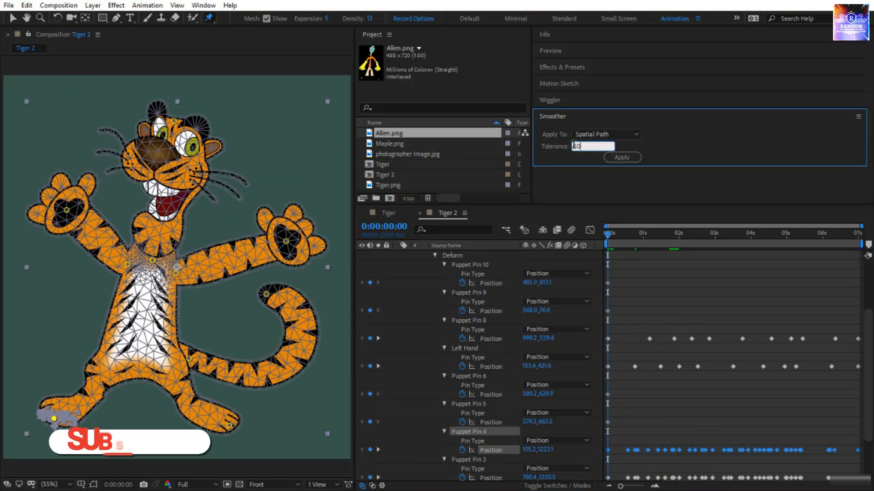
click(613, 154)
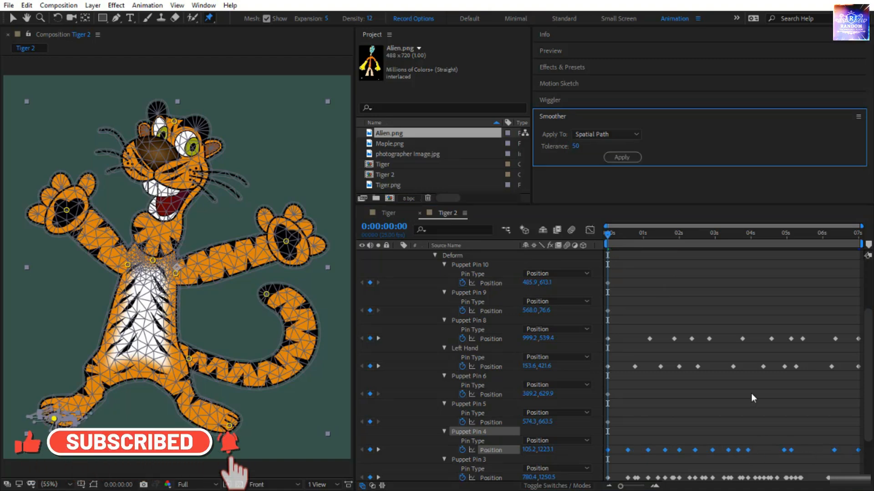
key(space)
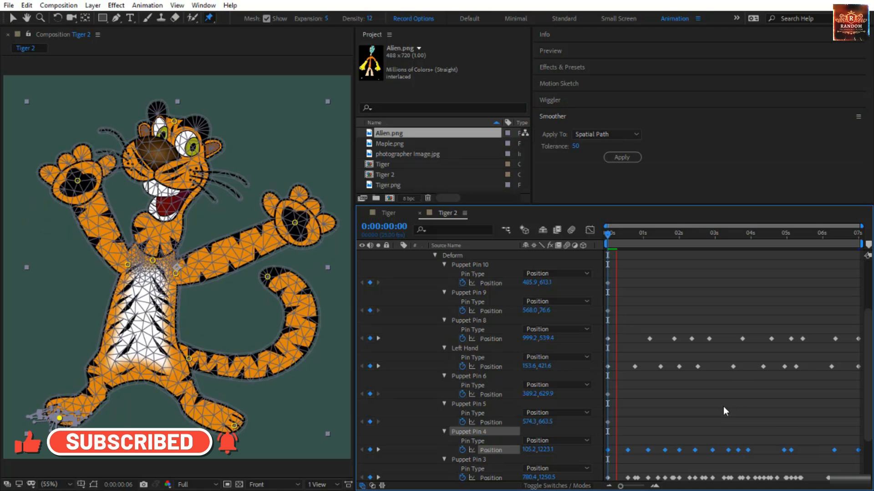
click(633, 156)
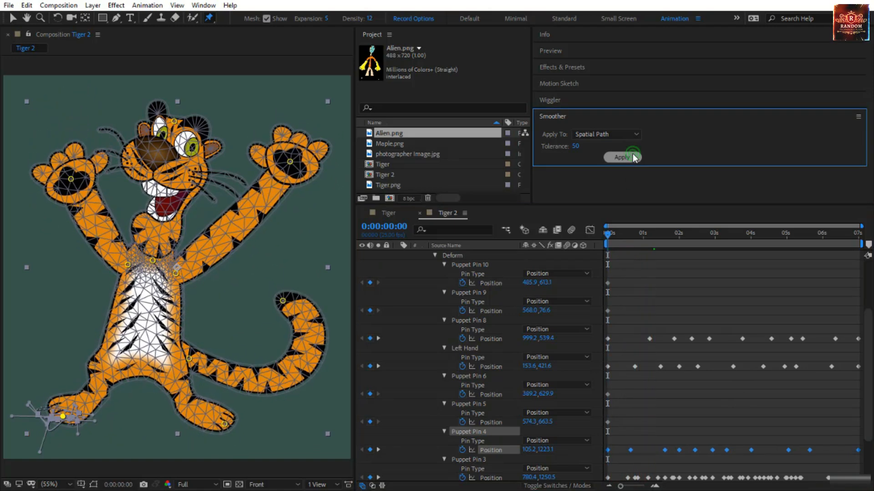
click(633, 157)
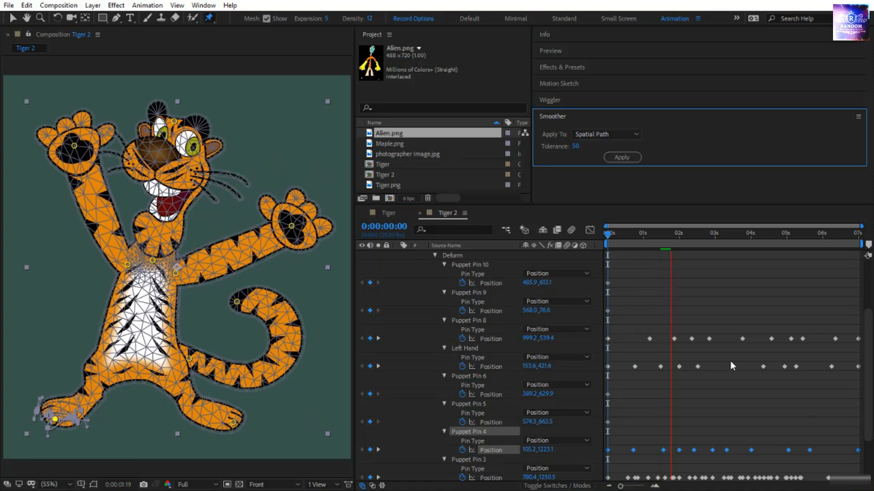
click(607, 238)
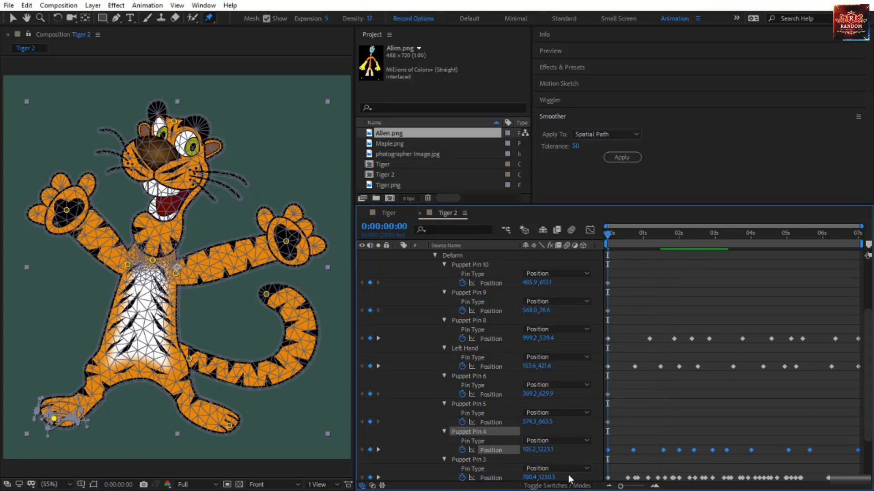
Smooth the Position keyframes of Puppet Pin 3 and Puppet Pin 1 with a tolerance of 50.
scroll(517, 426, down, 3)
click(493, 410)
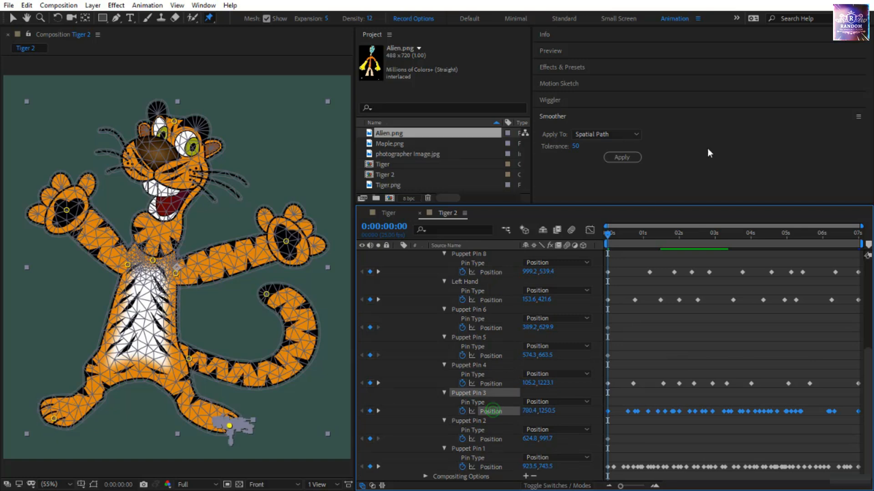
click(618, 154)
click(620, 154)
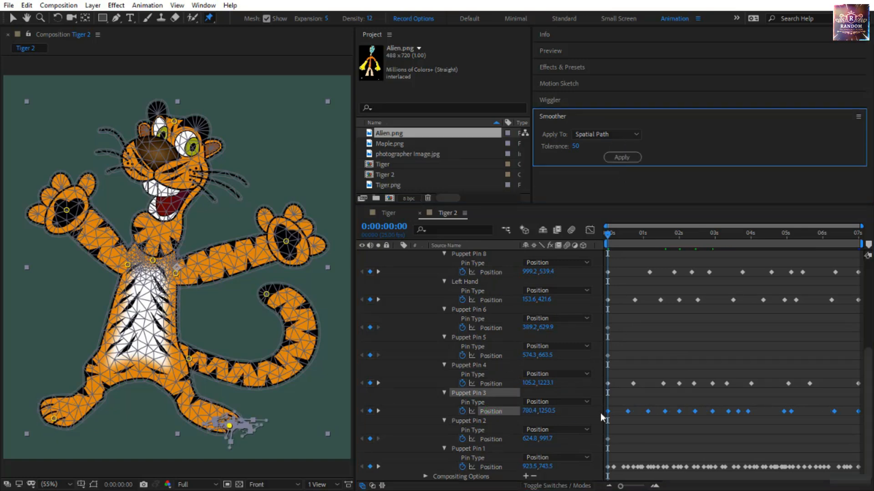
click(479, 467)
click(630, 157)
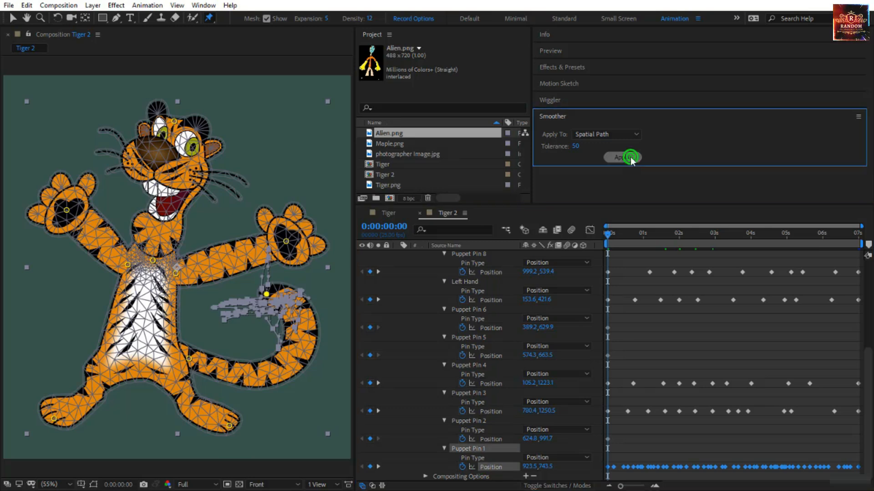
Smooth Puppet Pin 1's Position keyframes with a tolerance of 100 and preview the animation.
click(576, 146)
text(100)
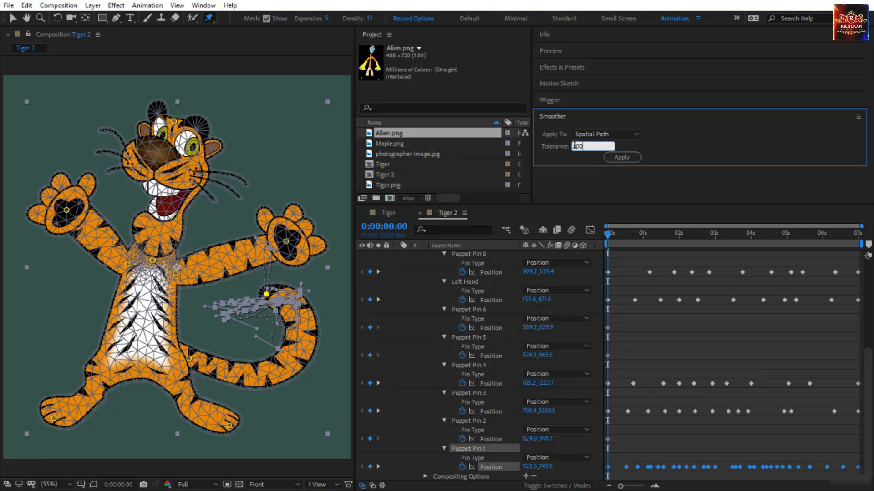
click(617, 160)
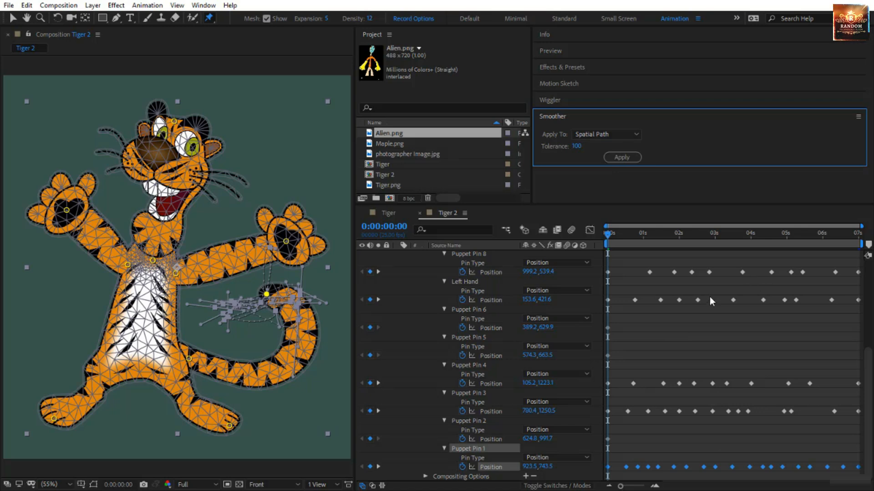
key(space)
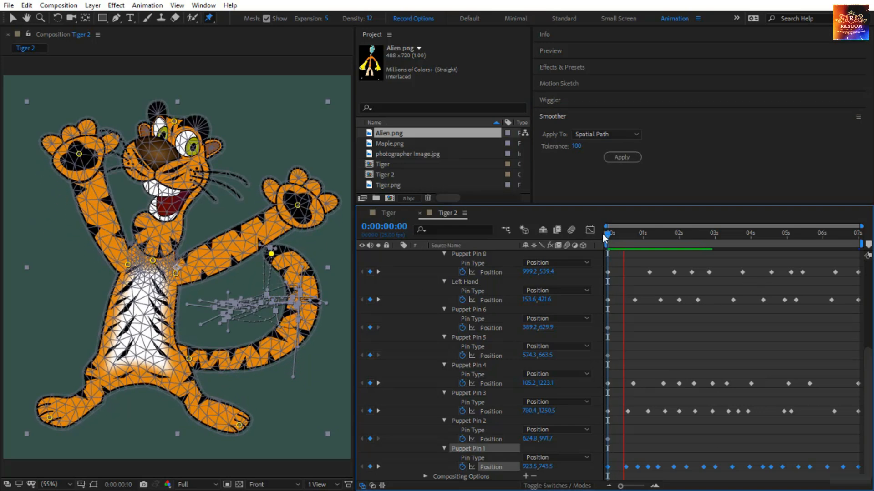
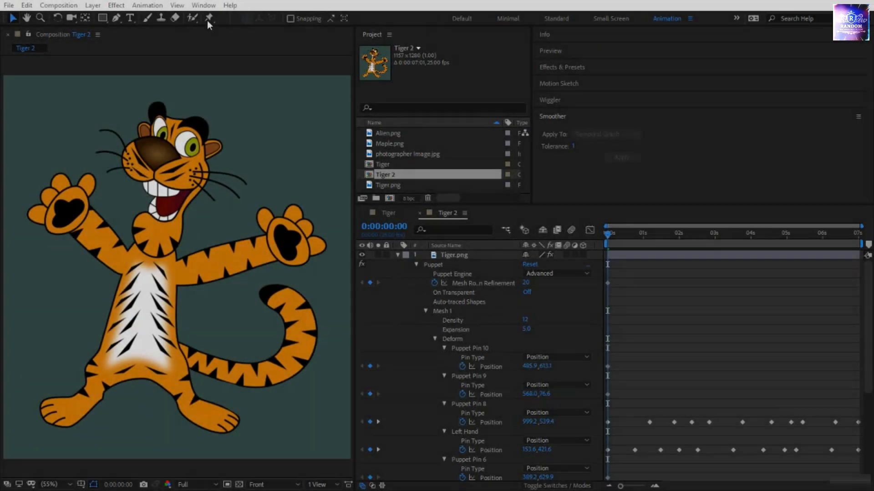
Display the tiger's puppet mesh and select Puppet Pin 8 to examine its motion path and keyframes.
click(209, 18)
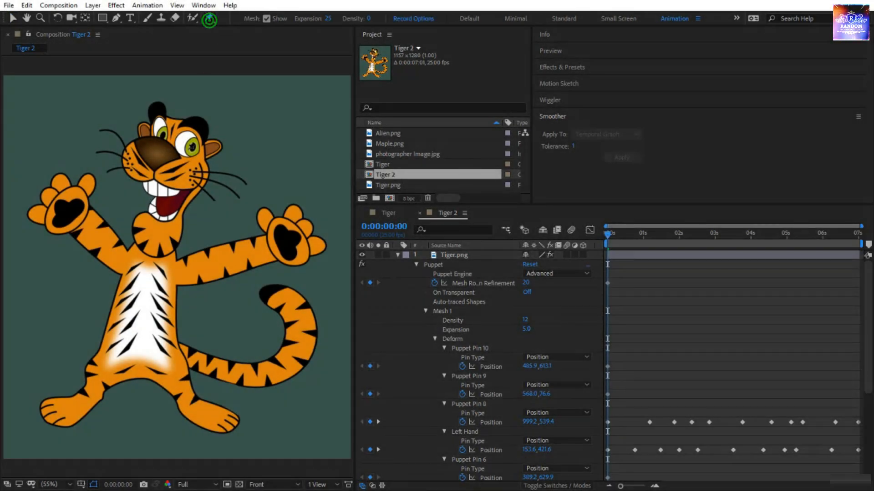
click(301, 238)
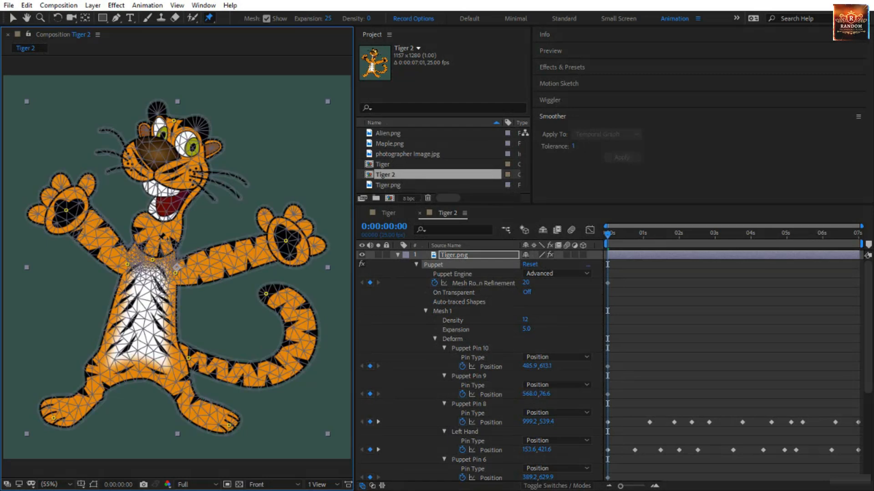
click(286, 241)
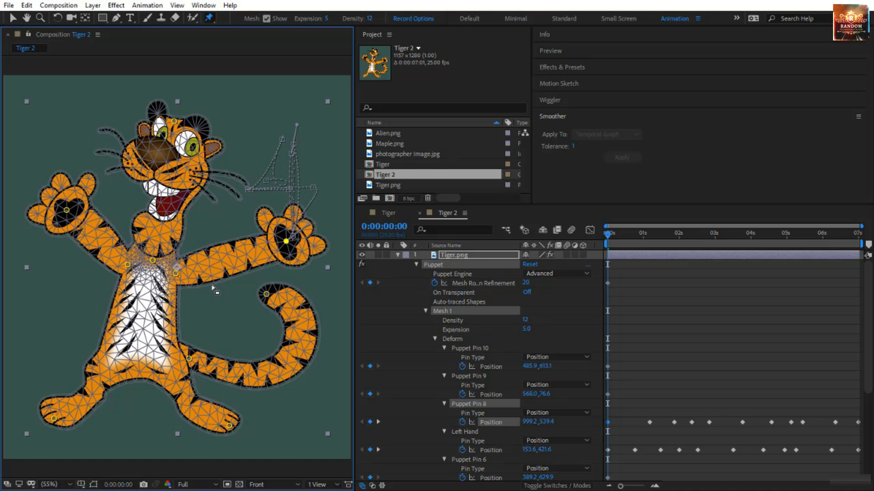
Create a new composition from Alien.png and scale the alien layer down slightly within the frame.
click(400, 133)
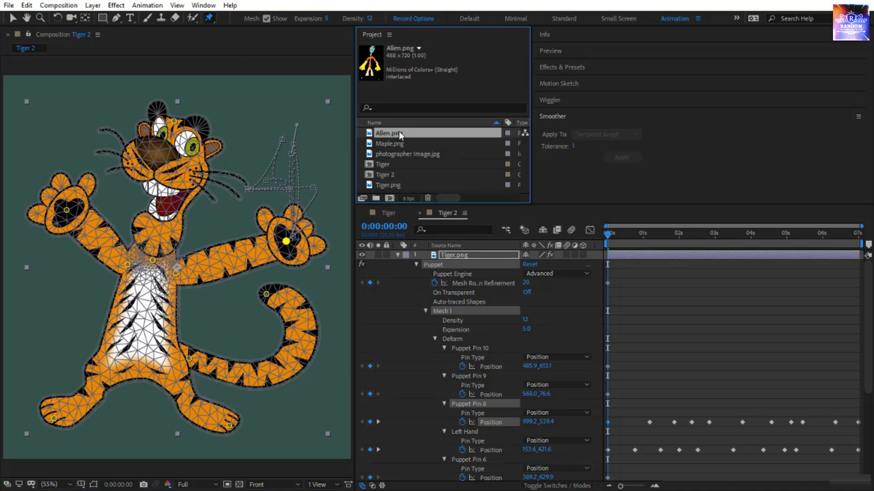
drag(399, 131, 386, 197)
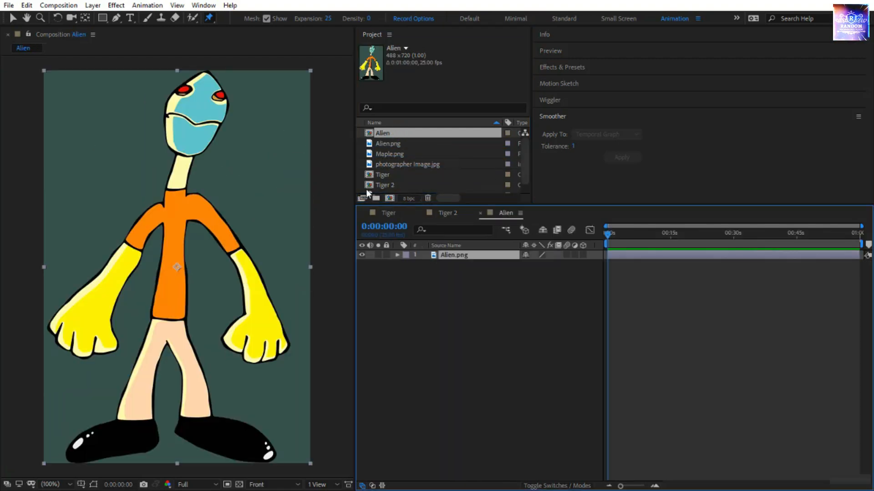
key(v)
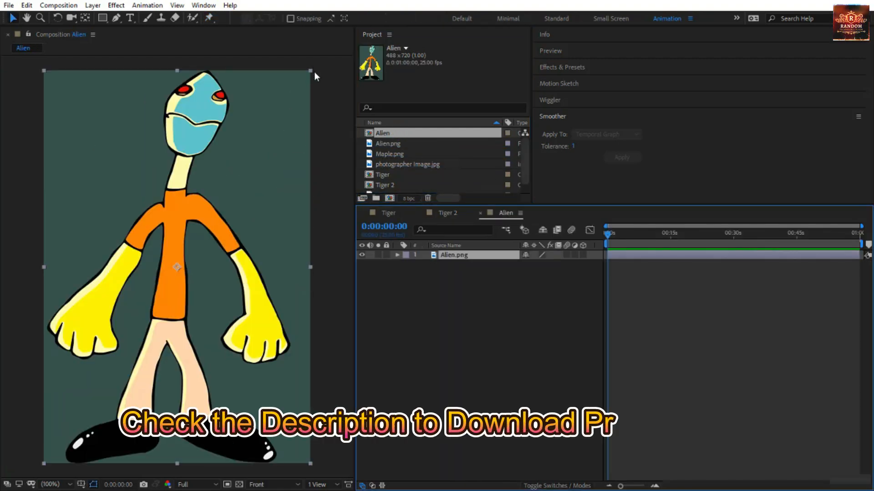
click(312, 69)
drag(312, 69, 293, 100)
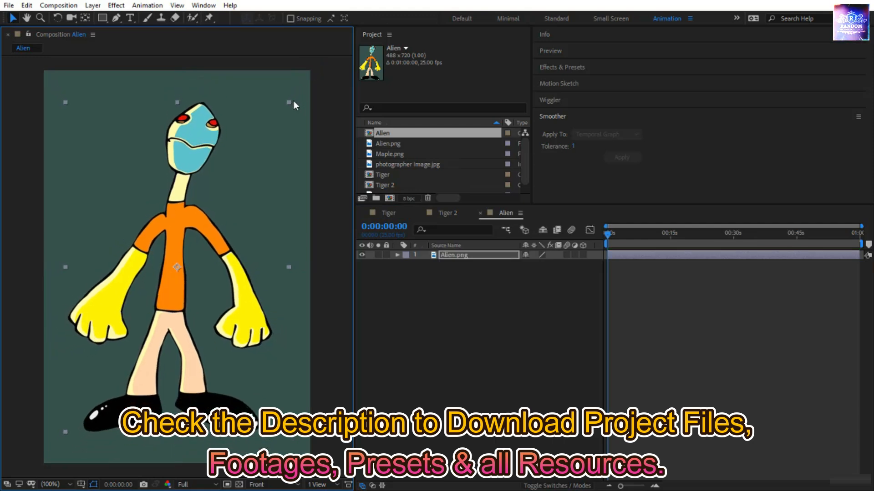
Activate the Puppet Position Pin tool for the alien layer with mesh Expansion 5 and Density 12.
click(208, 18)
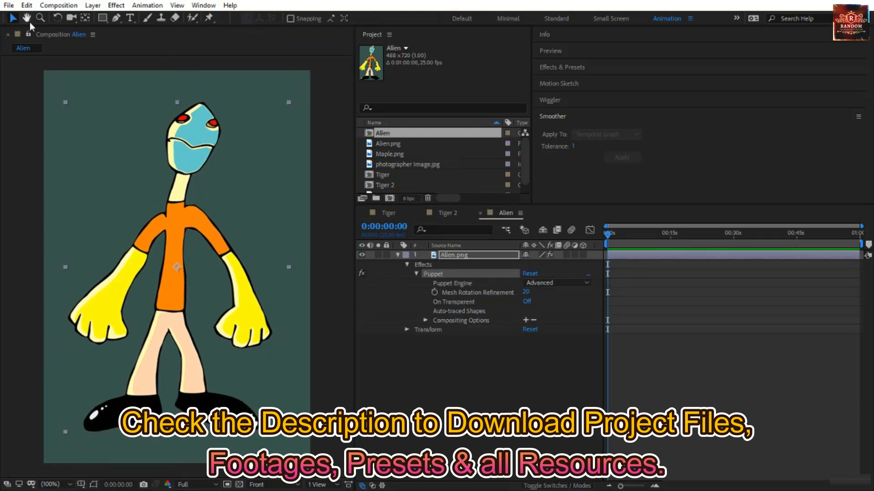
click(206, 20)
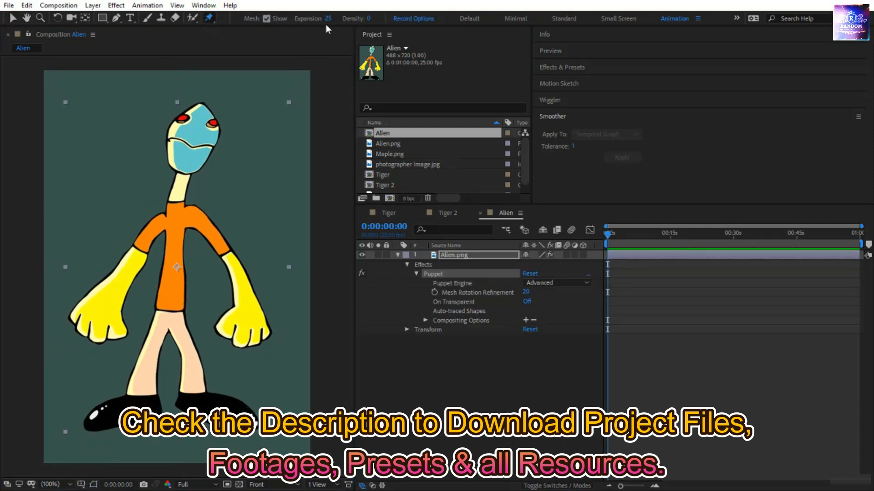
click(330, 18)
text(5)
key(Tab)
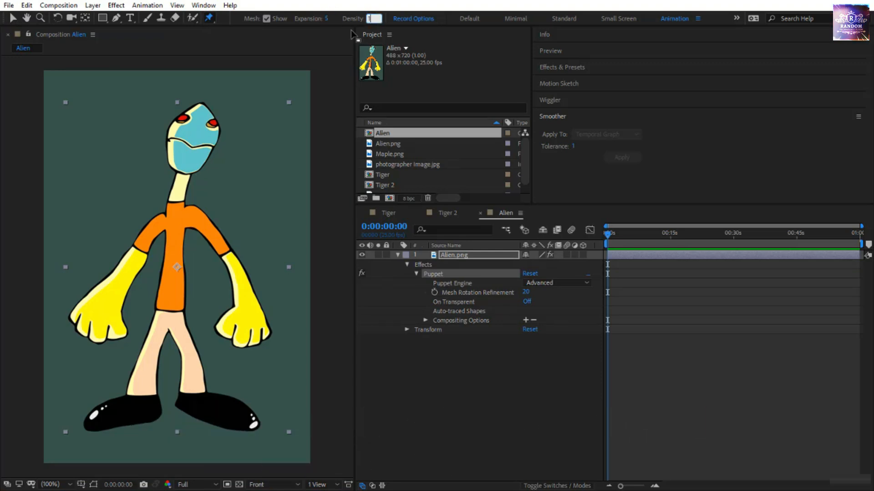
key(Return)
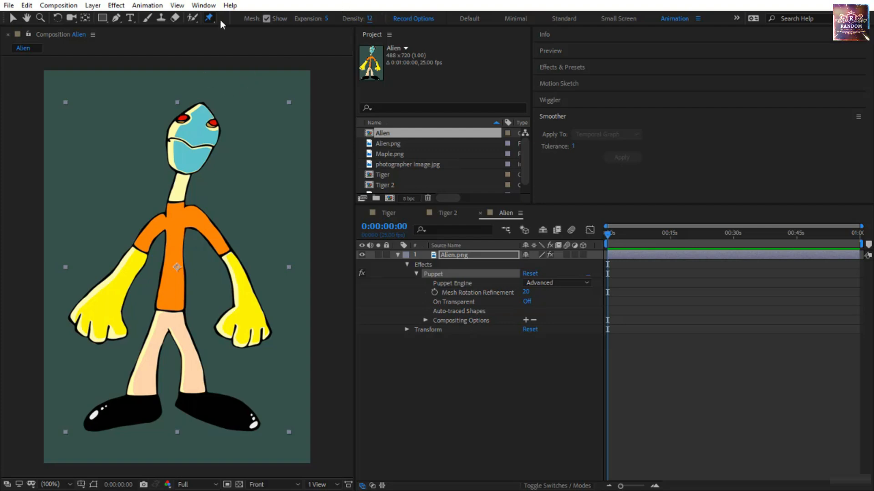
Place puppet pins on the alien's head top, neck base, both hands, both shoe tips and waist.
click(201, 103)
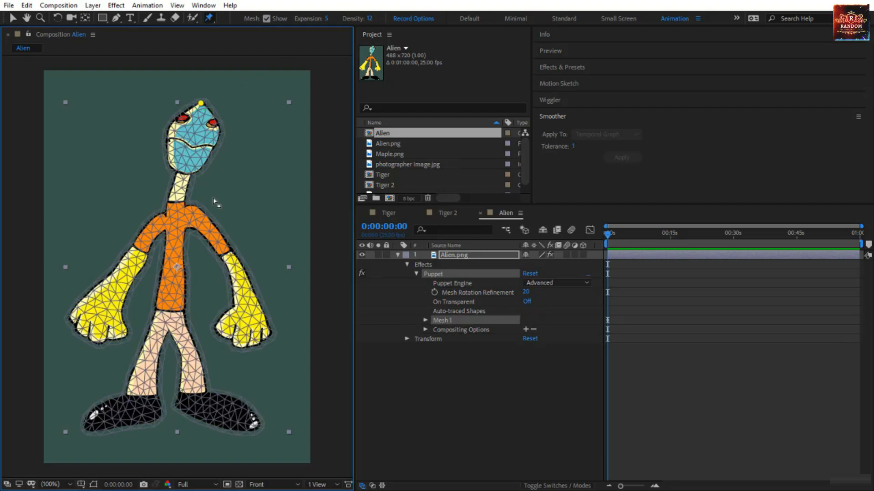
click(178, 204)
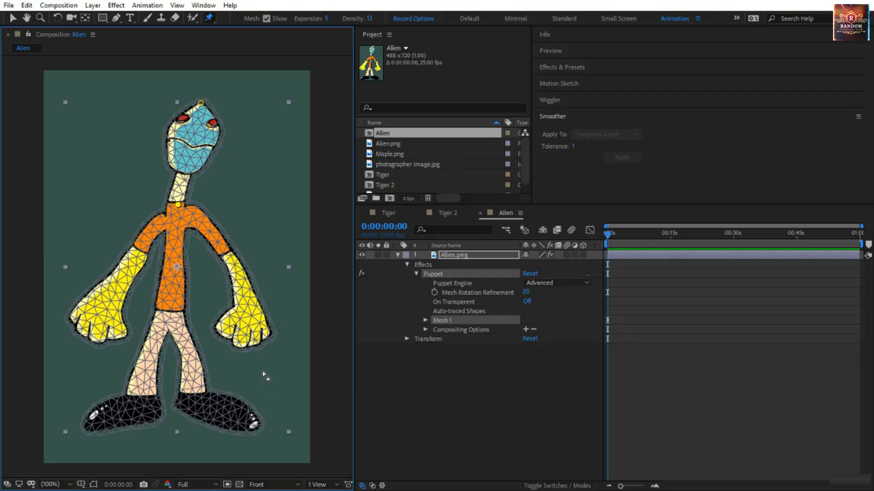
click(250, 345)
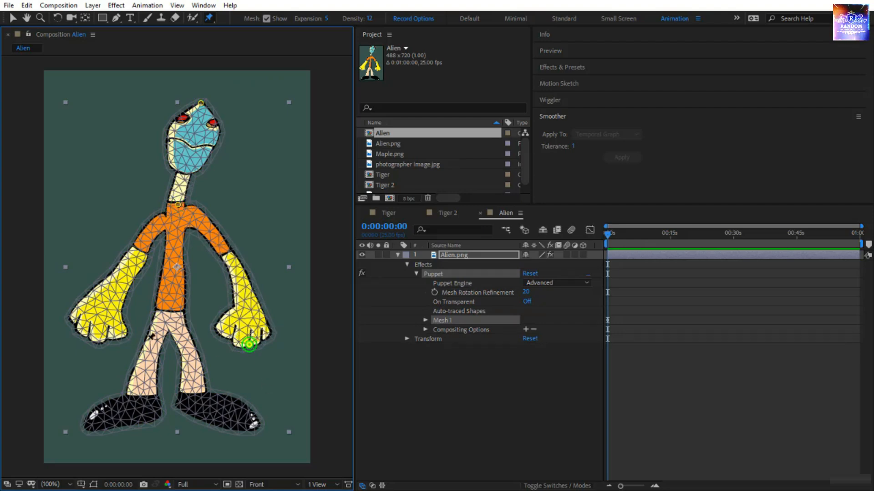
click(93, 330)
click(91, 426)
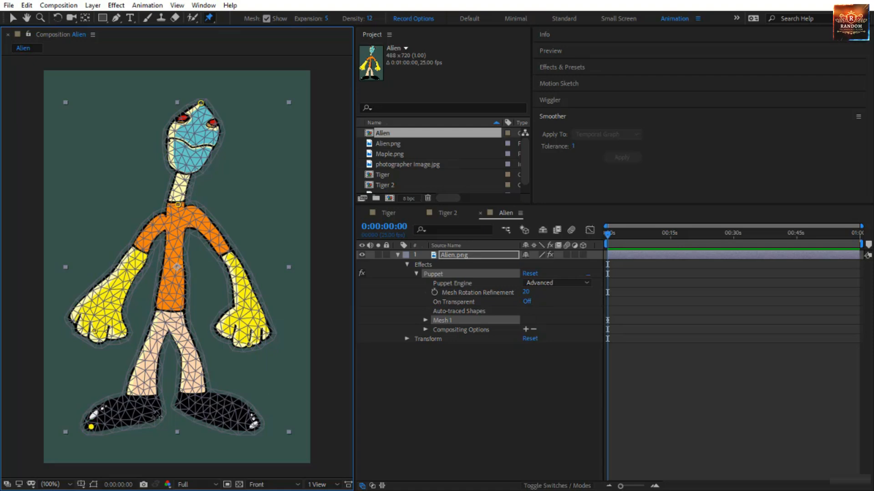
click(253, 425)
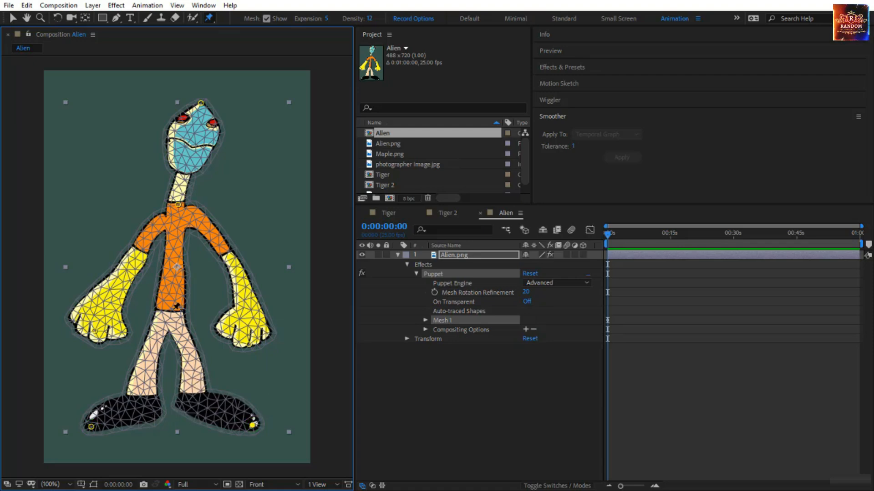
click(170, 314)
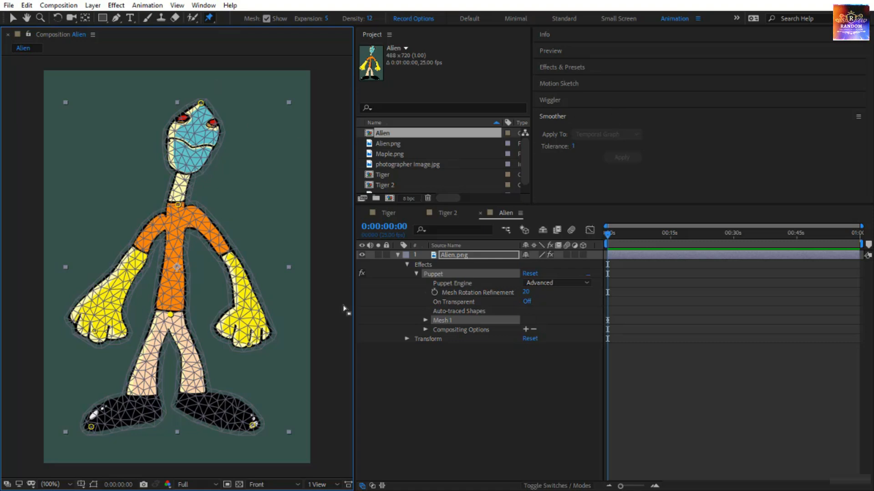
Try raising both of the alien's hands by their pins to test the mesh, and undo the raised poses.
drag(249, 345, 252, 362)
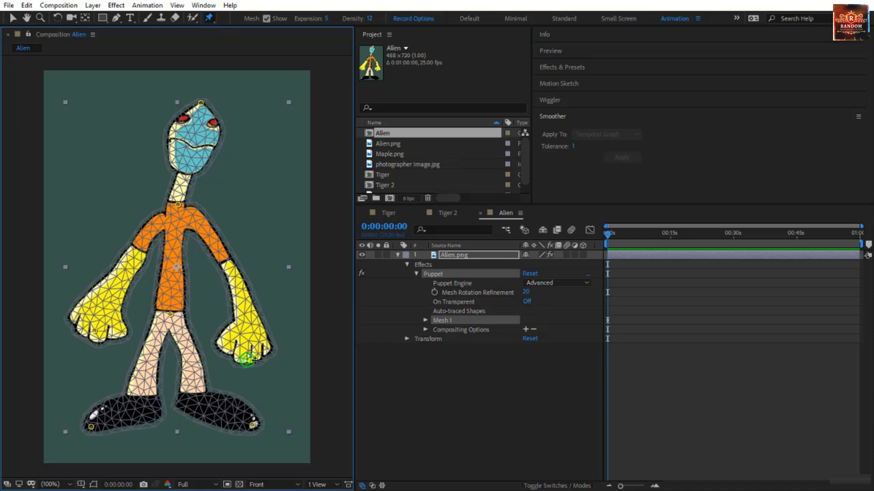
drag(253, 361, 290, 197)
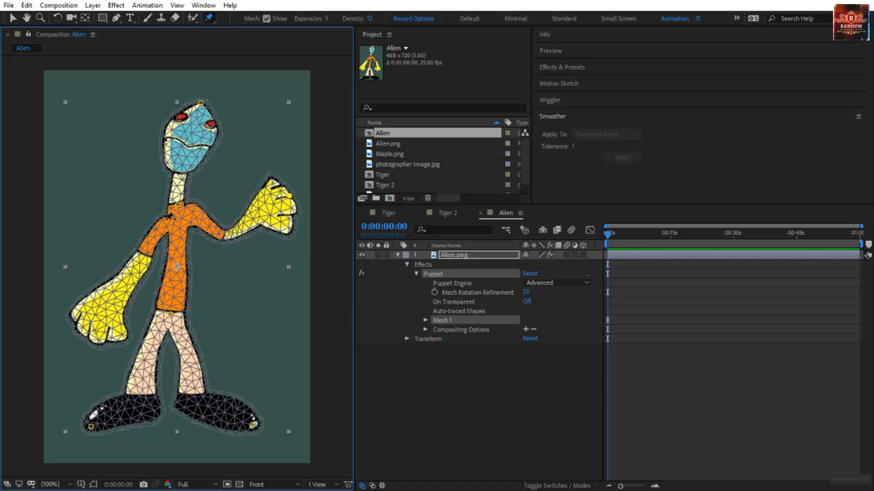
drag(95, 332, 97, 154)
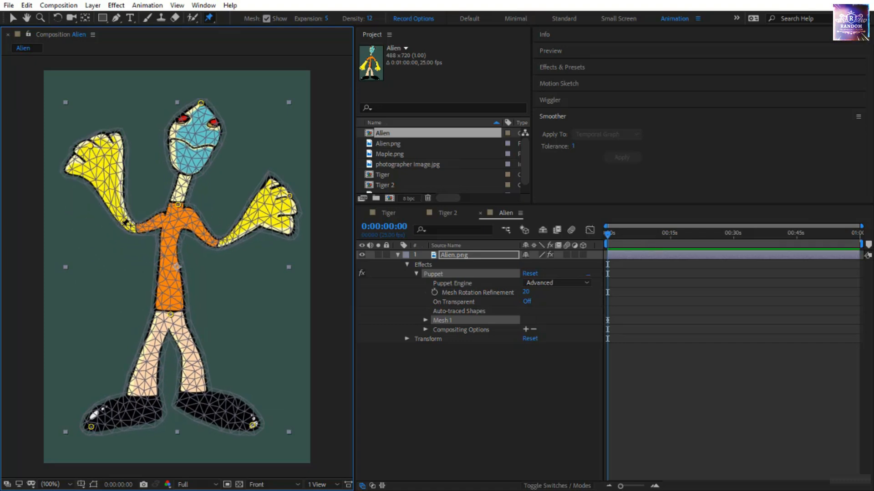
key(ctrl+z)
key(ctrl+z)
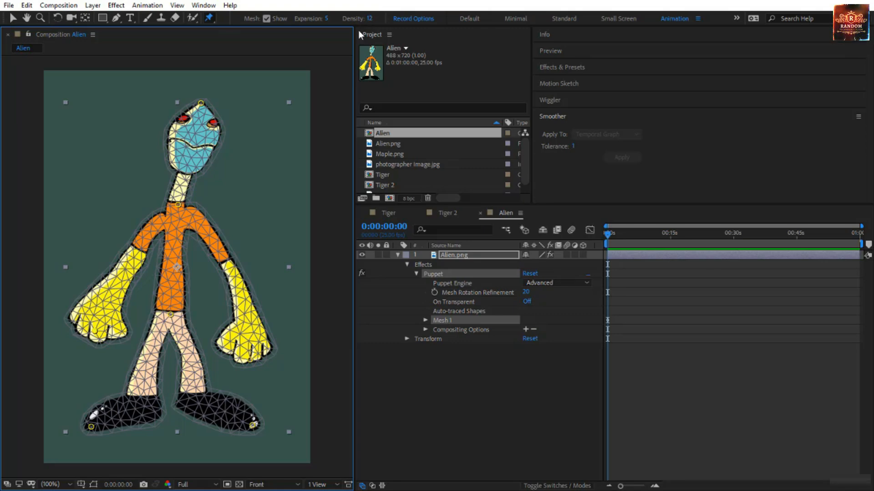
Set the alien's puppet mesh Density to 0.
click(369, 19)
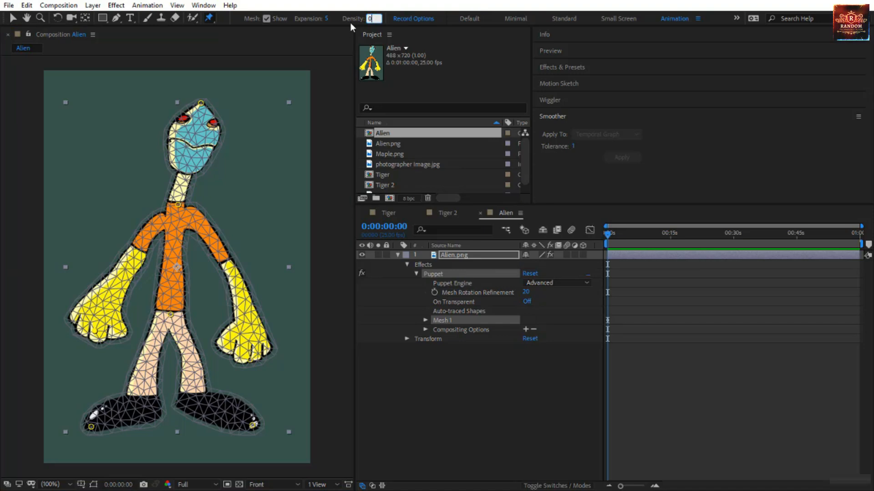
text(0)
key(Return)
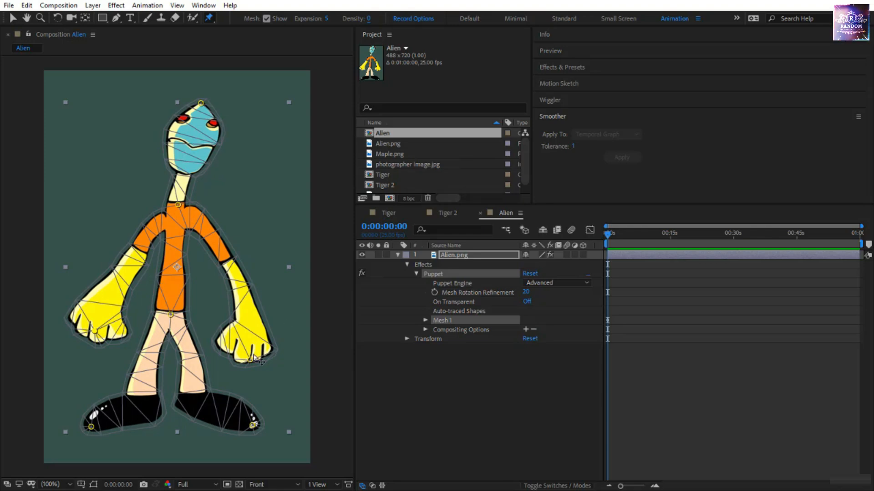
Raise the hand on the image's right side to chest height by its pin, and lower it to just above the shoe.
click(250, 359)
drag(251, 344, 257, 243)
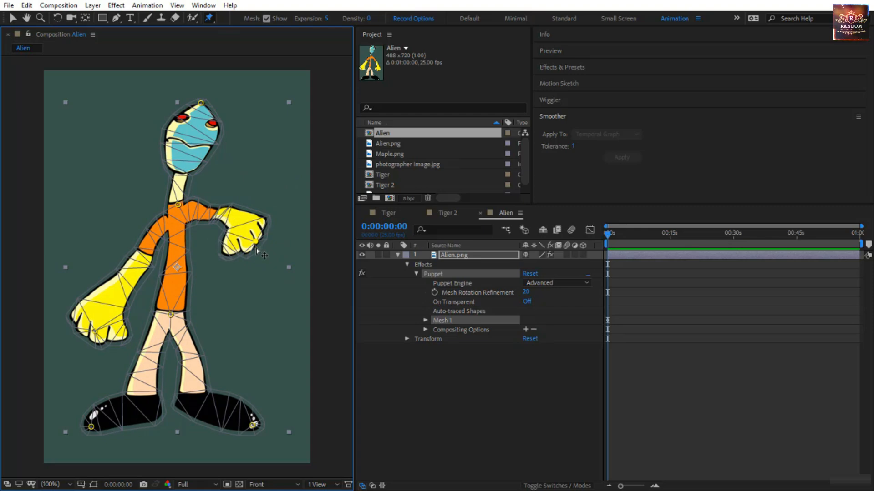
drag(257, 244, 255, 373)
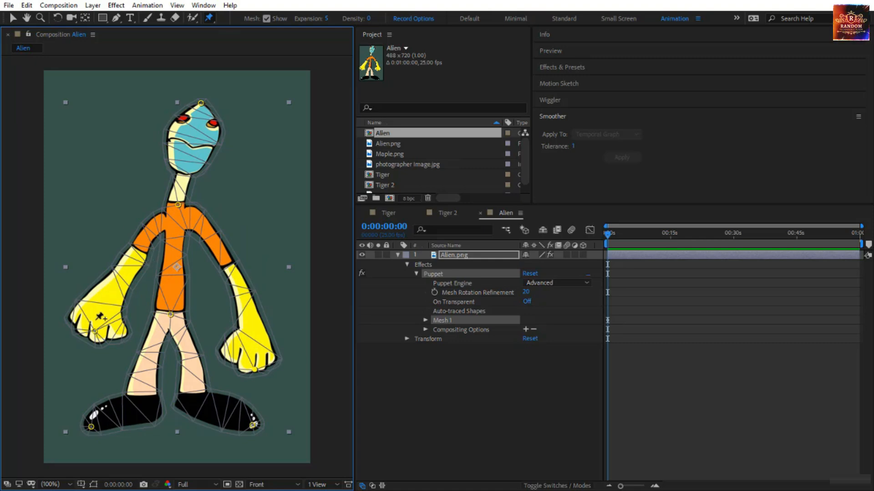
Try raising the hand on the image's left side and bending the head by its pin, and undo both moves.
drag(95, 330, 84, 191)
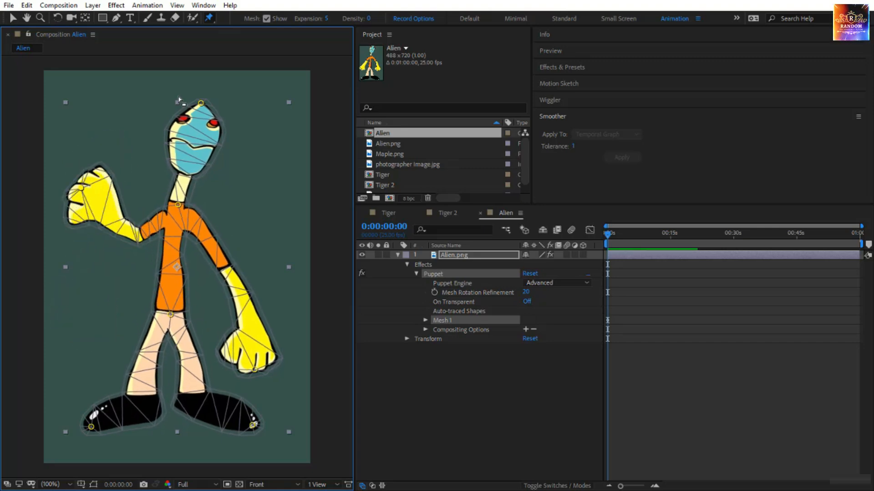
drag(201, 103, 223, 134)
key(ctrl+z)
key(ctrl+z)
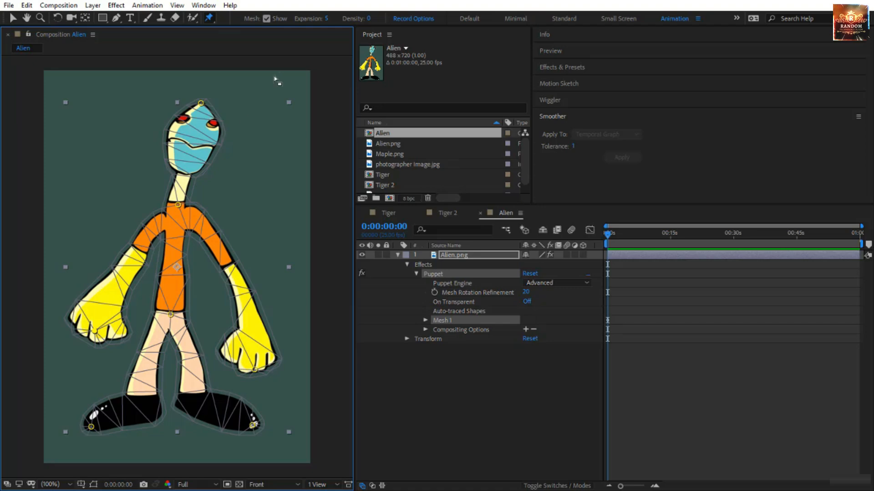
Set the alien's puppet mesh Density to 5 and nudge the waist pin slightly upward.
click(369, 19)
text(5)
key(Return)
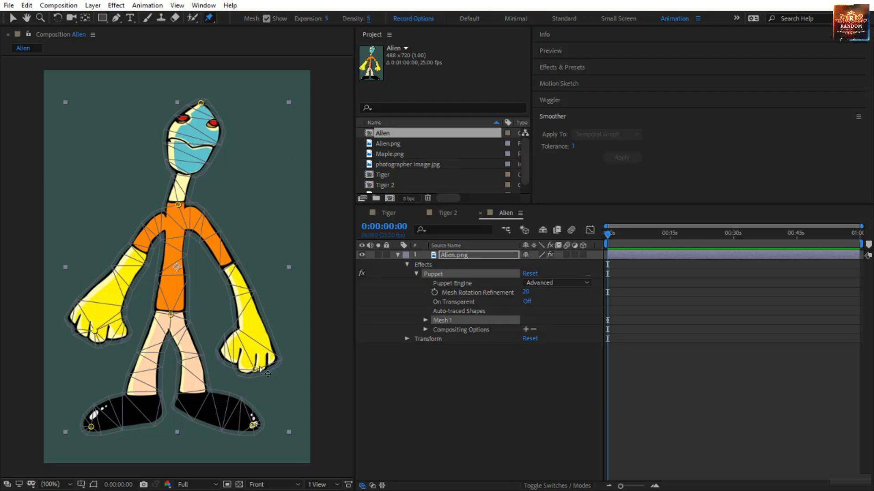
click(171, 315)
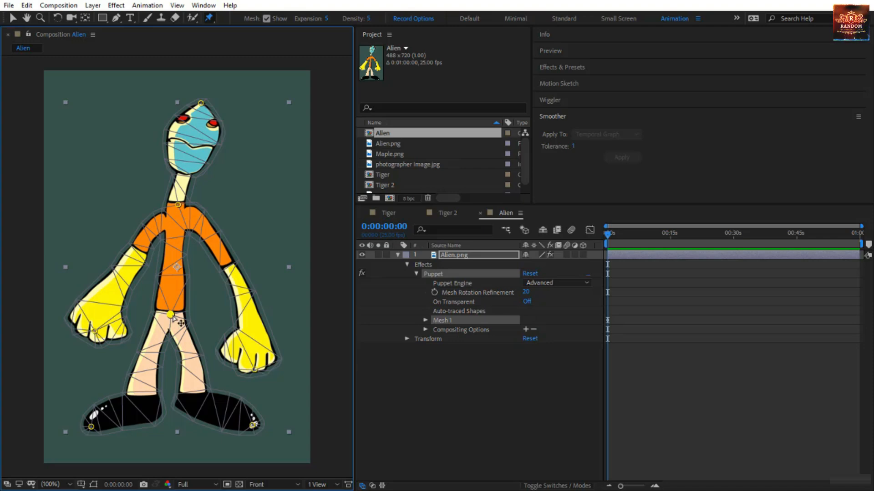
mouse_move(173, 317)
mouse_down()
mouse_move(185, 316)
mouse_move(175, 311)
mouse_up()
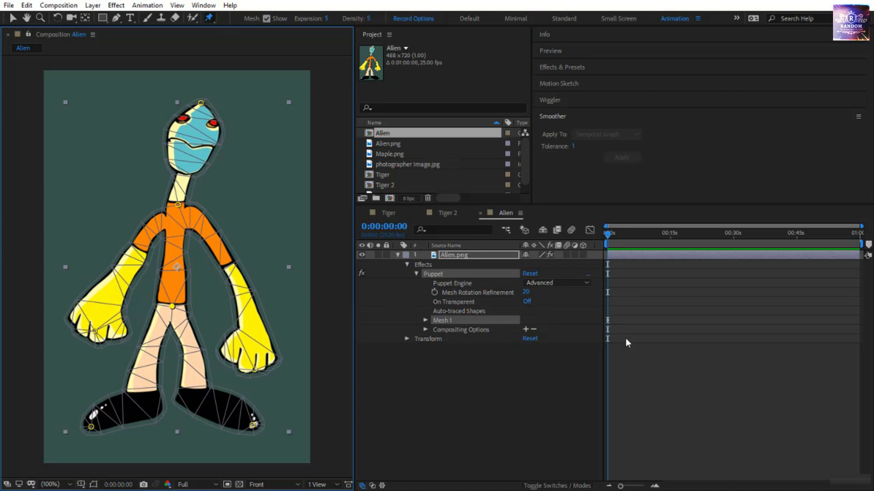
Expand the alien's Mesh 1 properties and set the puppet mesh Density to 12.
click(425, 320)
click(475, 332)
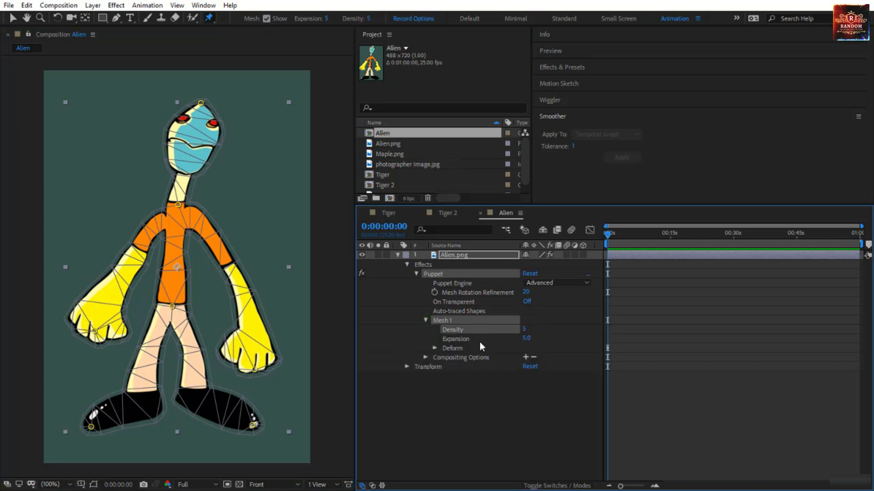
click(478, 342)
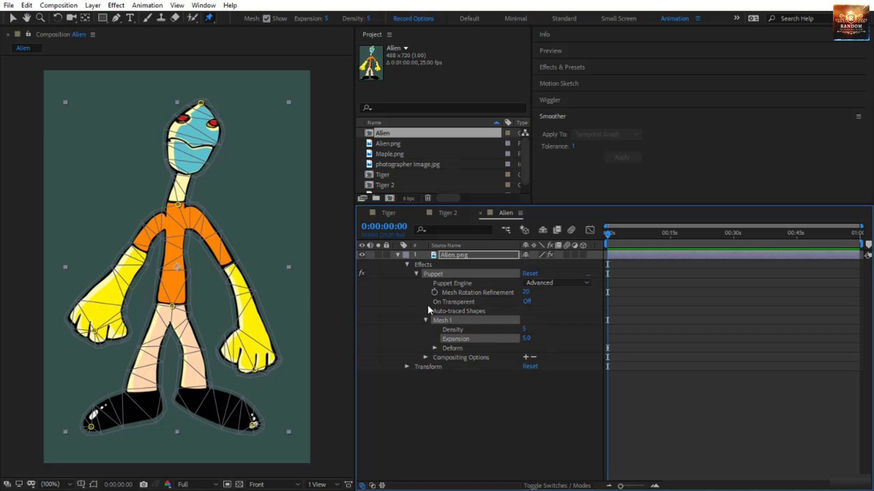
click(371, 19)
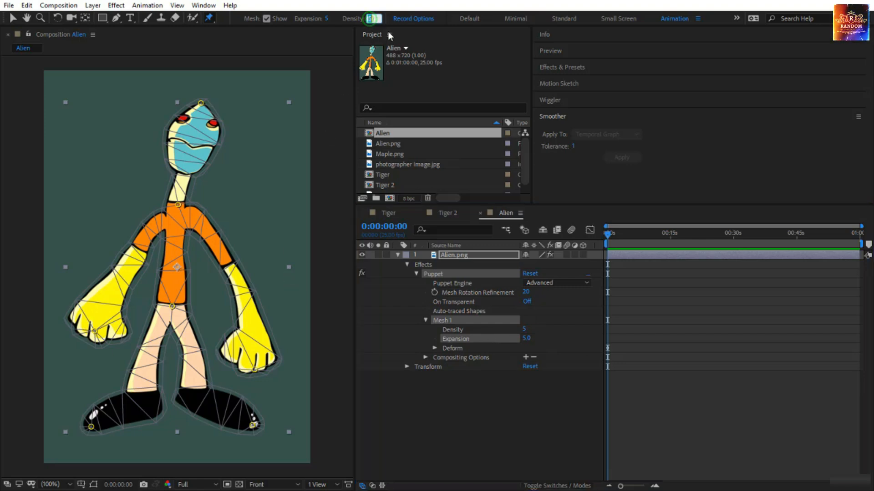
text(12)
key(Return)
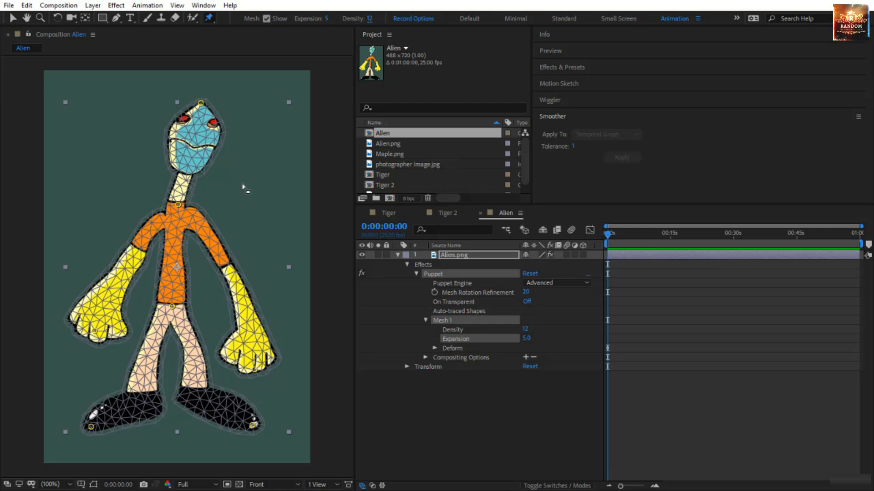
Inspect the figure's Alpha channel at 200% magnification to compare its edges with the mesh outline, and return to RGB.
key(period)
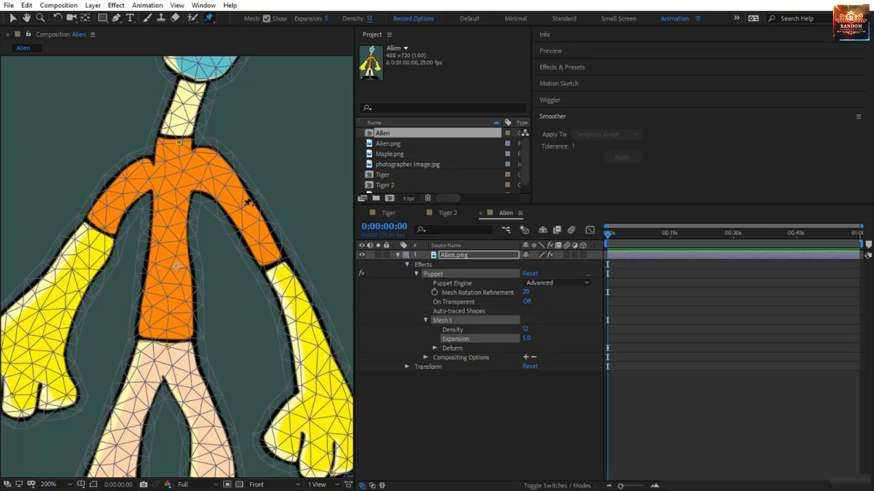
click(170, 485)
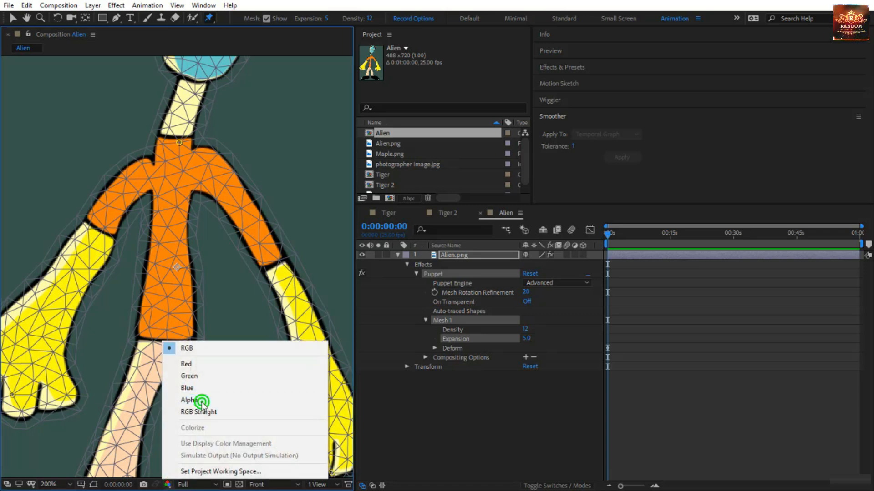
click(202, 401)
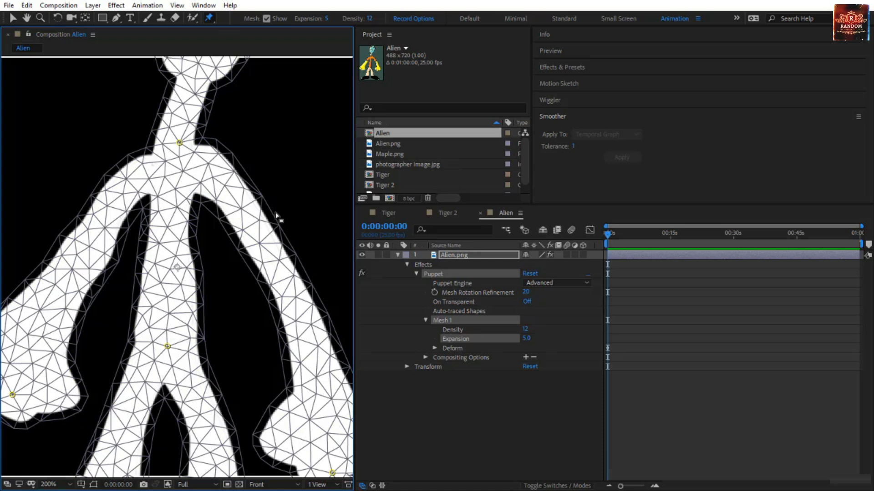
click(170, 486)
click(220, 352)
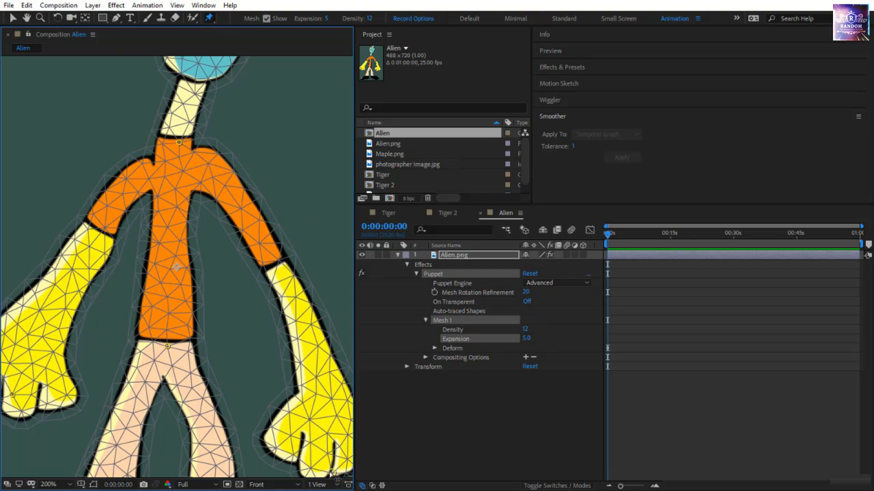
Pull the alien's hand on the image's right side inward, and raise the other hand and lower it closer to the body.
drag(332, 475, 282, 435)
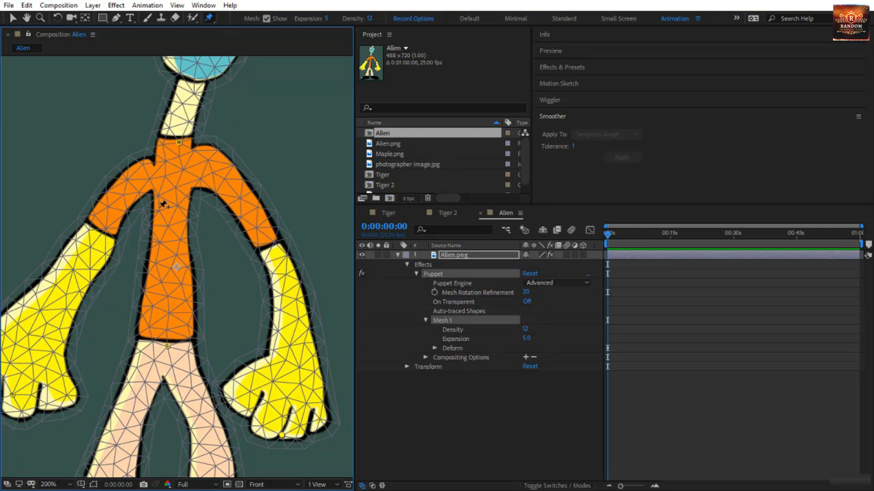
click(16, 394)
drag(16, 394, 19, 286)
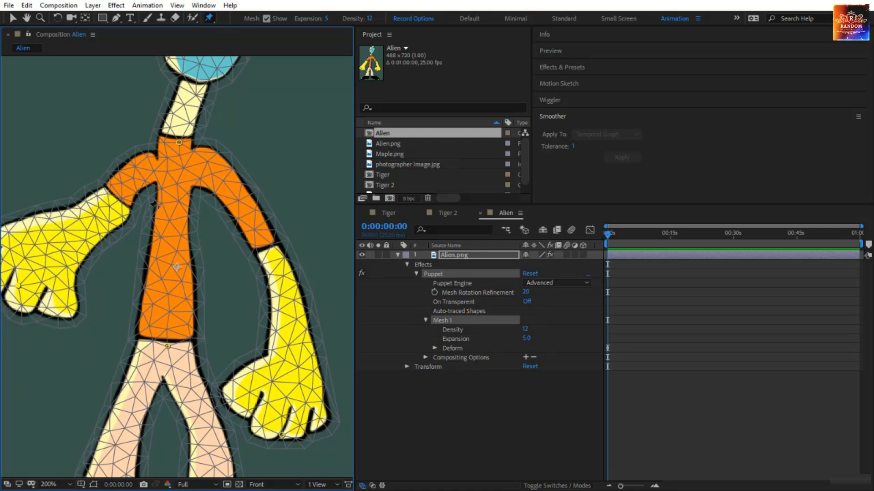
drag(18, 285, 39, 369)
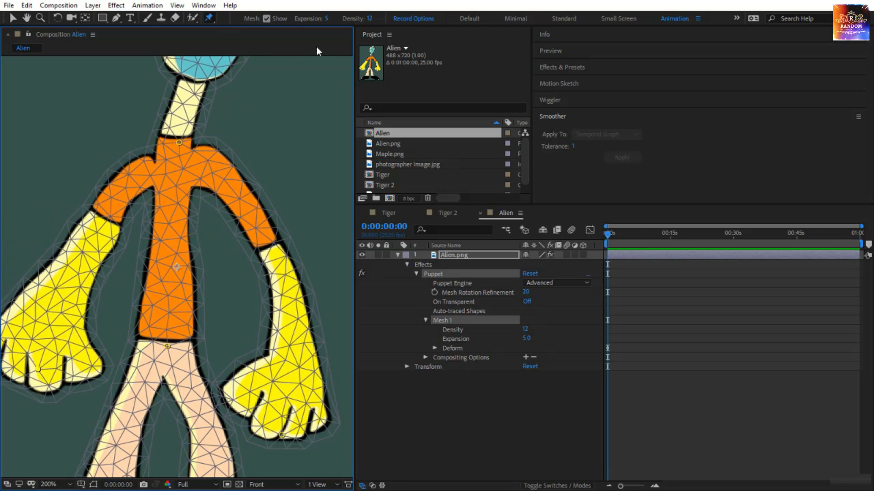
Set the alien's puppet mesh Expansion to 0.
click(330, 18)
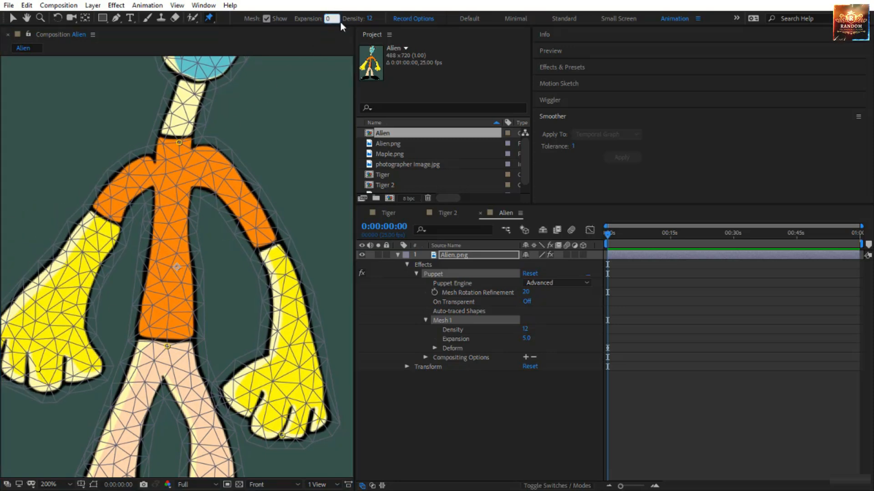
text(0)
key(Return)
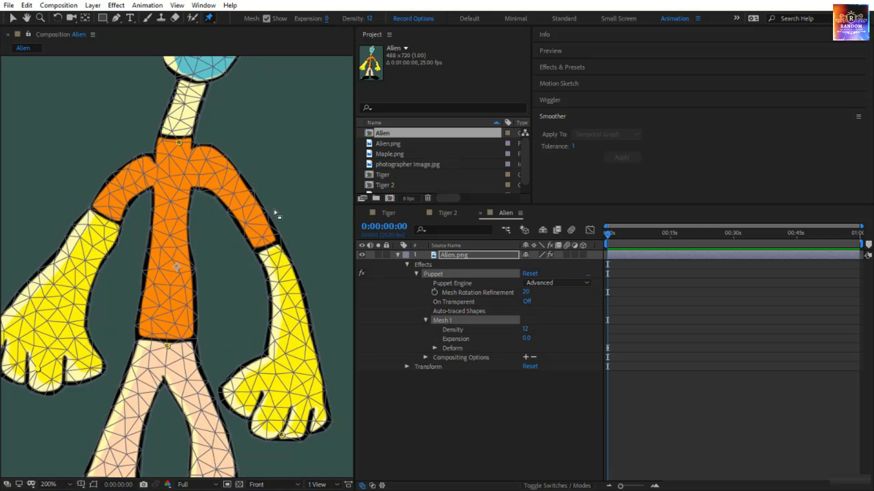
Try moving the hand on the image's right toward the hips and raising the other to chest height, and undo both moves.
click(282, 435)
drag(282, 434, 270, 269)
drag(273, 314, 241, 402)
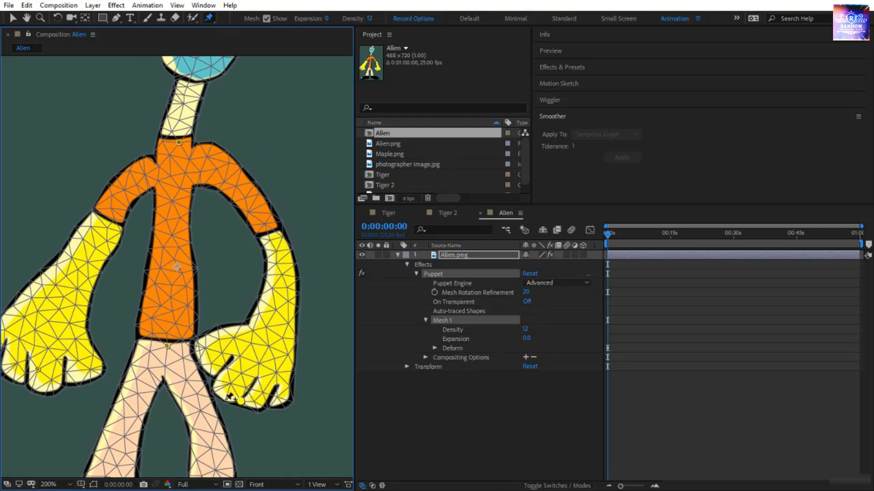
drag(39, 370, 28, 231)
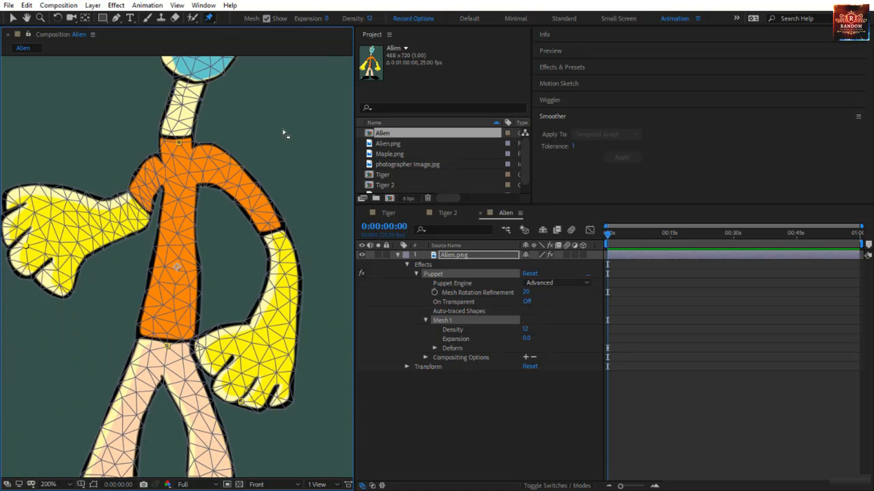
key(ctrl+z)
key(ctrl+z)
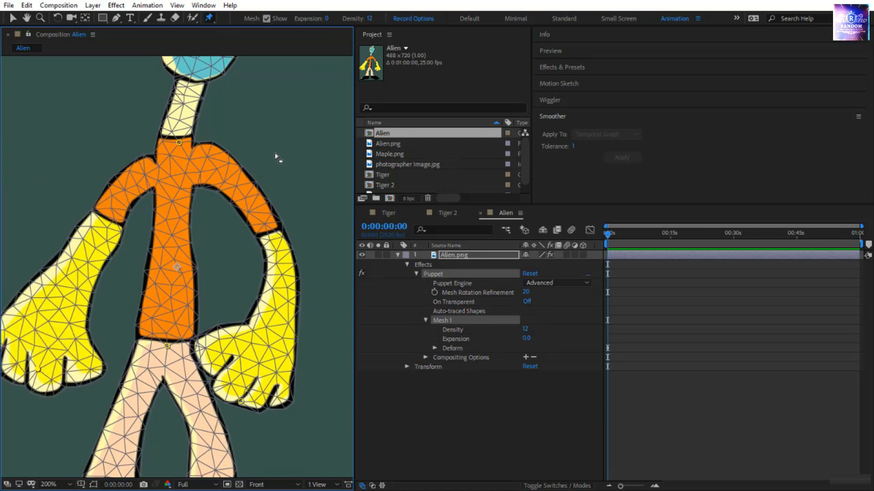
Set the mesh Expansion to 15, raise the hand on the image's left and lower it below the waist, and raise the other hand outward.
click(325, 18)
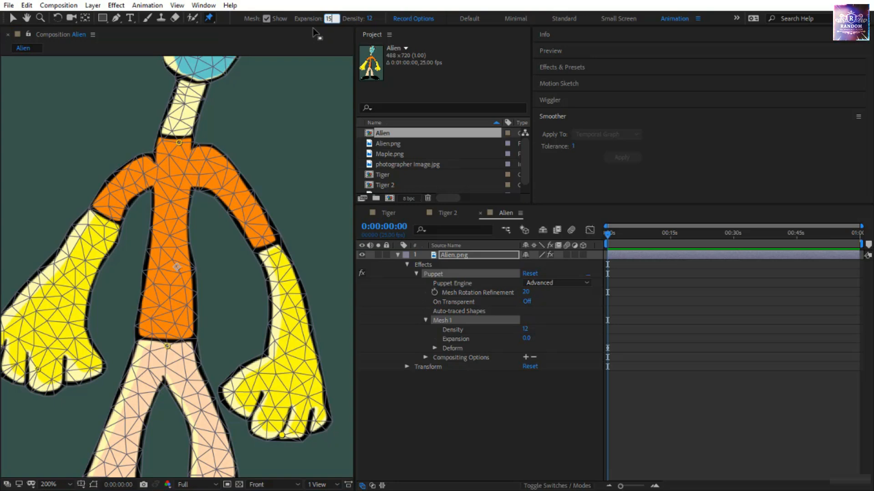
key(Return)
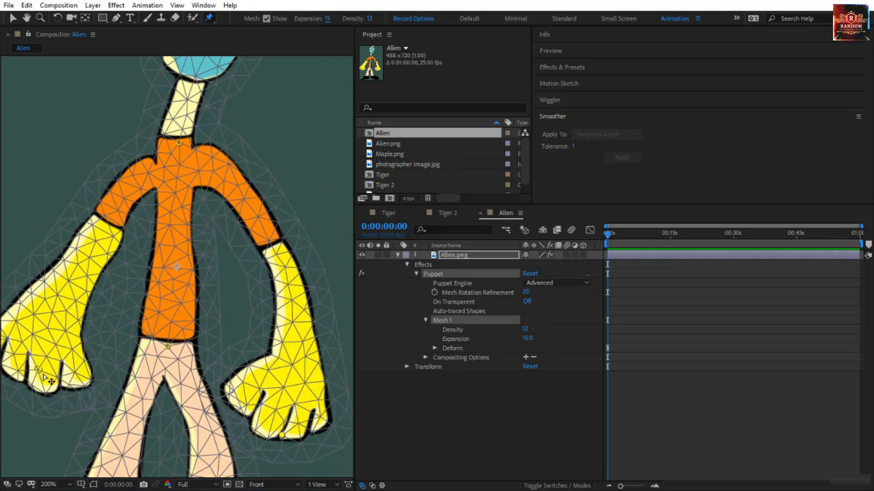
drag(38, 367, 65, 268)
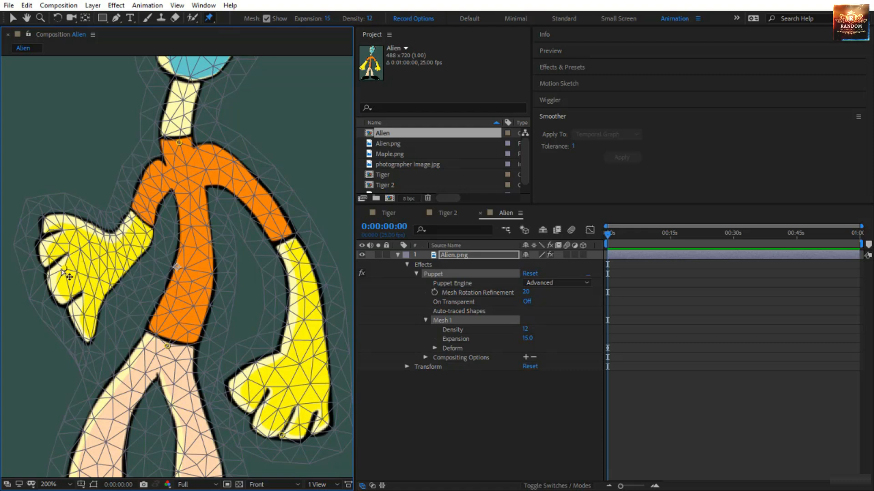
drag(63, 269, 53, 349)
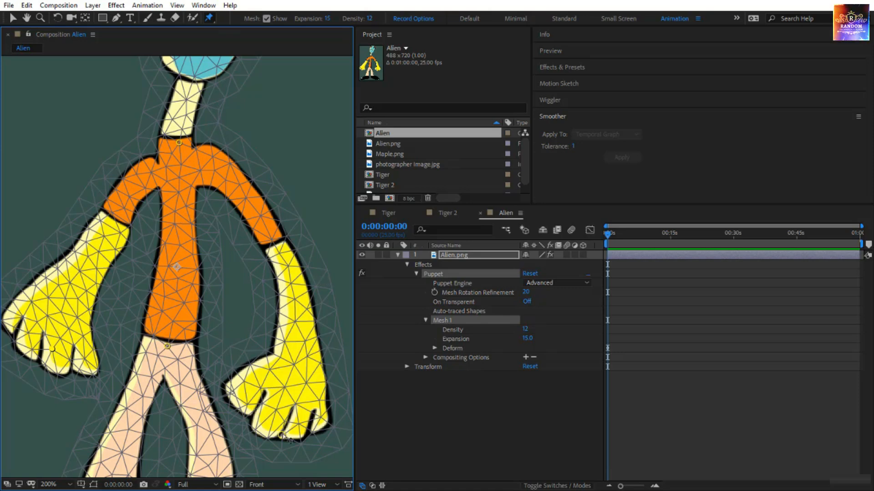
drag(282, 434, 323, 339)
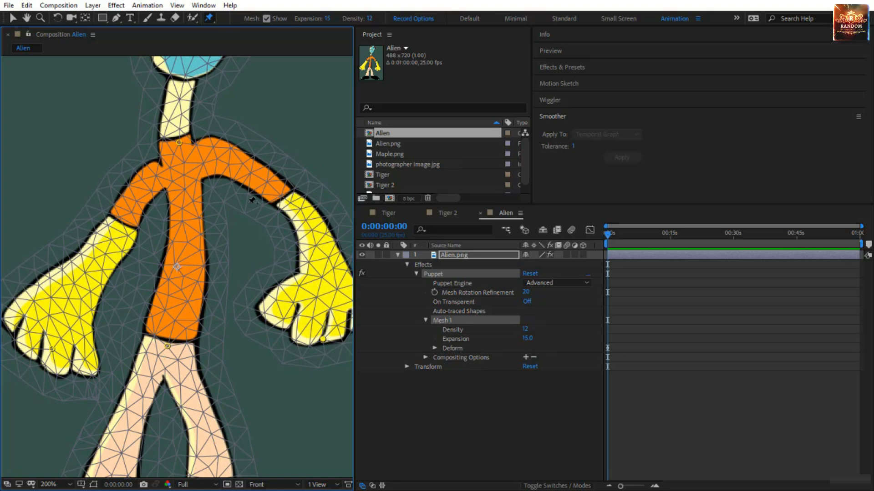
Try lowering both of the alien's hands by their pins, and undo these moves.
drag(323, 339, 303, 407)
drag(52, 349, 39, 394)
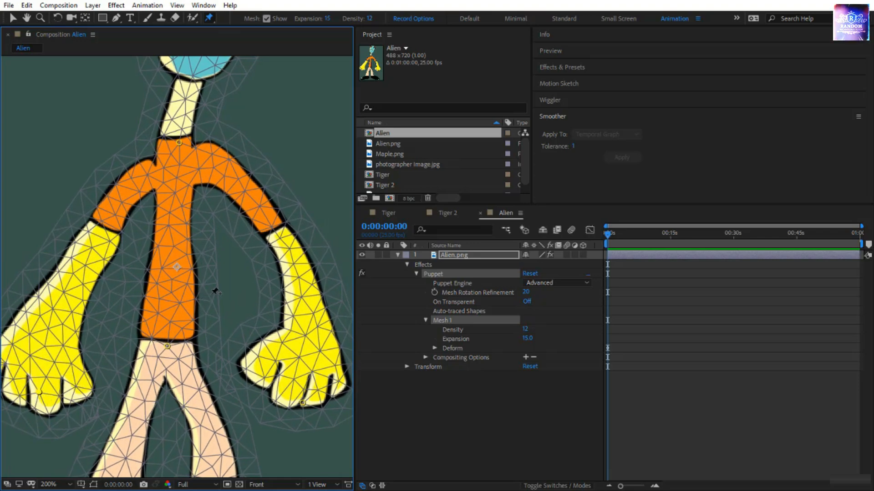
key(ctrl+z)
key(ctrl+z)
key(ctrl+z)
key(ctrl+z)
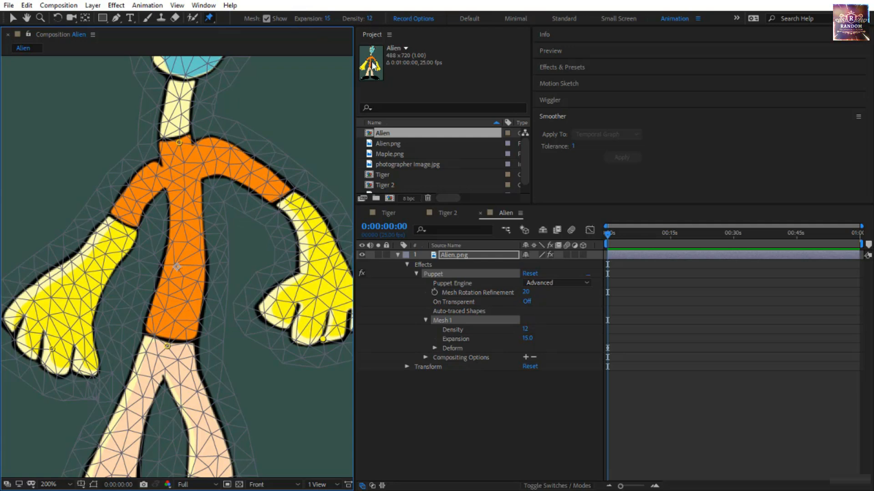
click(394, 174)
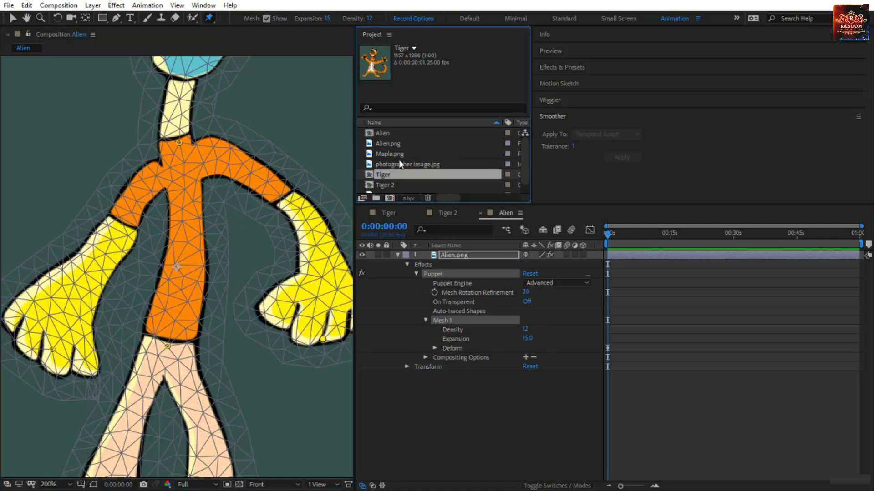
click(400, 156)
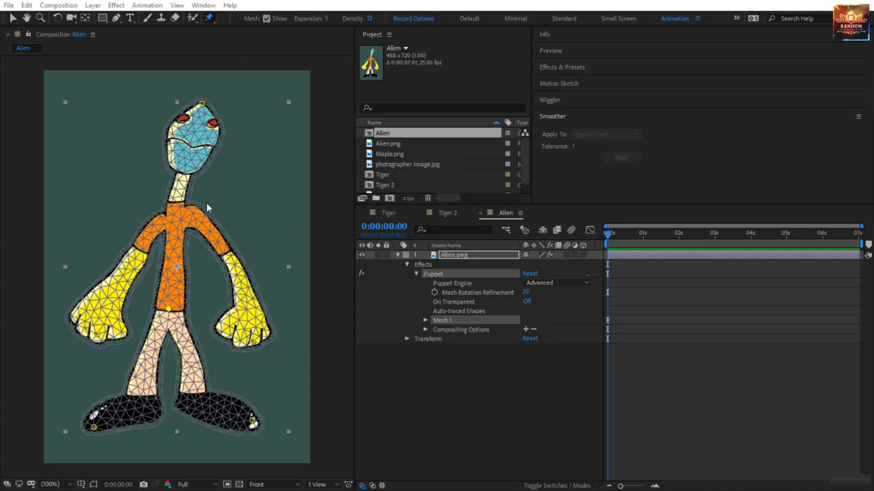
Choose the Puppet Pin Tool and hide the alien's mesh.
click(210, 18)
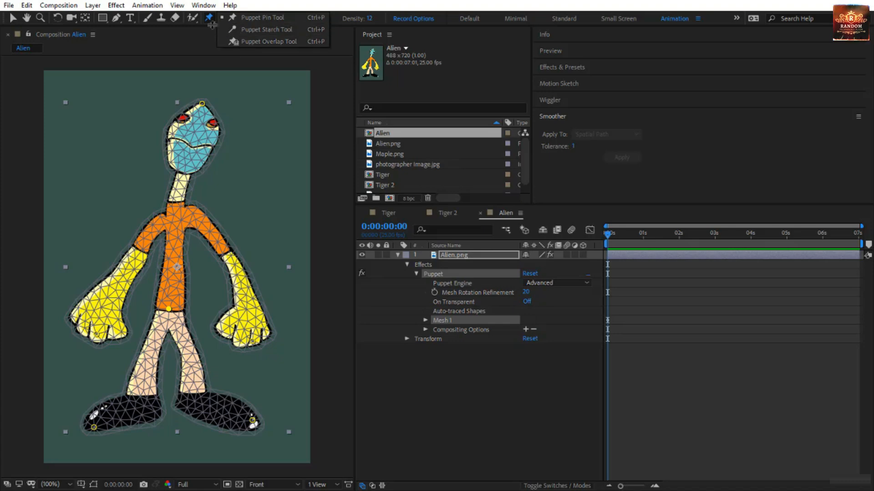
click(264, 19)
click(266, 19)
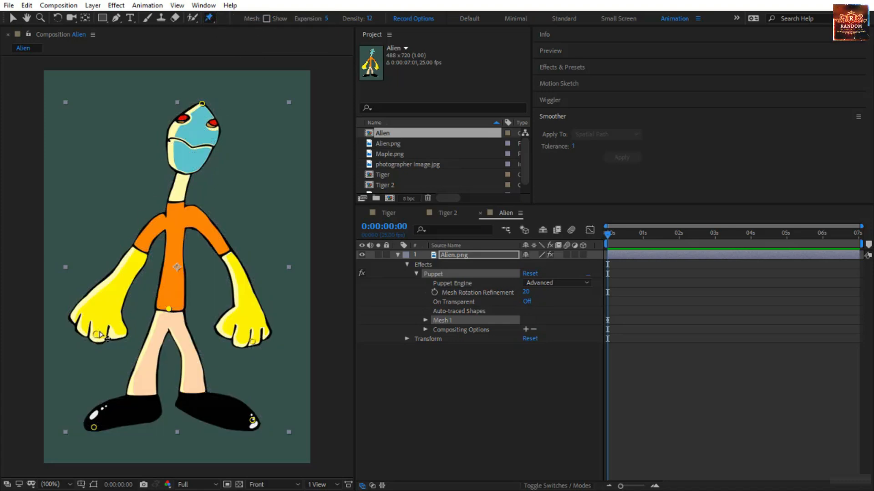
Move the hand on the image's left side across the torso by its pin, and bring it back to its starting position.
click(97, 334)
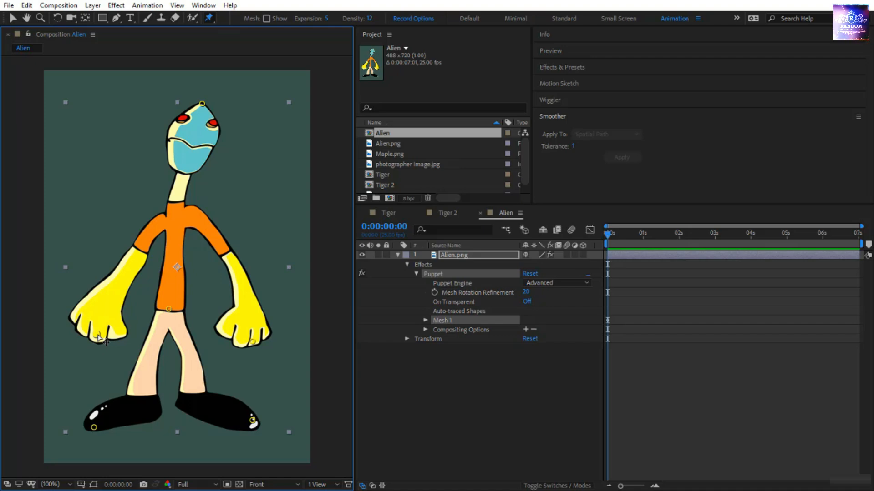
drag(98, 335, 145, 334)
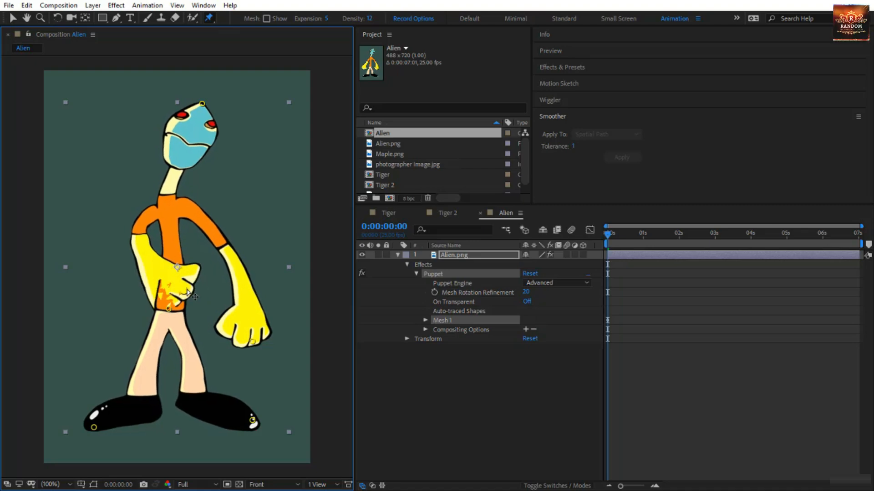
drag(187, 291, 185, 304)
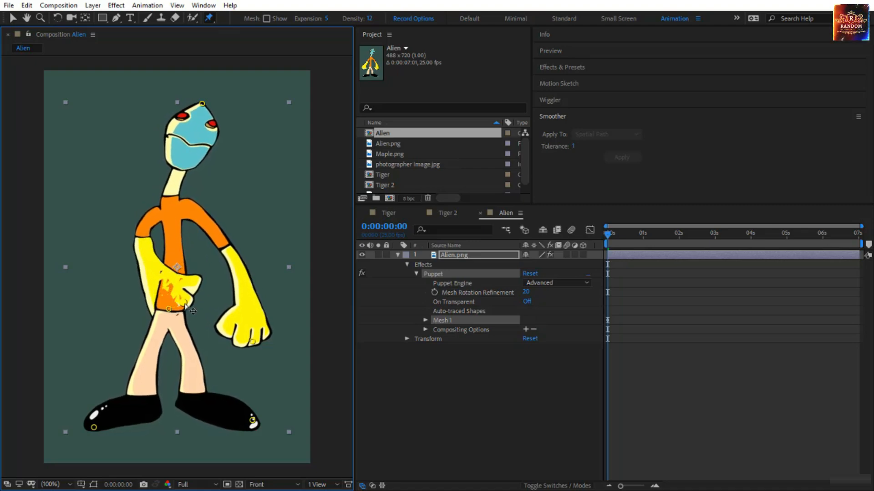
drag(161, 377, 96, 335)
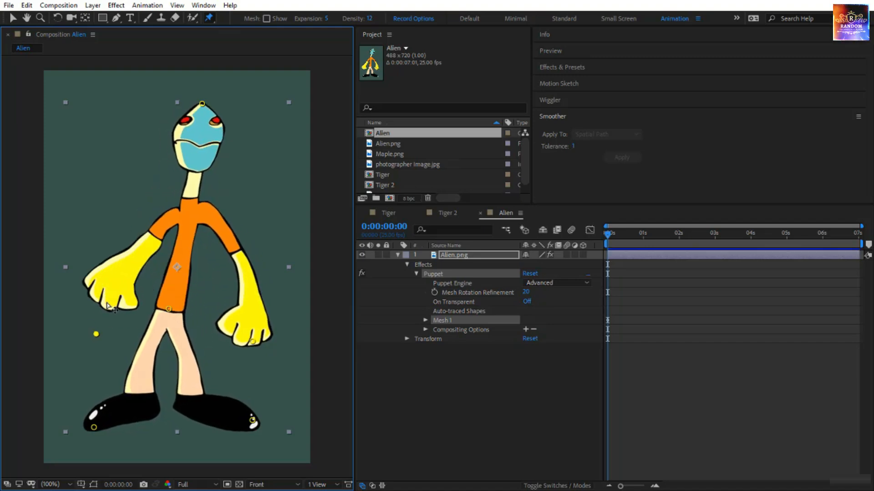
Show the puppet mesh again and nudge the pin of the hand on the image's left side slightly downward.
click(202, 103)
click(266, 18)
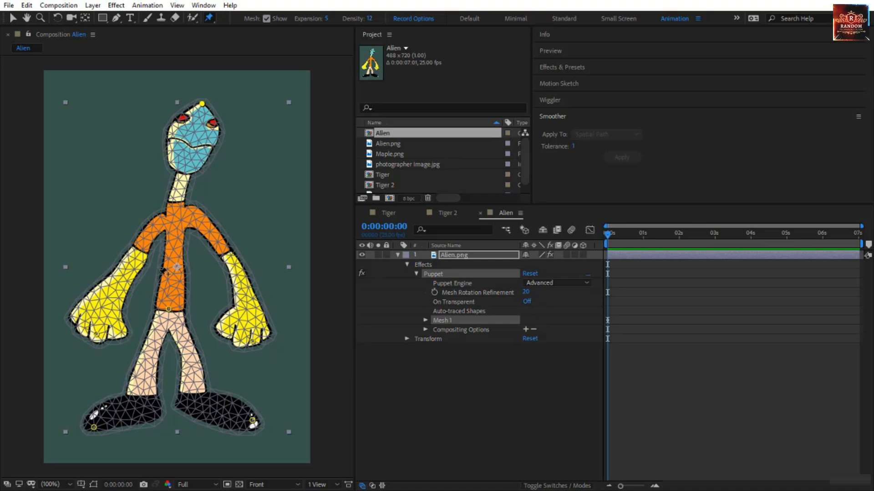
click(99, 329)
mouse_move(99, 328)
mouse_down()
mouse_move(113, 359)
mouse_move(154, 328)
mouse_move(188, 282)
mouse_move(185, 264)
mouse_move(180, 377)
mouse_move(203, 418)
mouse_move(241, 412)
mouse_move(91, 346)
mouse_move(100, 364)
mouse_move(98, 334)
mouse_up()
Choose the Puppet Overlap Tool and set its In Front to 50% and Extent to 50.
click(209, 17)
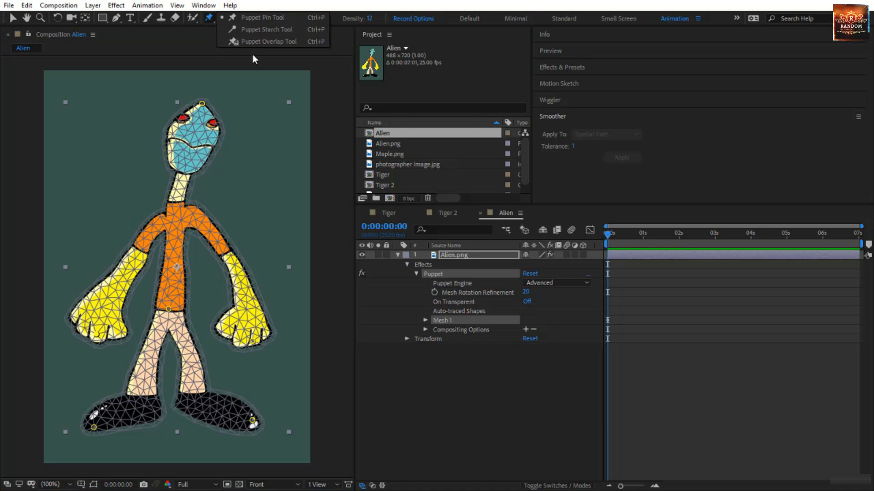
click(261, 42)
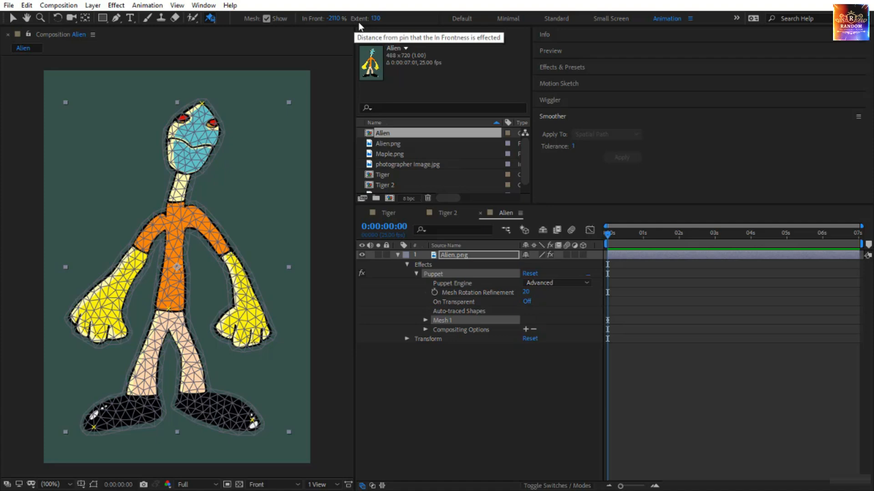
click(333, 21)
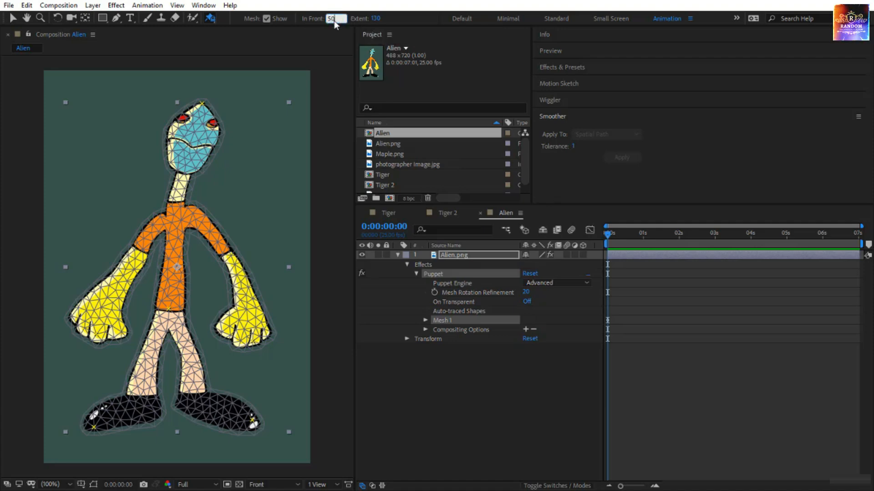
key(Tab)
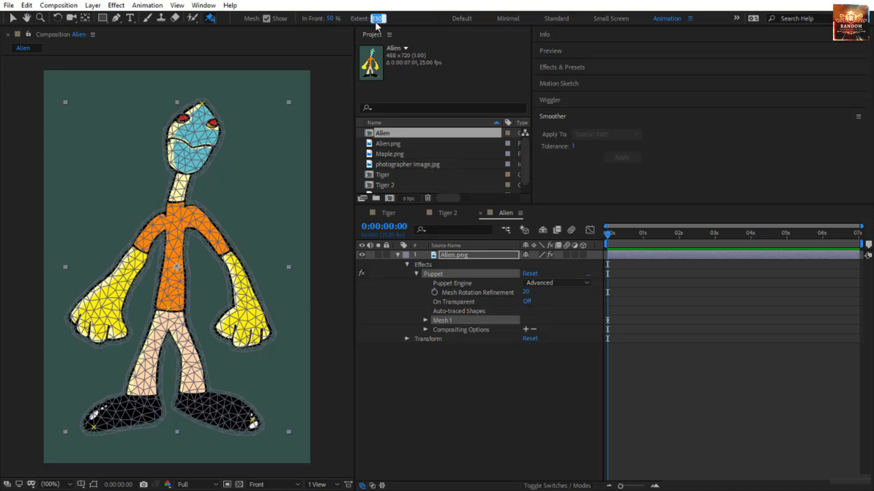
text(50)
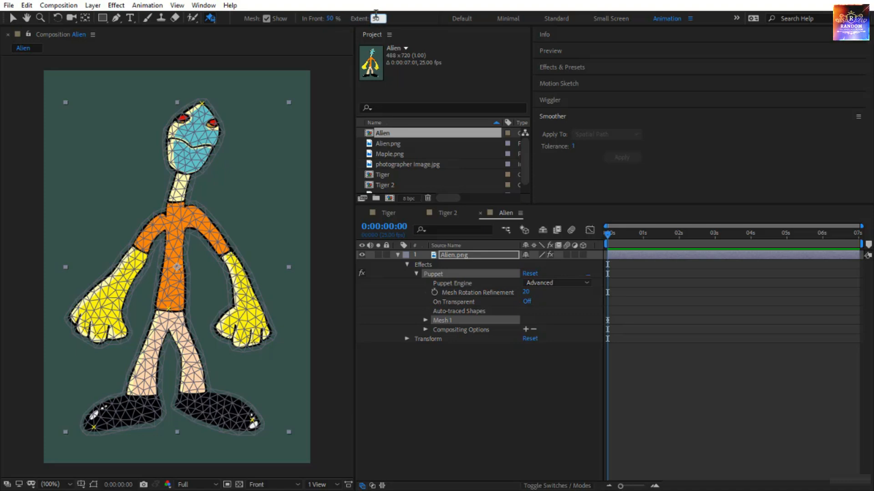
click(369, 19)
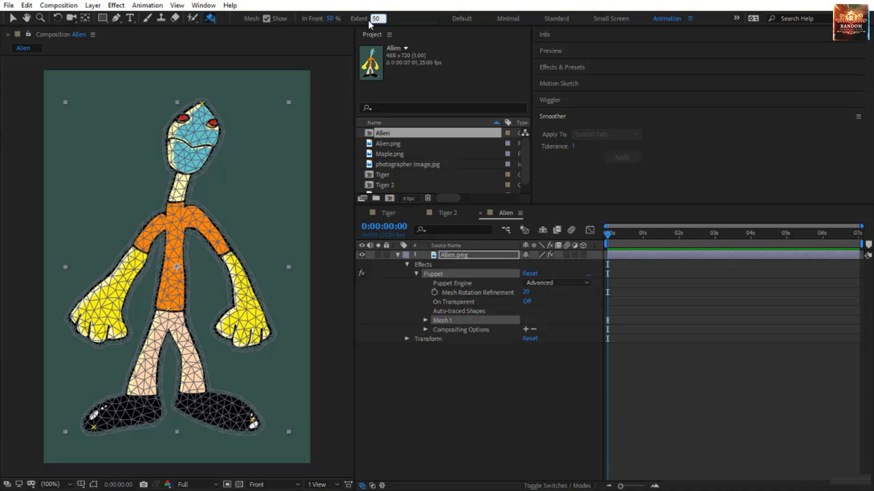
click(408, 19)
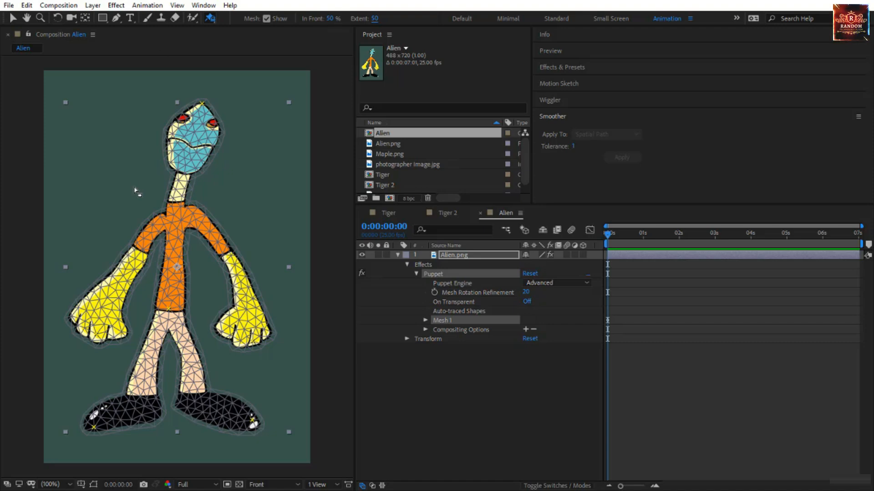
Place an overlap pin on the forearm on the image's left side with In Front 107% and Extent 135, nudged slightly up the arm.
click(209, 19)
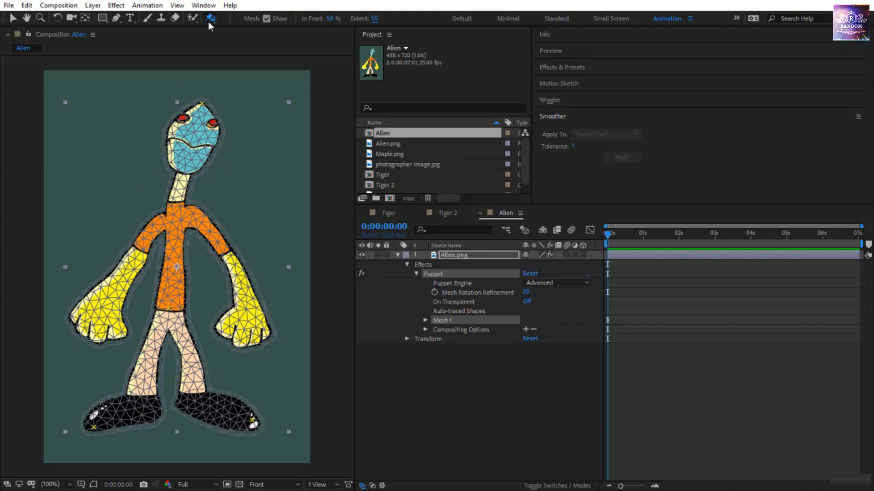
click(115, 291)
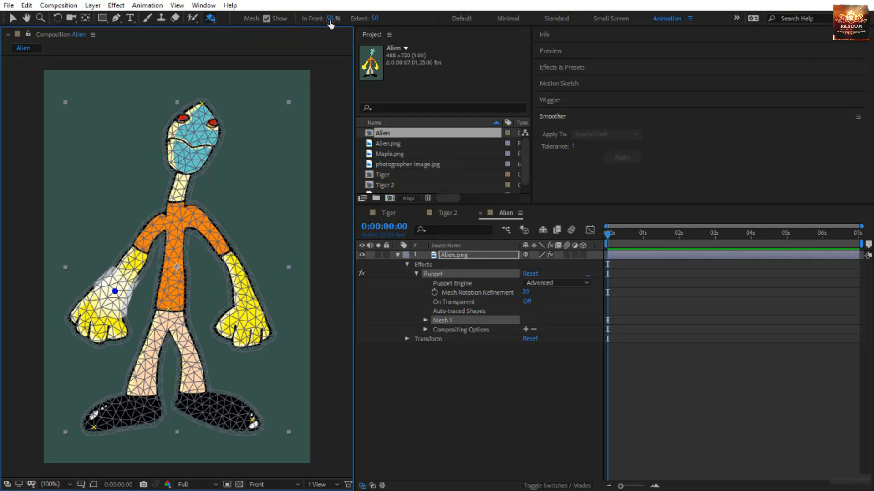
drag(329, 22, 359, 18)
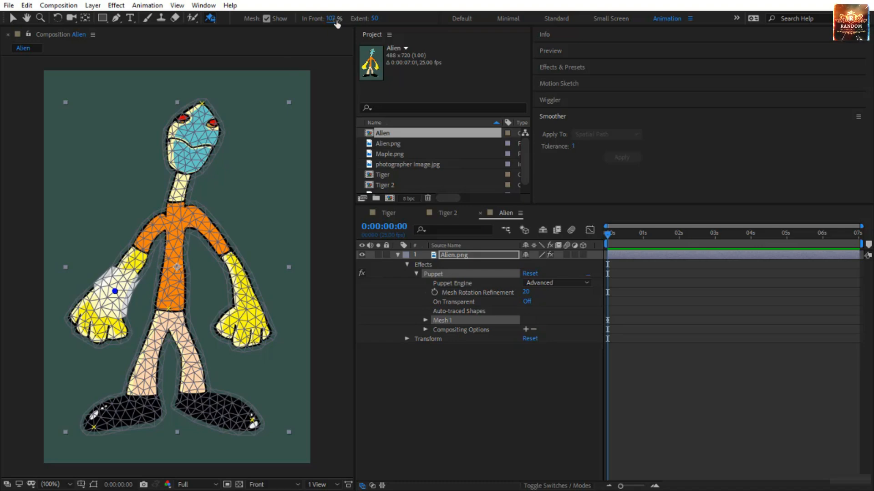
drag(333, 17, 490, 22)
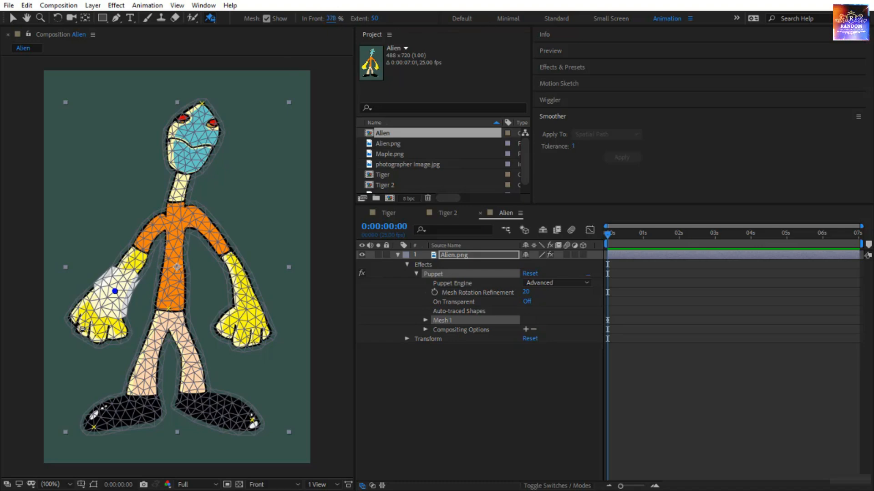
key(ctrl+z)
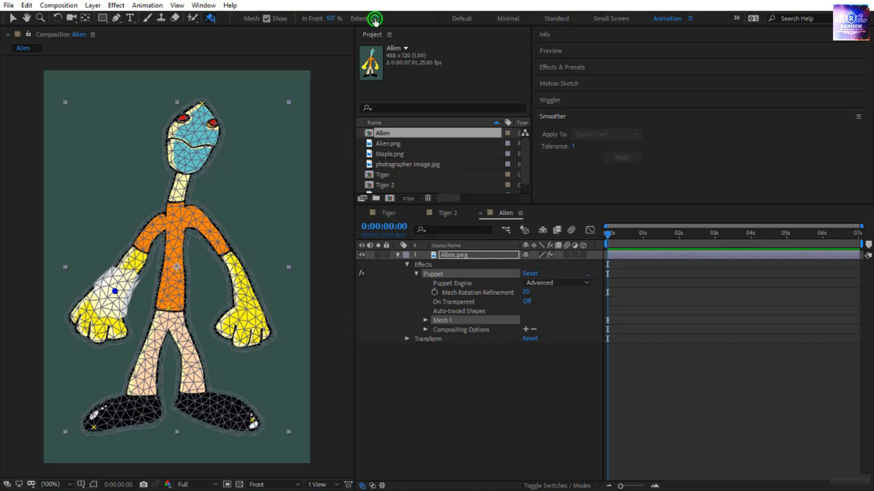
drag(376, 19, 415, 23)
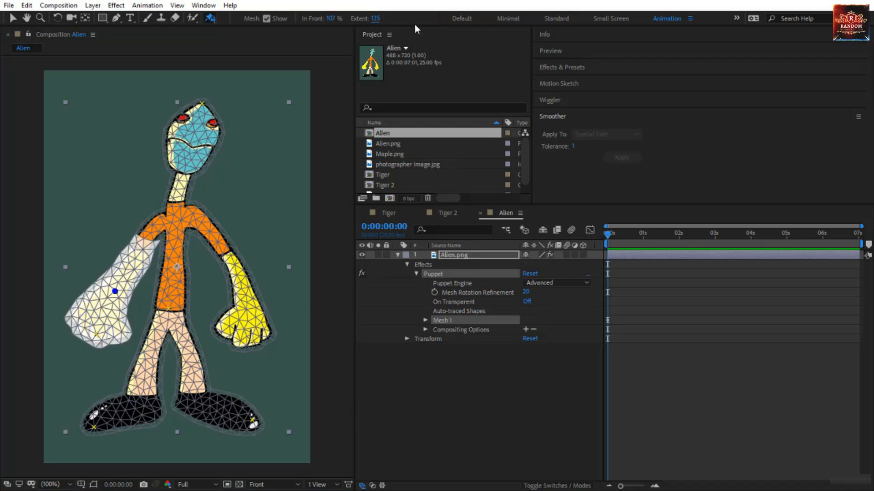
mouse_move(122, 303)
mouse_down()
mouse_move(136, 276)
mouse_move(125, 295)
mouse_up()
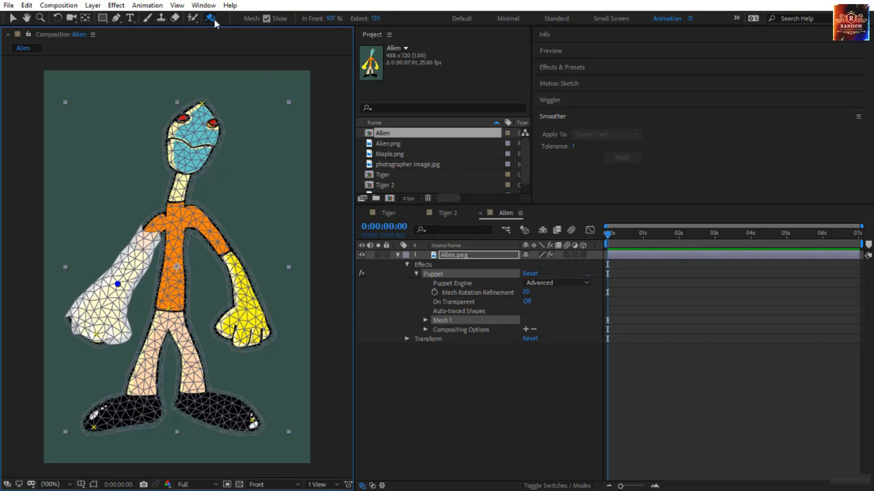
Using the Puppet Pin Tool, move the hand on the image's left side towards the torso, hide the mesh, and move the hand back outward.
drag(209, 20, 252, 18)
drag(95, 333, 141, 331)
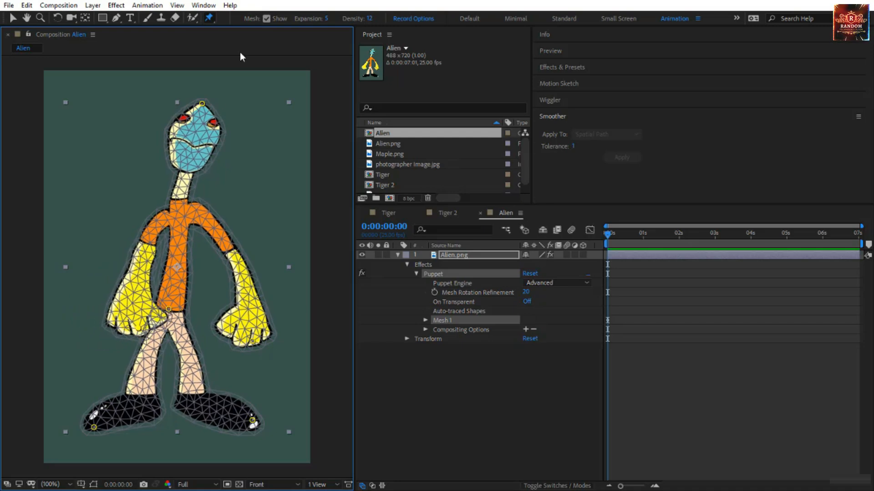
click(266, 18)
click(139, 330)
drag(144, 331, 102, 332)
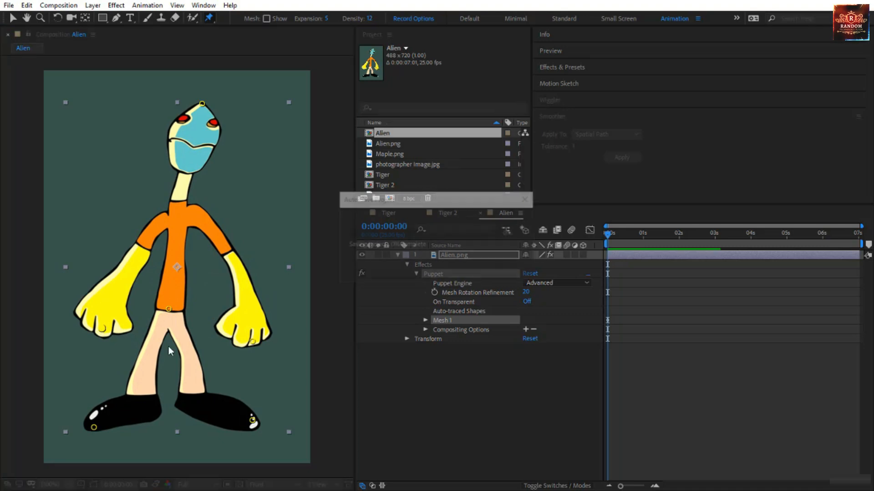
Try moving the hand on the image's right side across the torso to the opposite arm, and restore its starting position.
drag(252, 343, 153, 240)
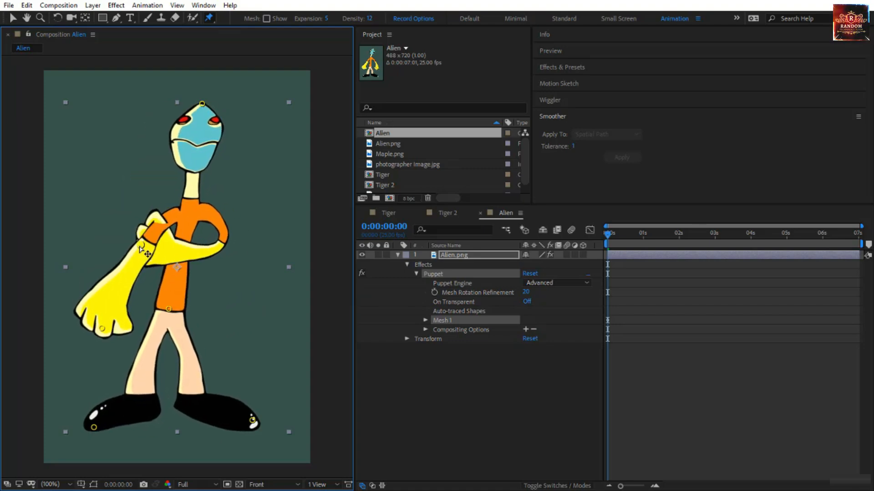
drag(115, 420, 262, 337)
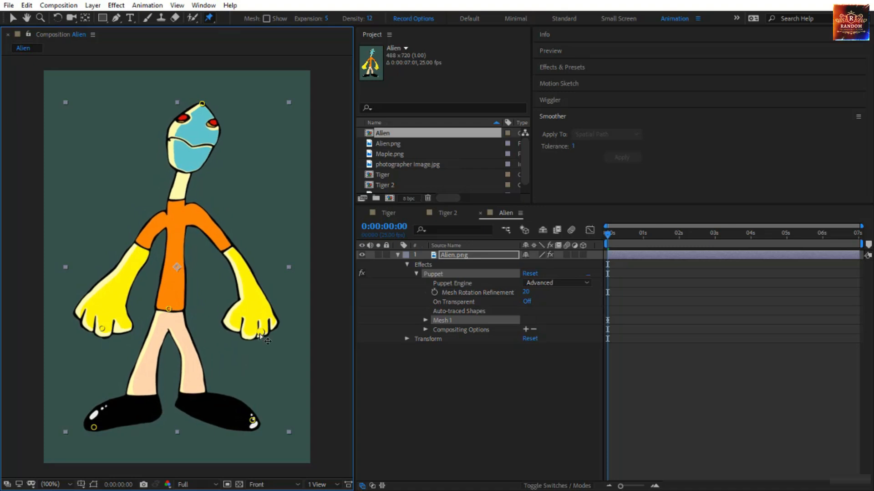
key(ctrl+z)
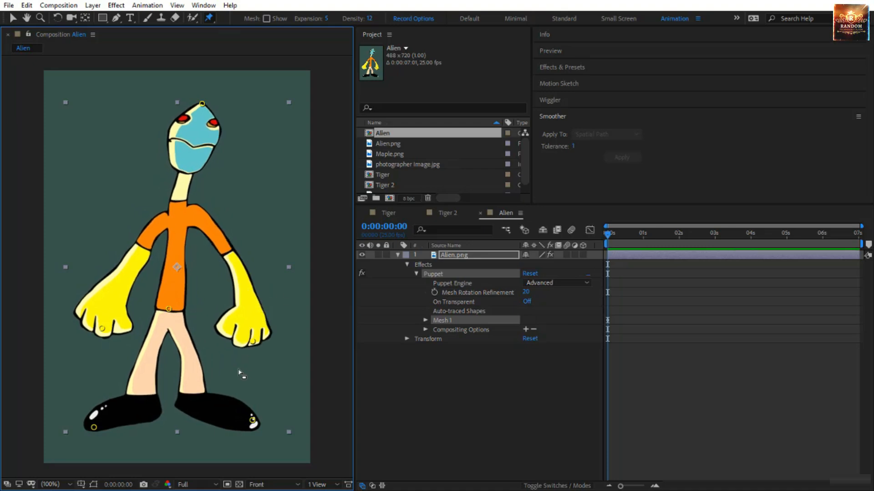
Add an overlap pin on the forearm on the image's right side, set its In Front to -63%, and nudge it slightly upward.
click(212, 19)
click(253, 42)
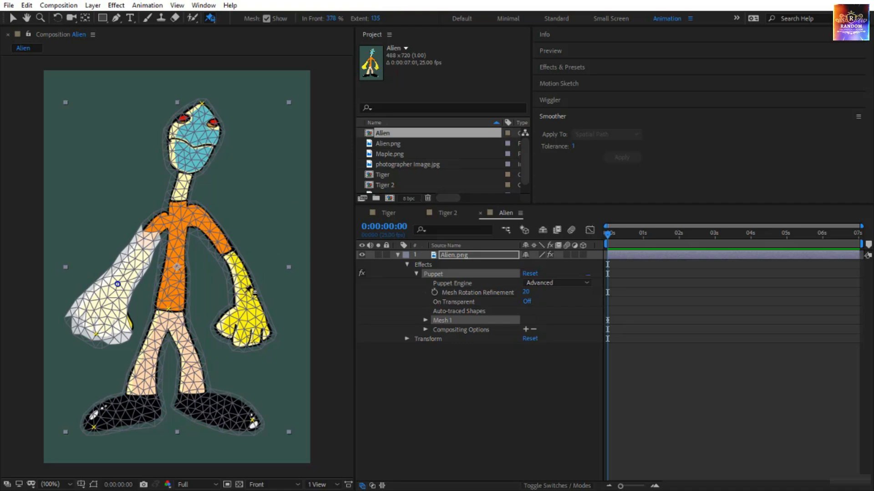
click(245, 293)
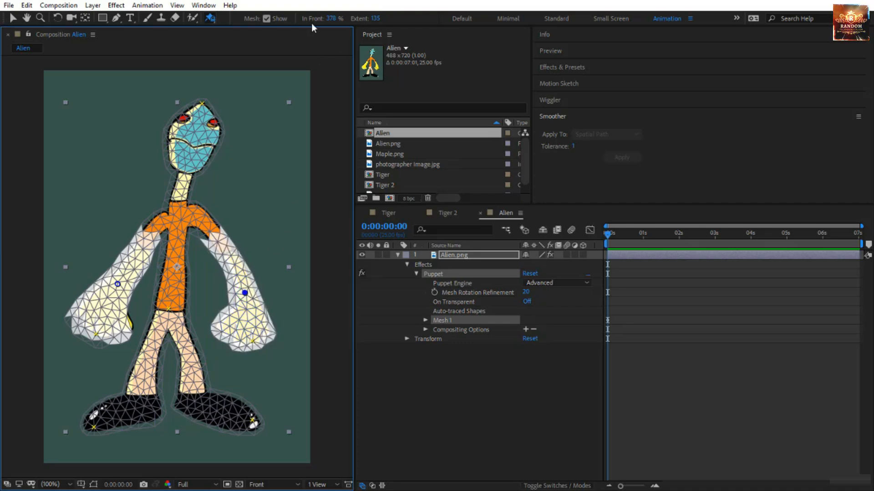
click(332, 19)
text(0)
key(Return)
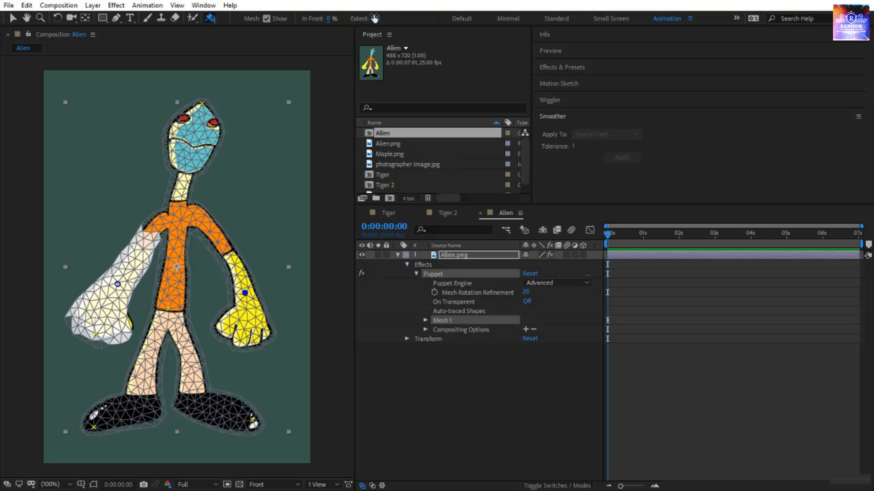
drag(326, 18, 283, 17)
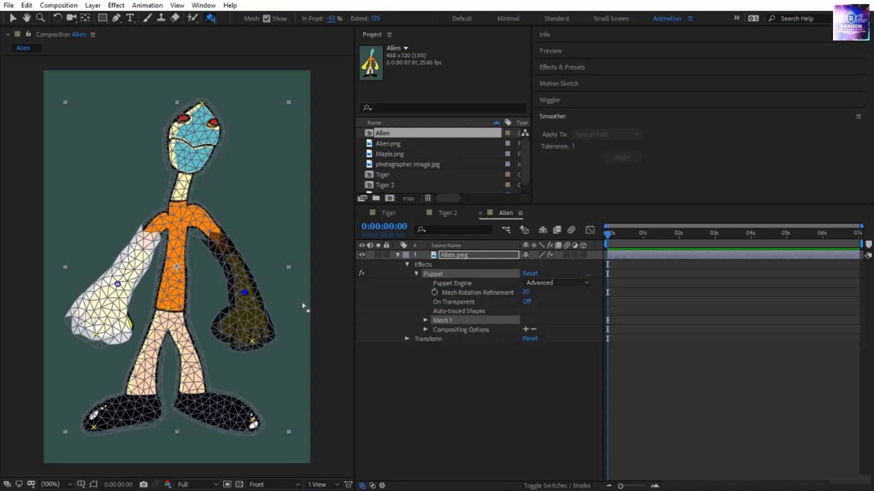
click(245, 292)
drag(246, 292, 247, 289)
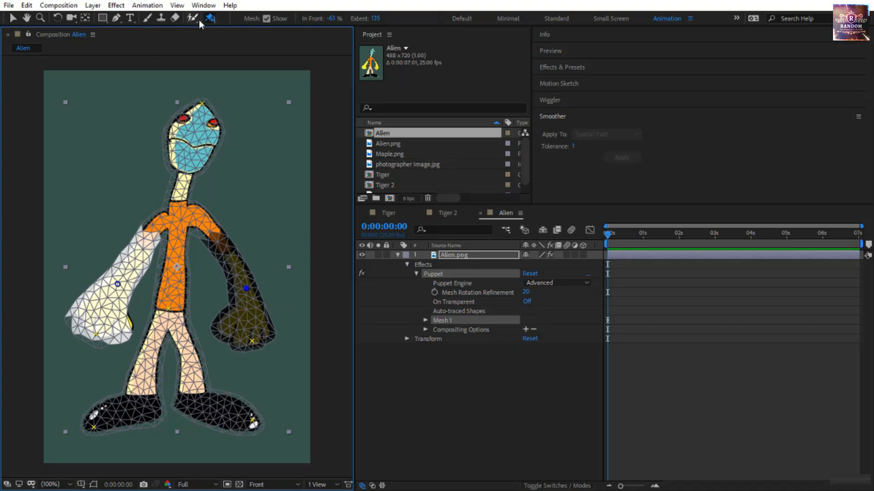
Choose the Puppet Pin Tool and move the hand on the image's right side slightly upward and towards the body by its pin.
drag(210, 19, 231, 19)
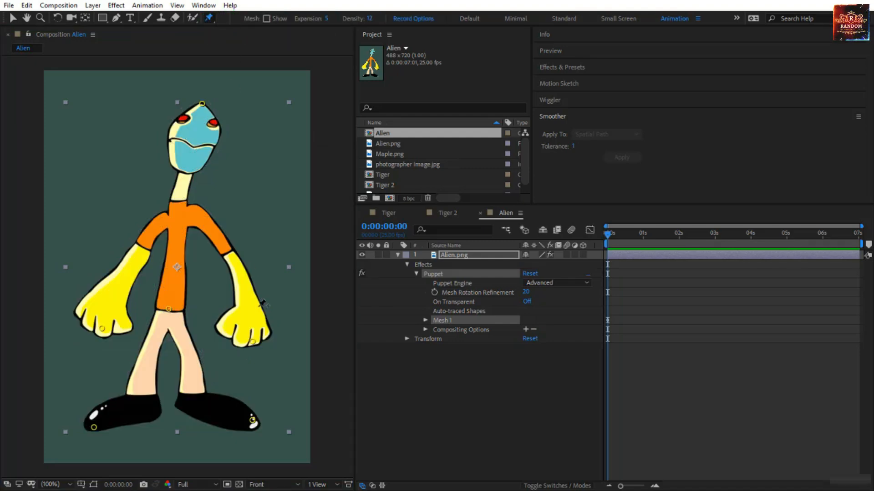
drag(253, 347, 244, 327)
click(427, 320)
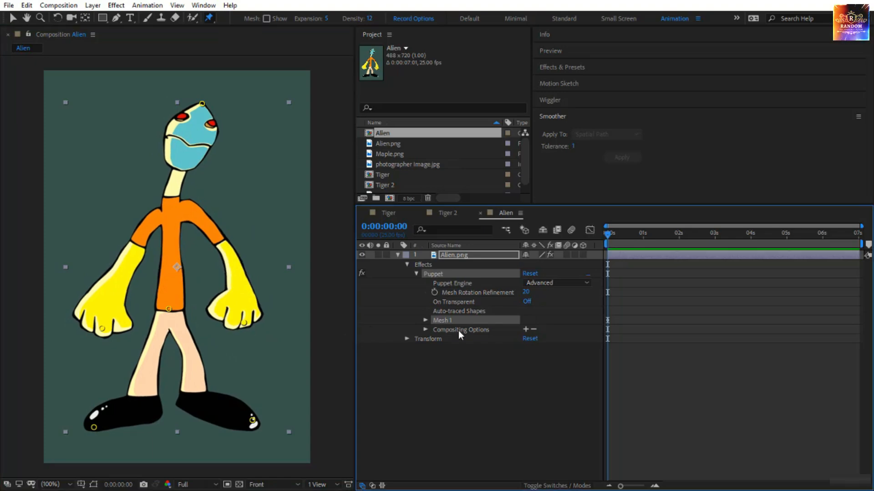
Return to the Puppet Overlap Tool and select the overlap pin on the forearm on the image's right side.
click(209, 17)
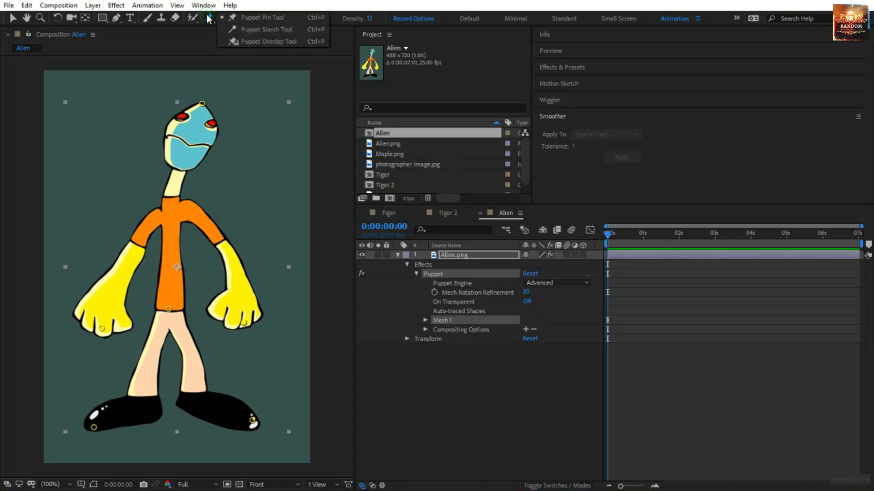
click(261, 42)
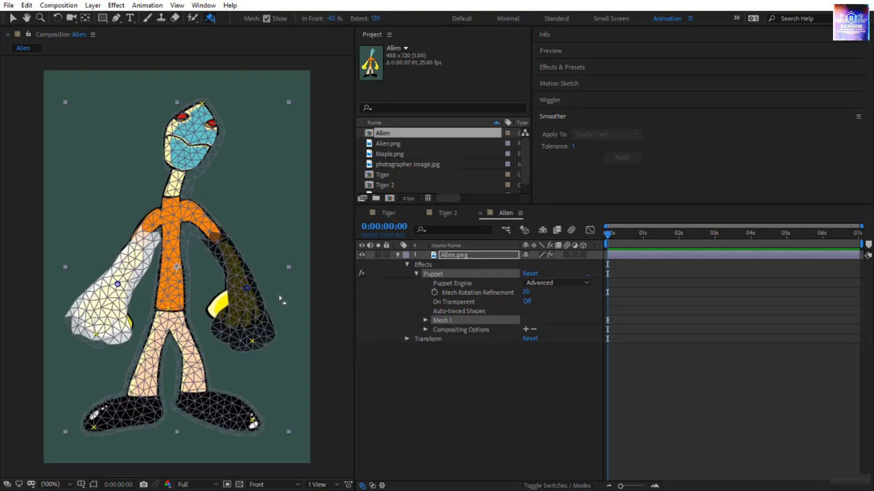
click(246, 289)
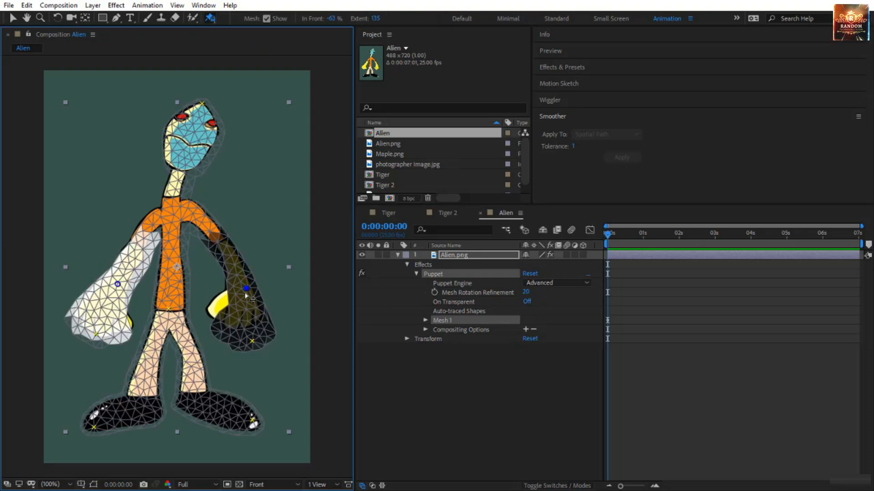
Expand Mesh 1's Deform group and Puppet Pin 6 in the Alien.png layer, and view the pin's available Pin Type options.
click(425, 320)
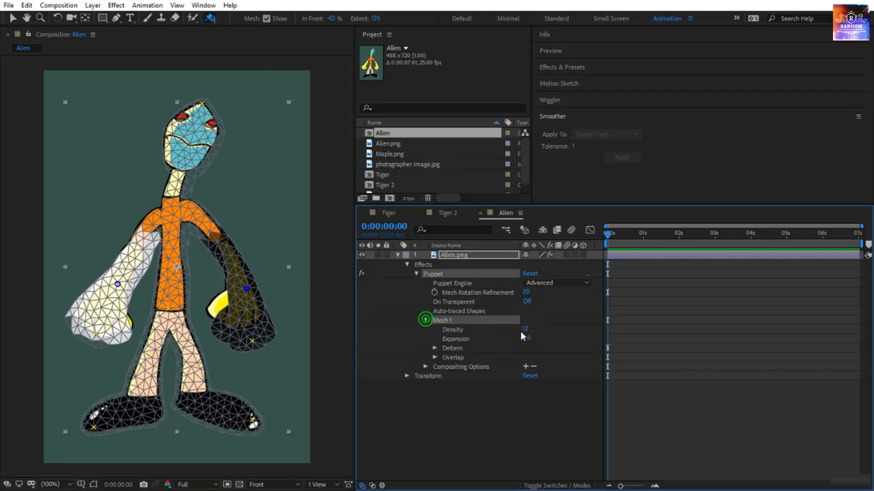
click(434, 349)
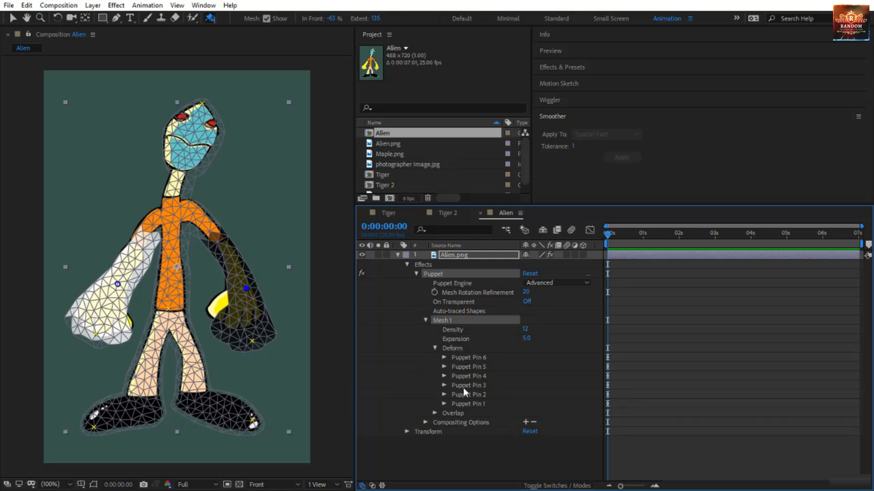
click(445, 358)
click(552, 366)
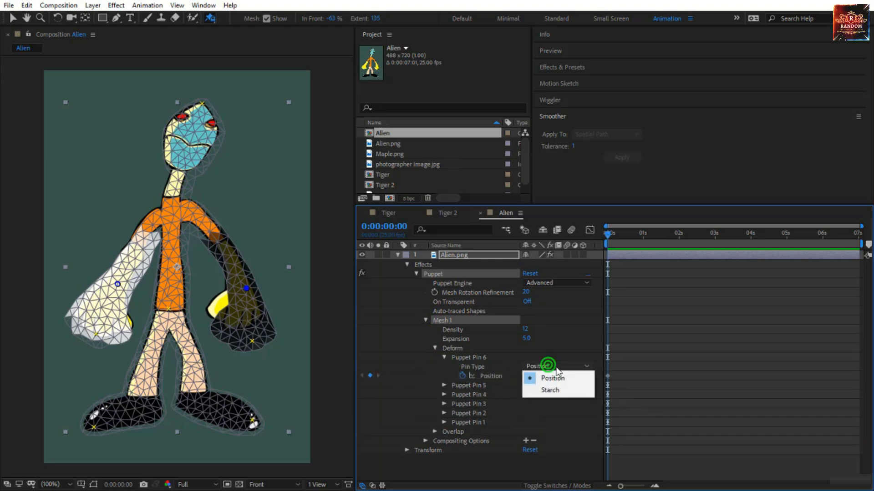
click(566, 416)
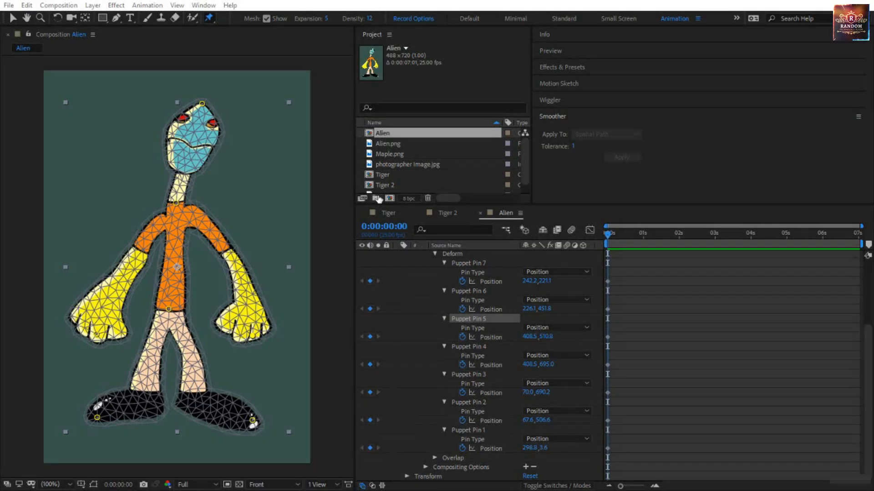
click(210, 18)
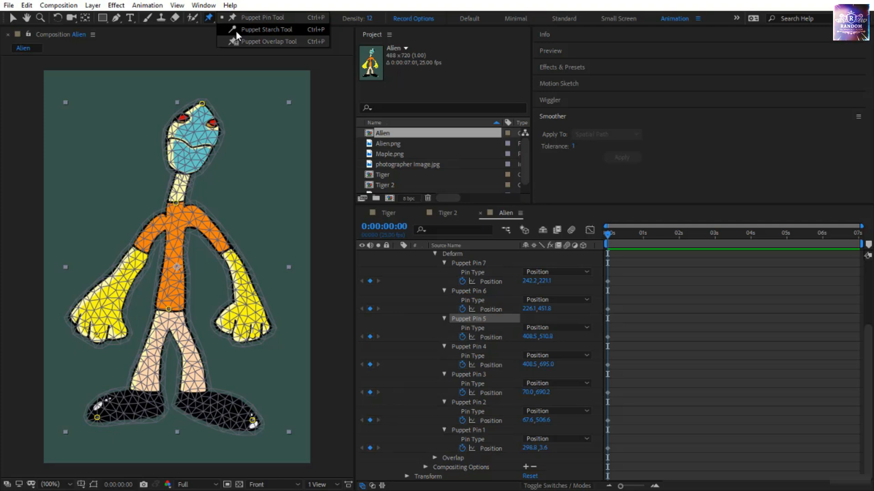
click(269, 296)
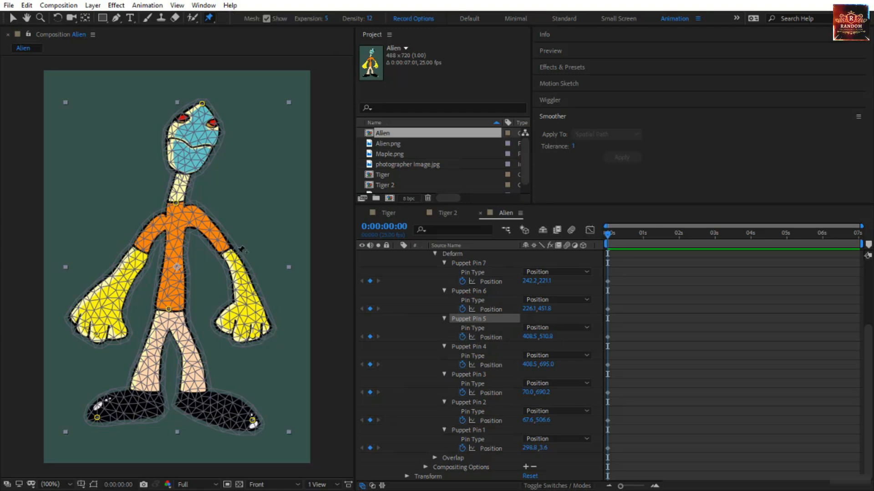
Try bending the alien's arm on the image's right side by raising its hand pin, and return the hand to its starting position.
click(252, 336)
drag(253, 337, 248, 279)
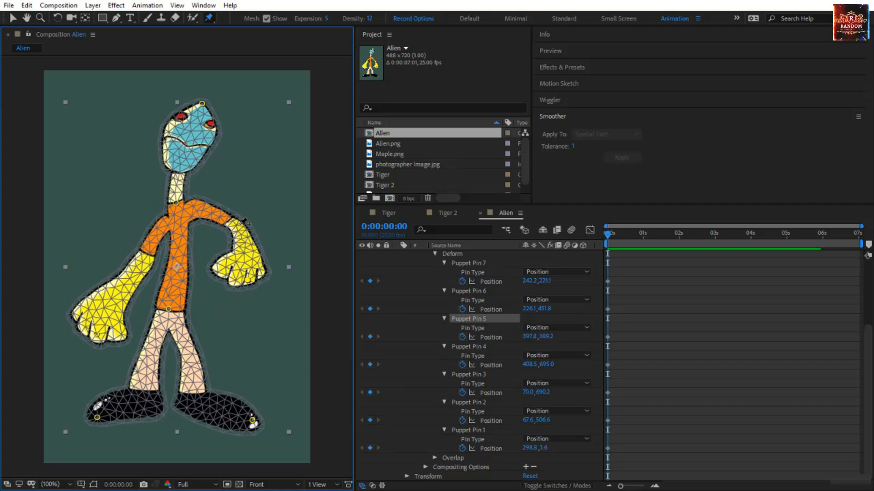
click(248, 280)
drag(248, 278, 252, 256)
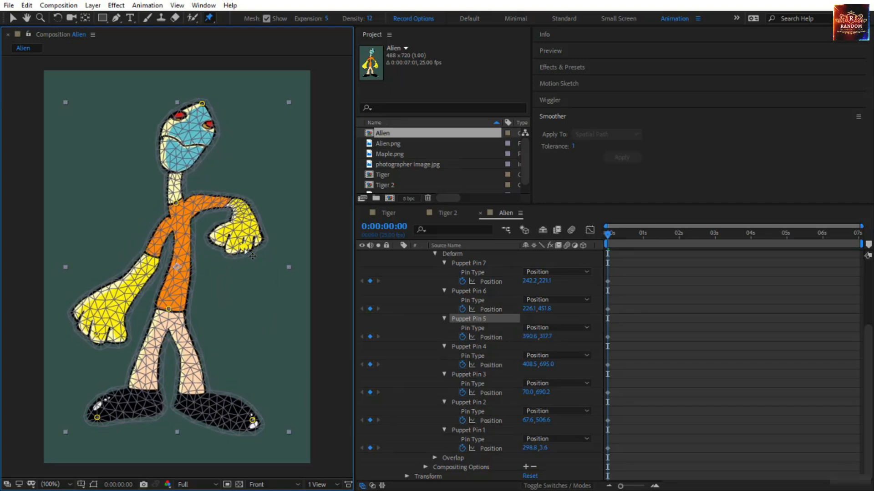
drag(249, 263, 248, 321)
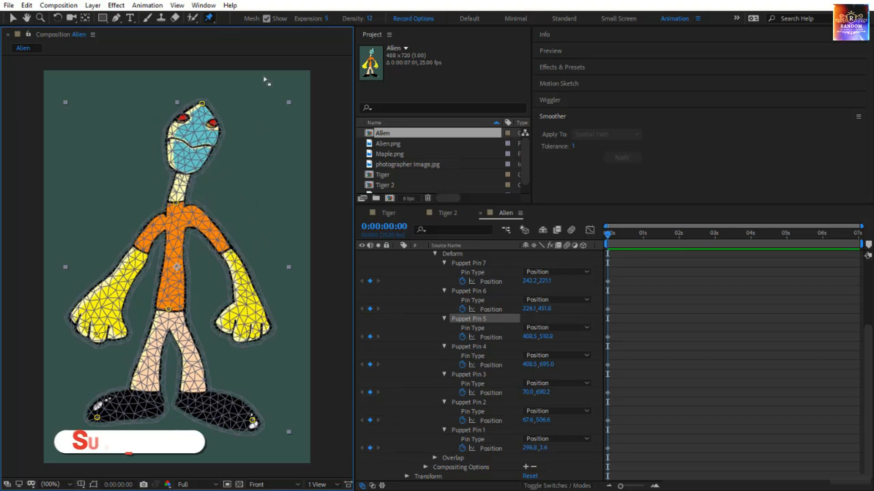
Add a Puppet Starch pin on the forearm just below the sleeve on the image's right side, and test the arm's bend with the hand pin.
click(208, 18)
click(253, 29)
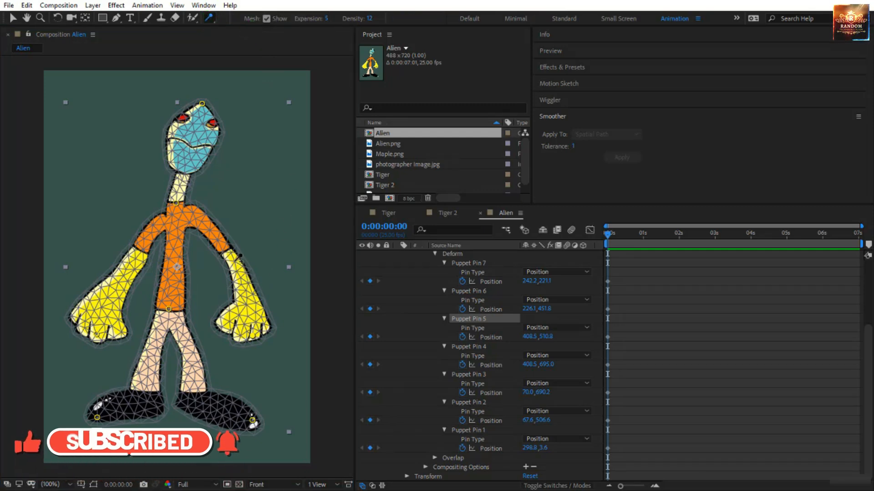
click(235, 261)
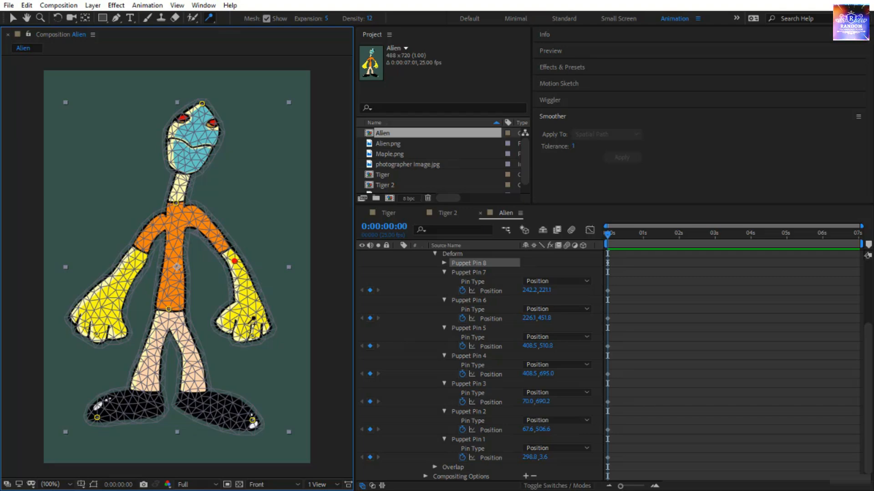
mouse_move(252, 339)
mouse_down()
mouse_move(241, 251)
mouse_move(250, 302)
mouse_move(246, 280)
mouse_move(259, 291)
mouse_move(282, 262)
mouse_move(276, 258)
mouse_move(261, 279)
mouse_move(259, 335)
mouse_move(261, 325)
mouse_up()
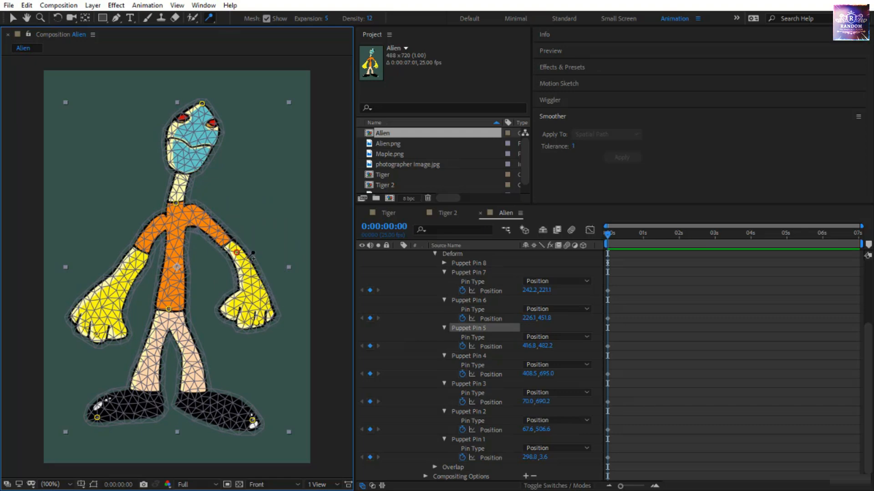
drag(260, 328, 256, 305)
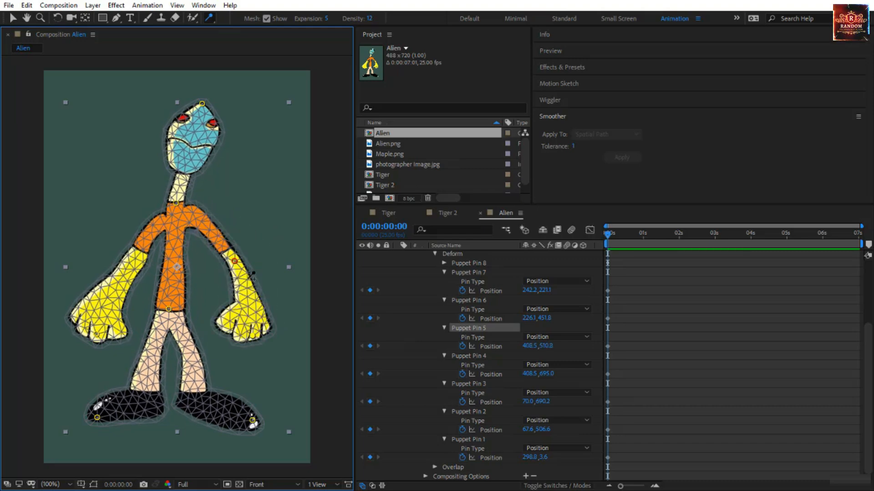
Add a second starch pin at the wrist on the image's right side, test the bend with the hand pin, and undo the hand's movement.
click(251, 308)
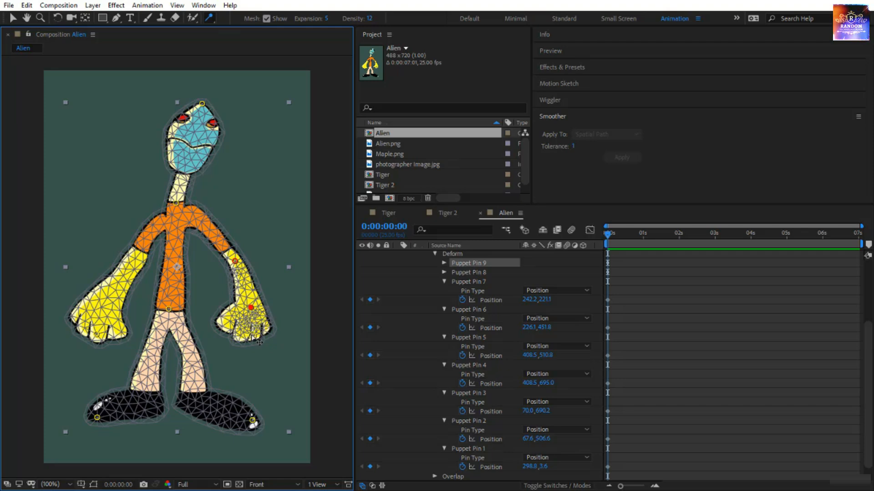
drag(253, 339, 273, 301)
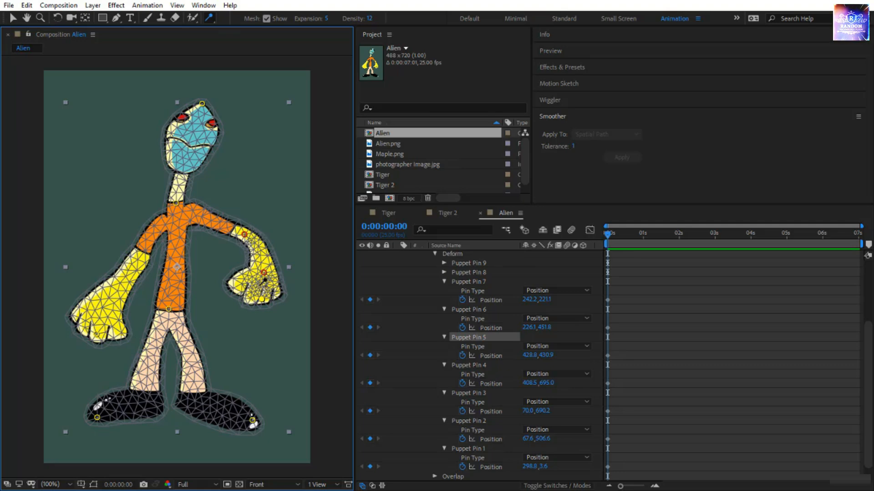
drag(263, 299, 273, 314)
key(ctrl+z)
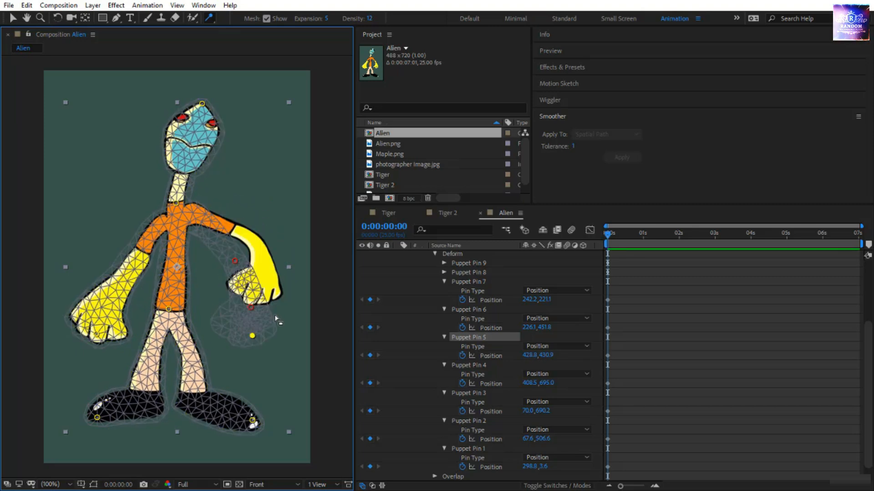
Add three more starch pins along the forearm between the existing two, and move the hand pin to test the arm's stiffness.
click(246, 285)
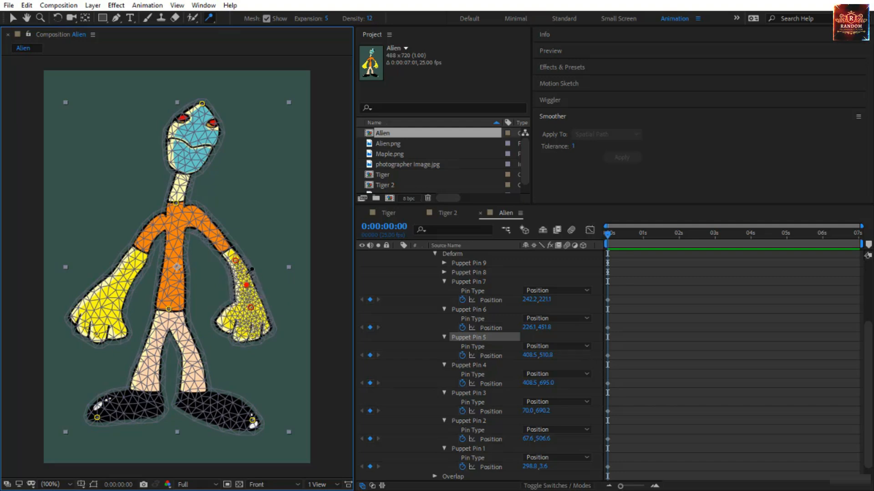
click(240, 273)
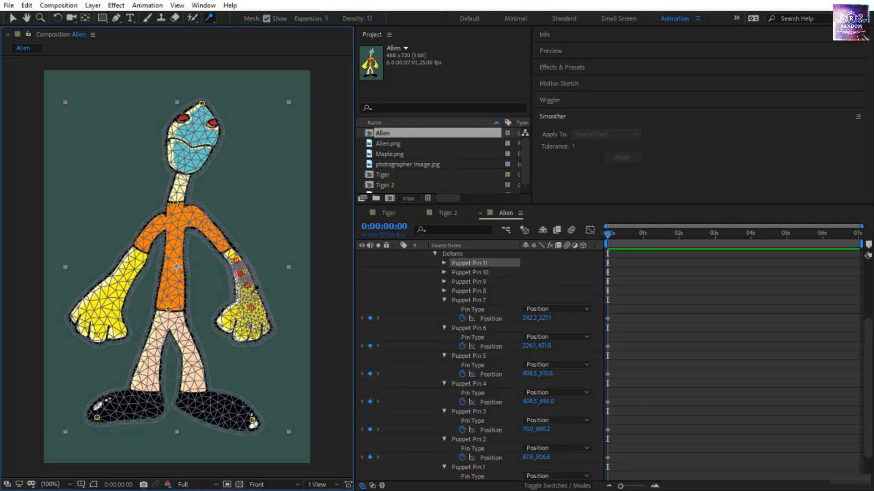
click(249, 297)
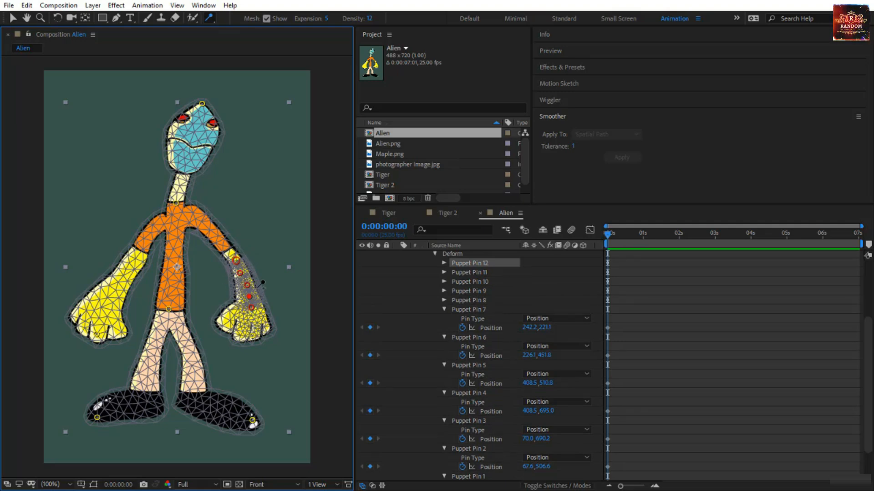
mouse_move(257, 341)
mouse_down()
mouse_move(255, 294)
mouse_move(304, 287)
mouse_move(298, 232)
mouse_move(270, 311)
mouse_move(251, 319)
mouse_move(257, 328)
mouse_up()
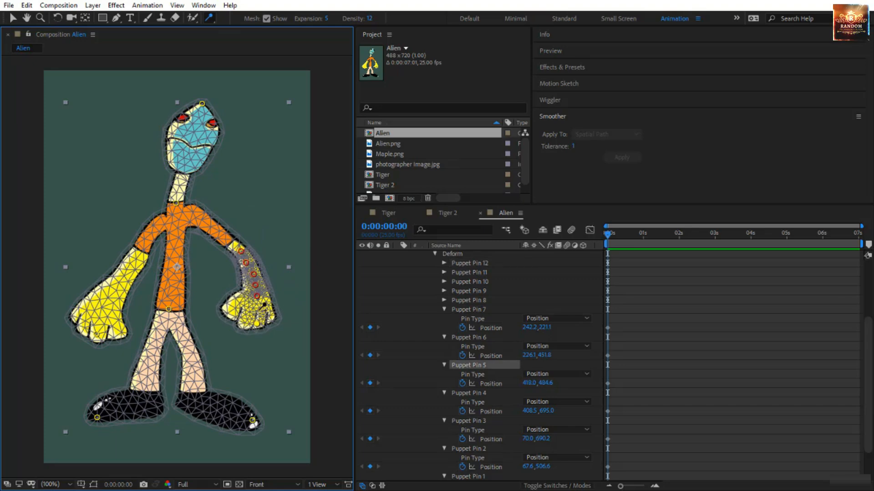
drag(266, 331, 238, 288)
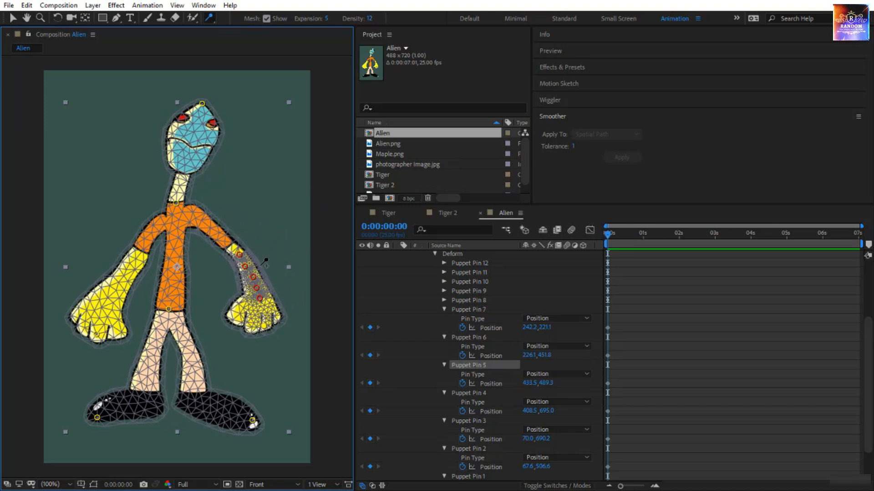